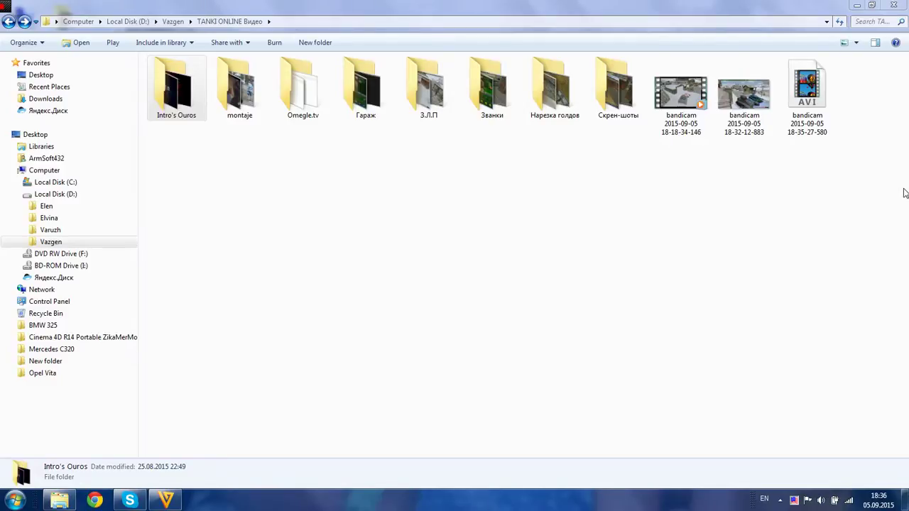
- Switch to Freemake Video Converter and close it
click(518, 206)
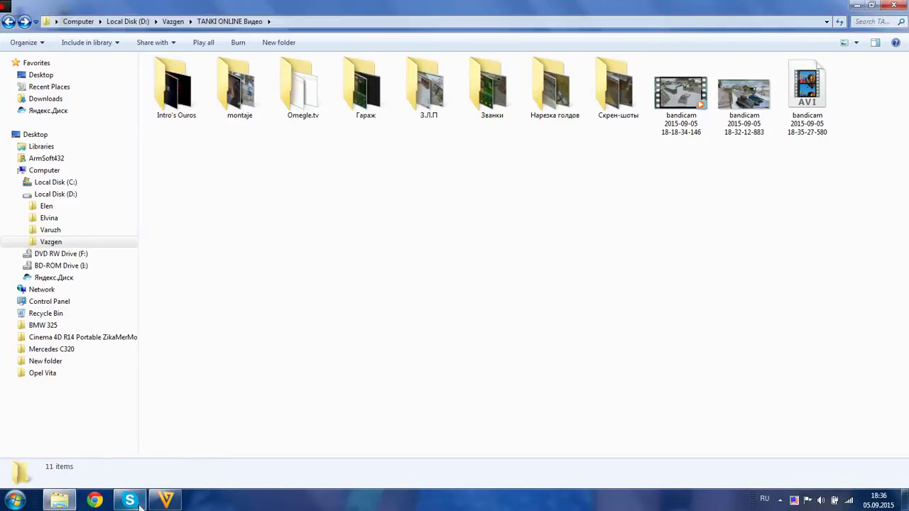
click(168, 501)
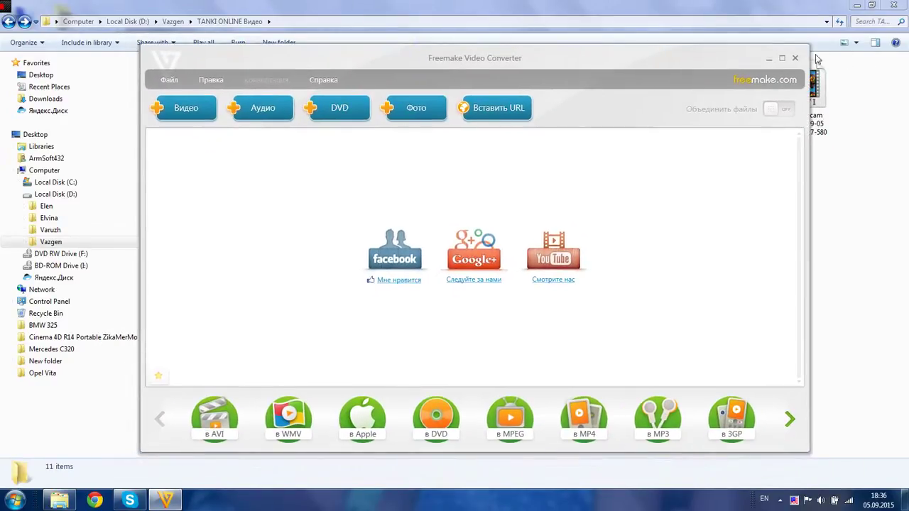
click(795, 58)
click(14, 501)
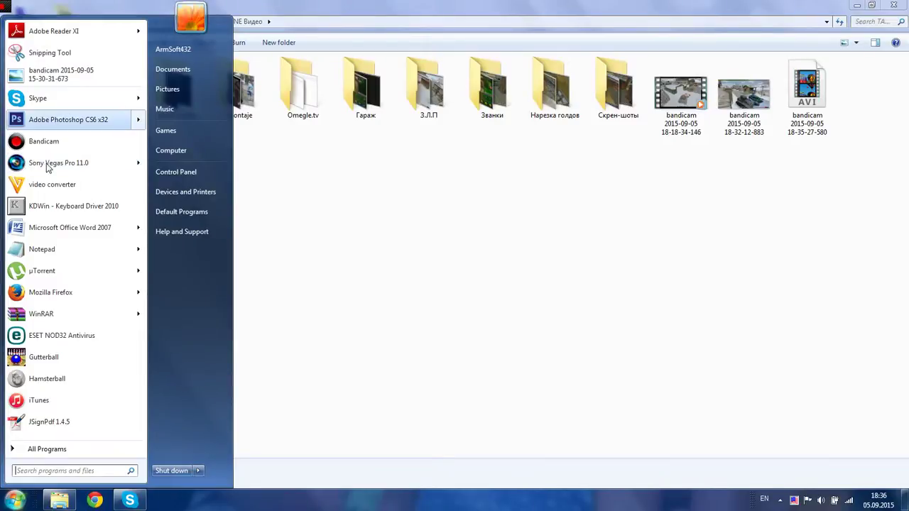
right_click(66, 74)
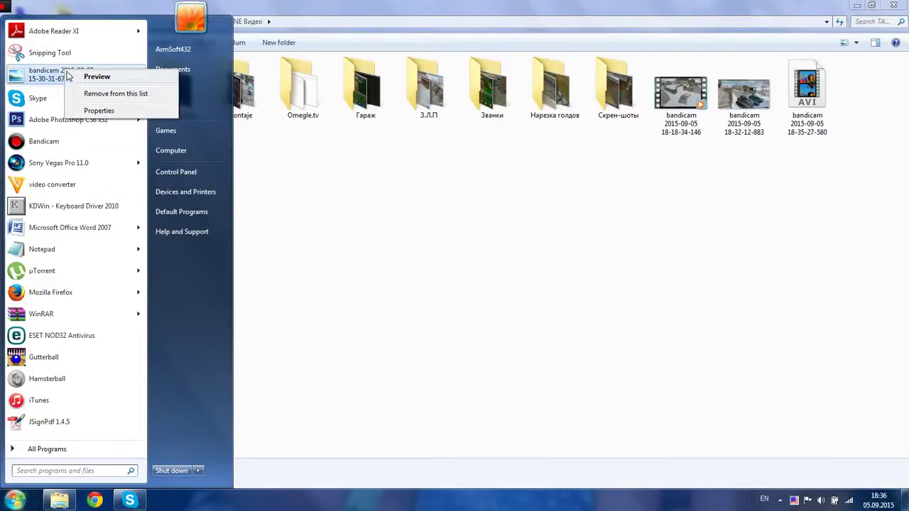
click(100, 94)
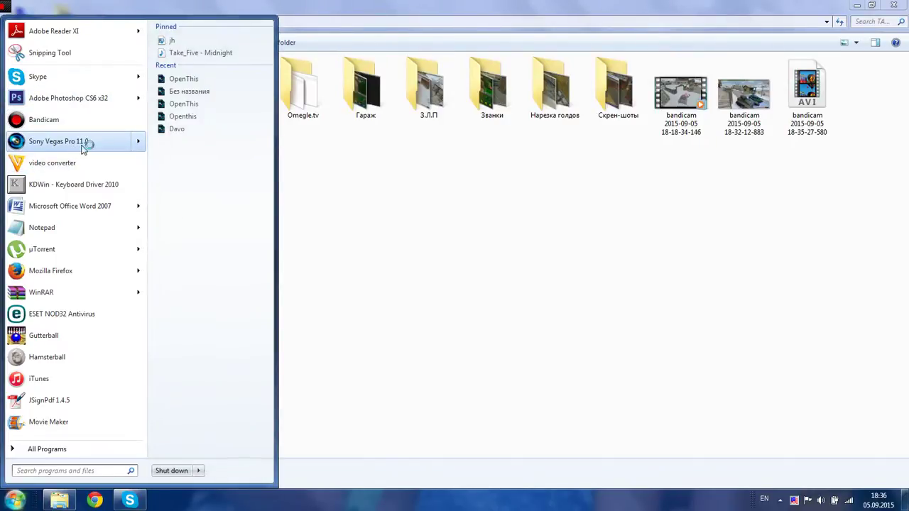
click(84, 142)
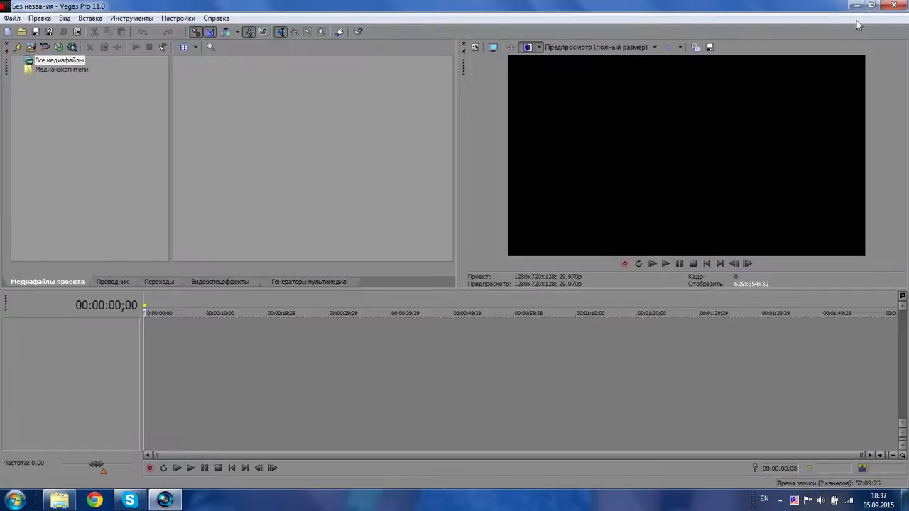
click(857, 5)
drag(681, 93, 672, 127)
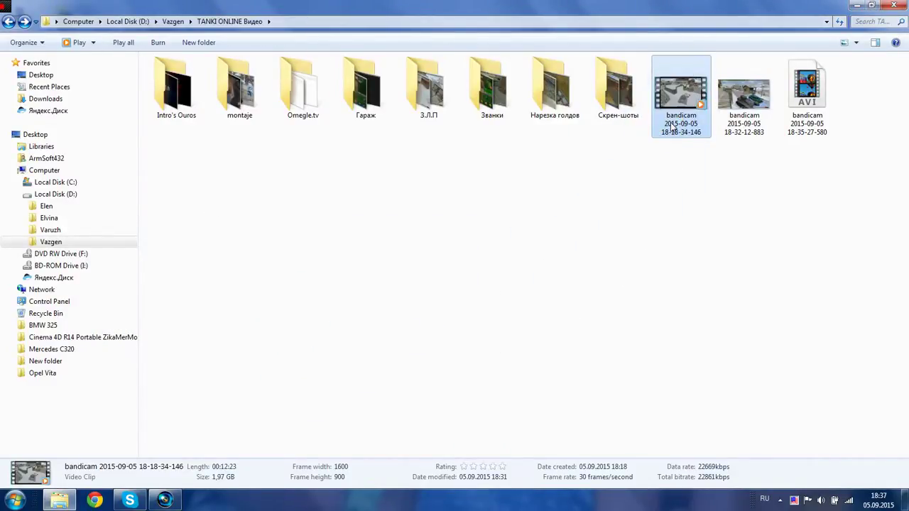
right_click(681, 115)
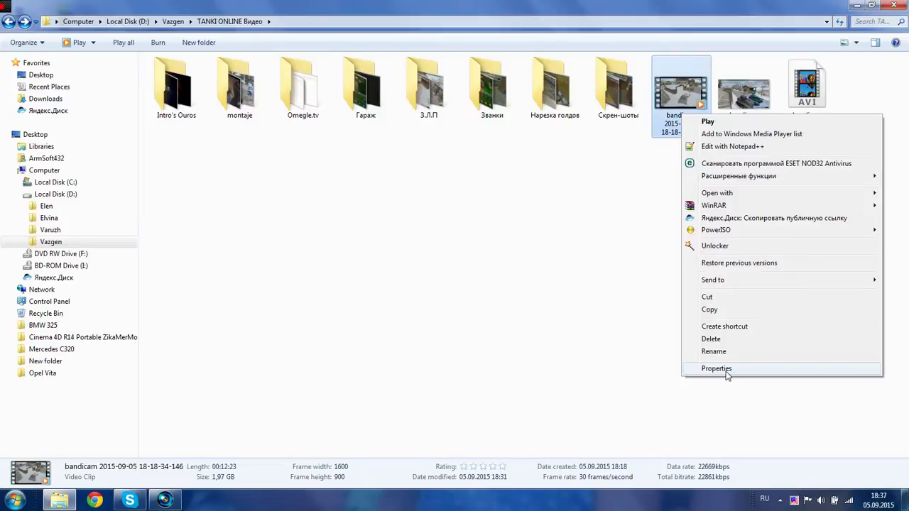
click(717, 369)
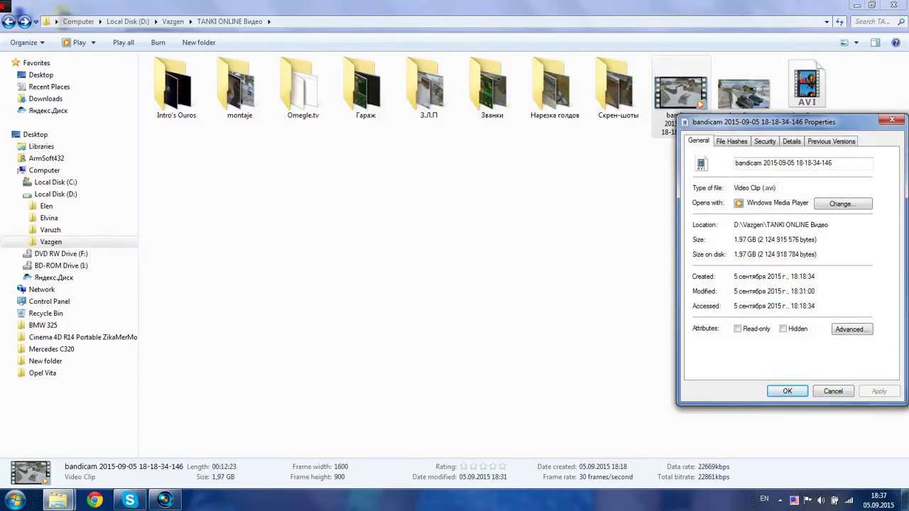
click(786, 392)
drag(684, 84, 266, 377)
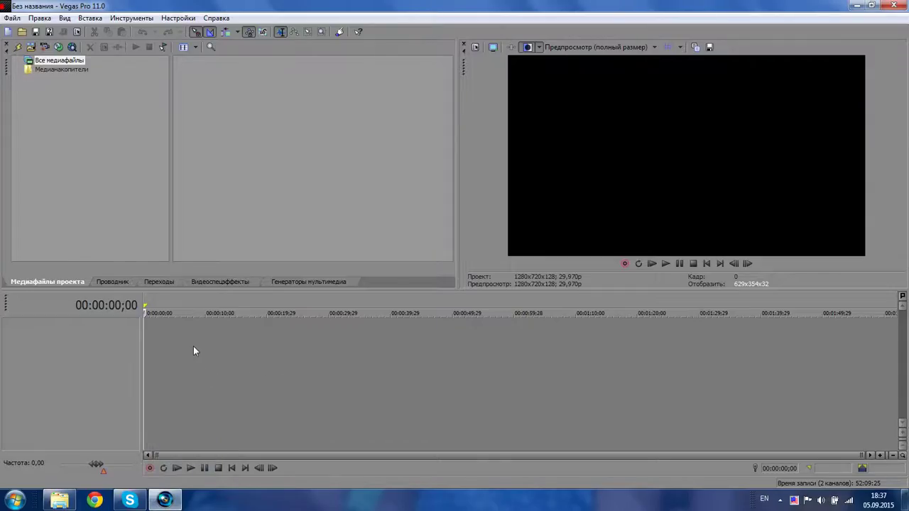
drag(207, 347, 171, 361)
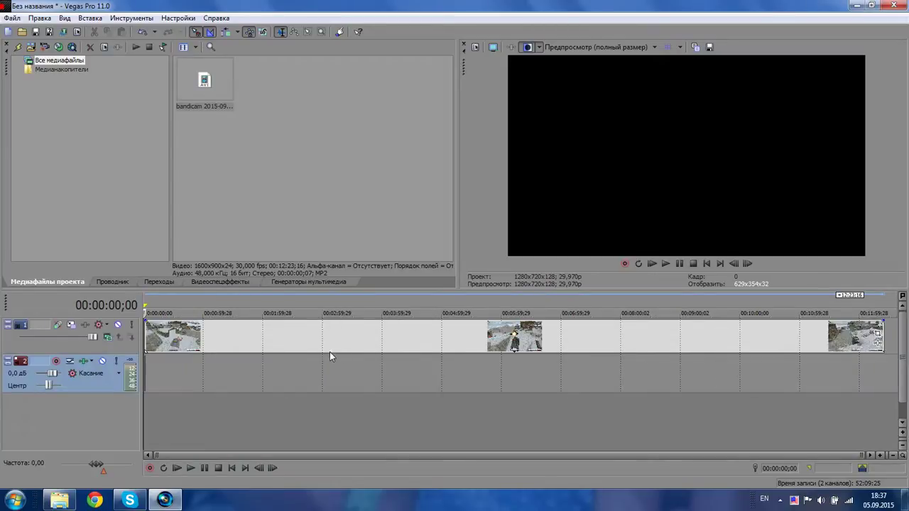
click(649, 264)
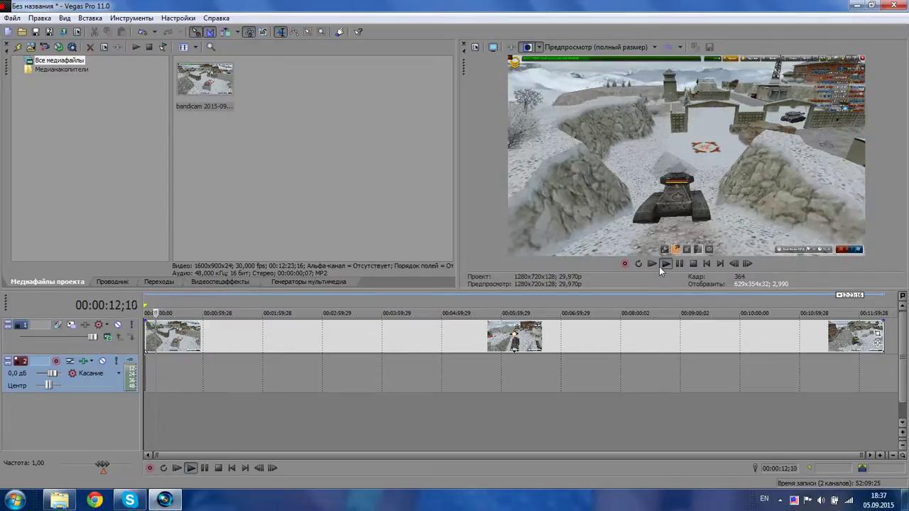
click(679, 264)
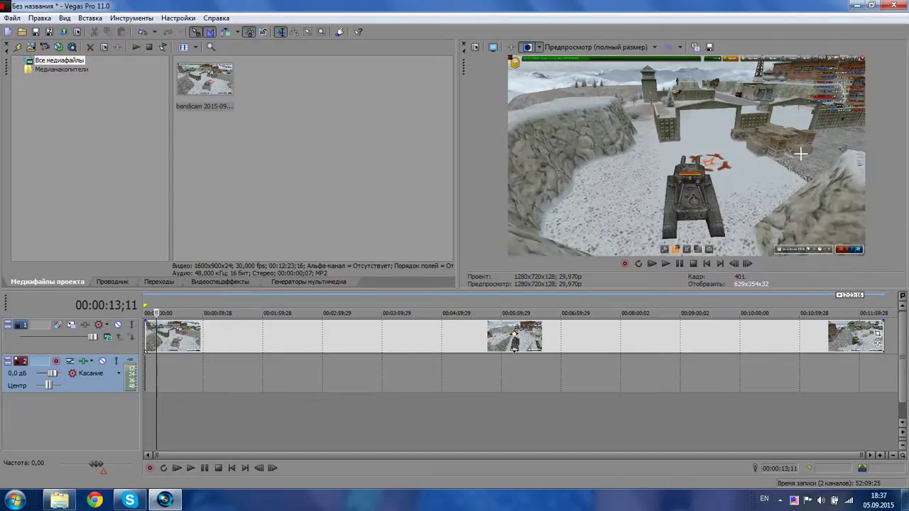
click(896, 6)
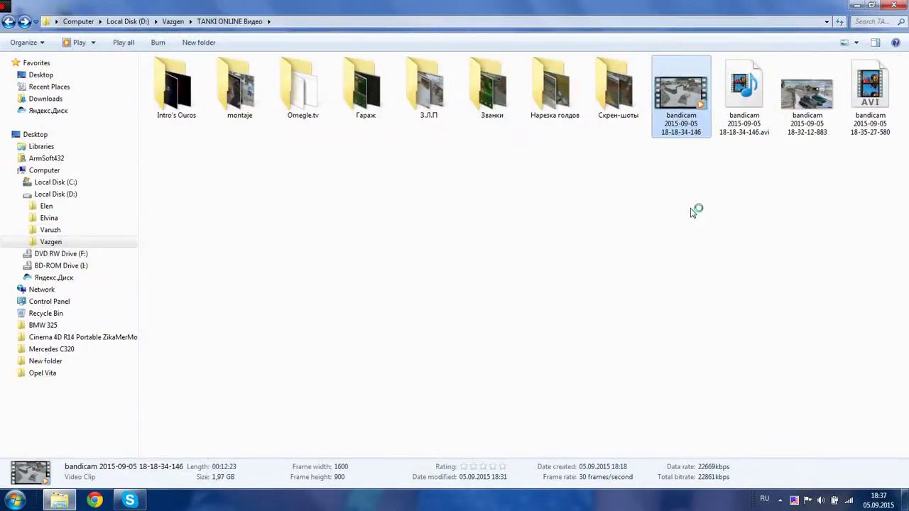
click(696, 211)
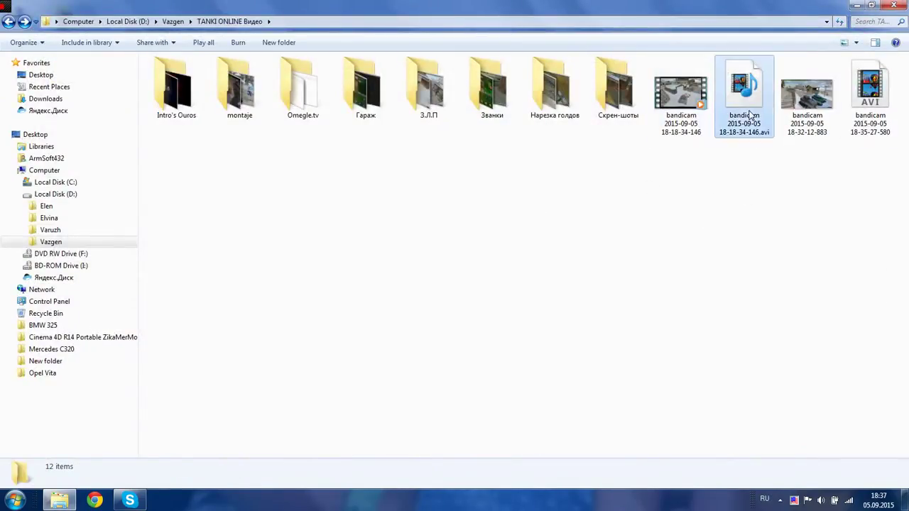
right_click(751, 116)
click(743, 337)
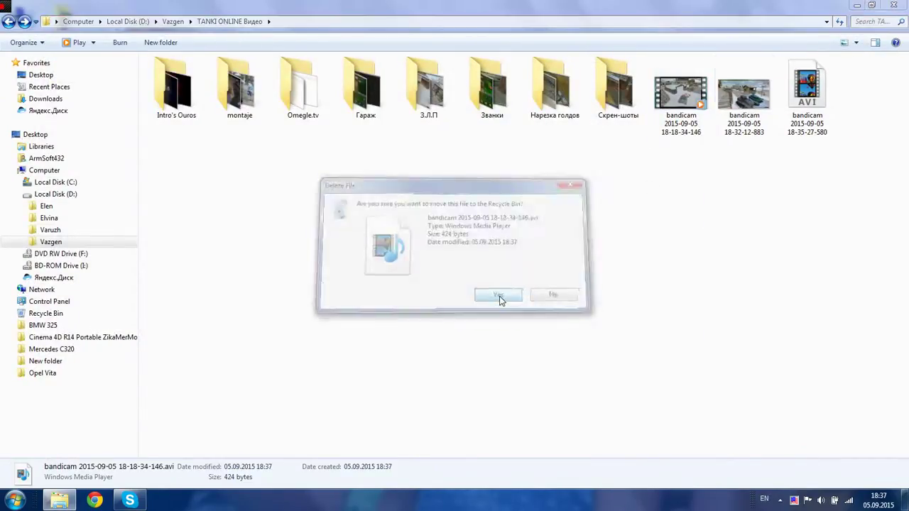
click(498, 295)
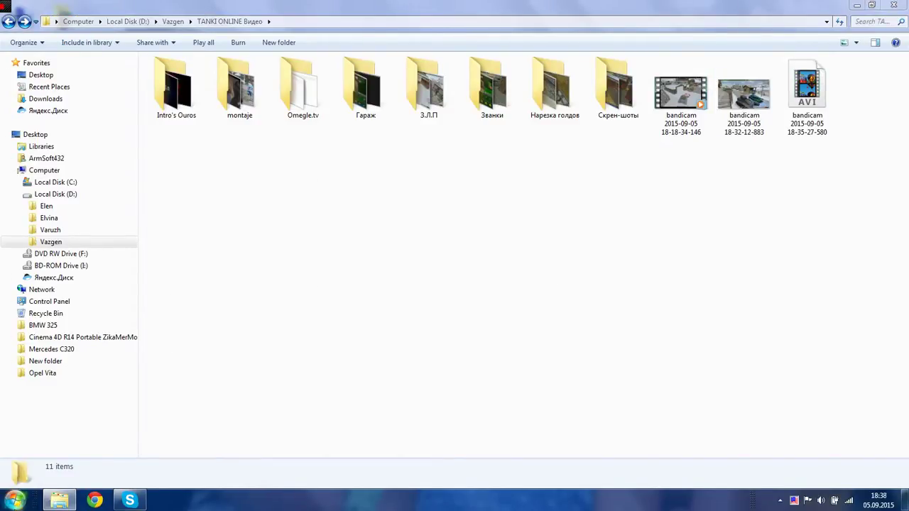
- Launch the video converter and move its window clear of the video files in the folder
click(15, 501)
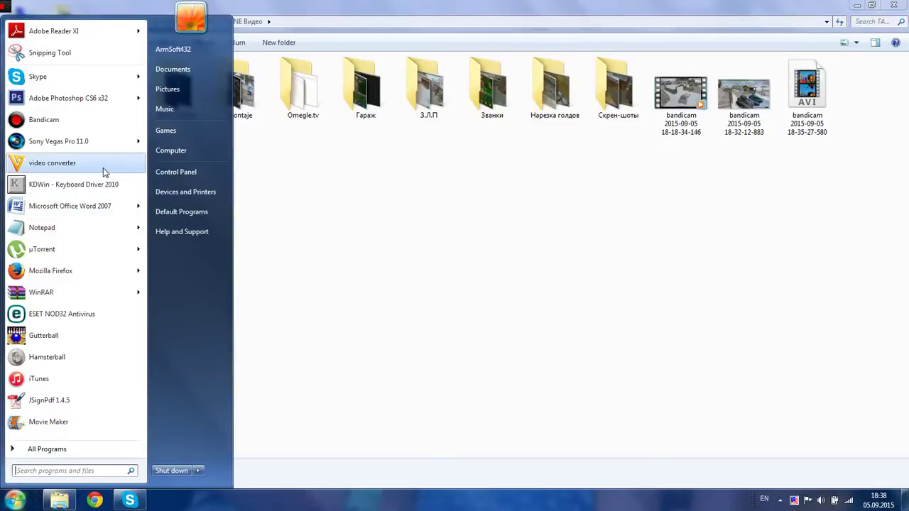
click(69, 168)
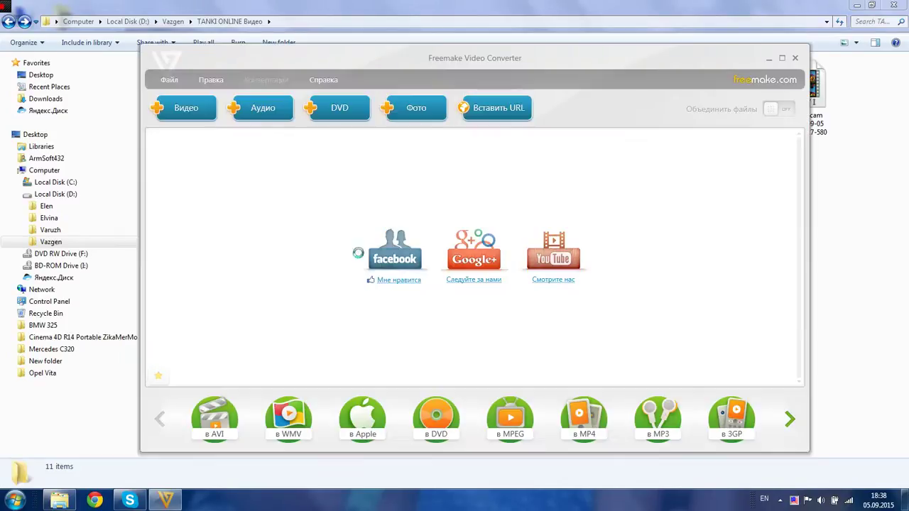
drag(531, 74, 595, 170)
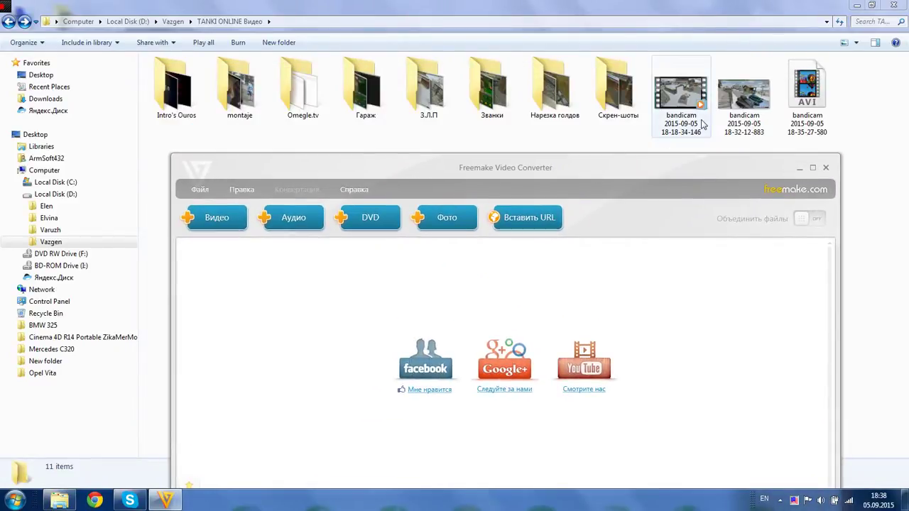
- Look through the intro and outro videos in the Intro's Ouros folder and return to the TANKI ONLINE Видео folder
double_click(176, 89)
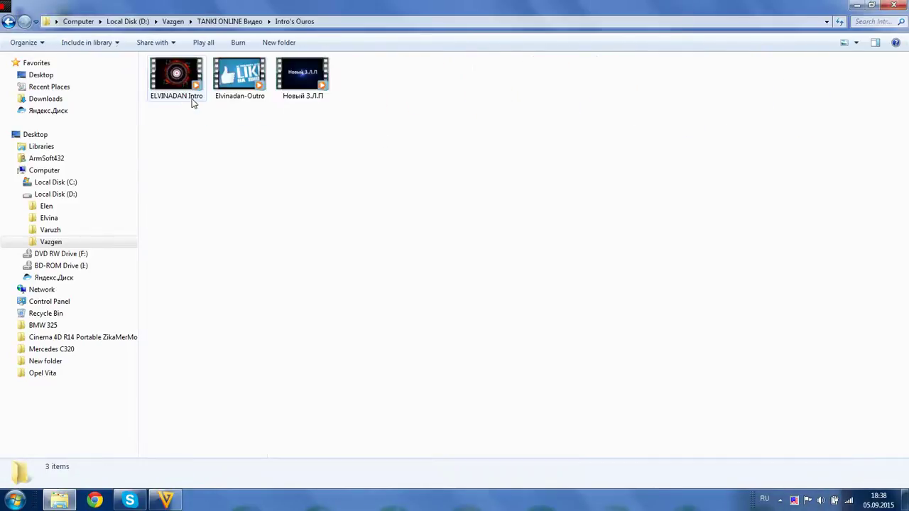
click(210, 141)
click(303, 77)
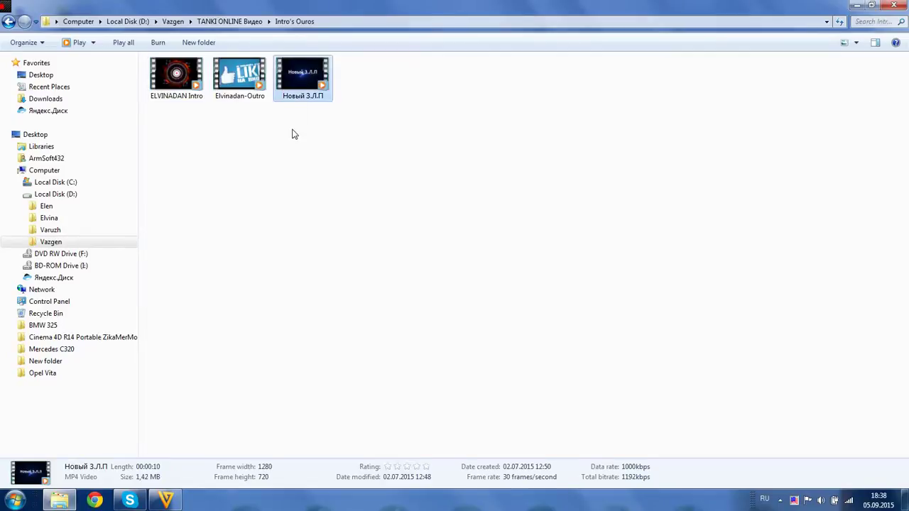
click(242, 78)
click(223, 138)
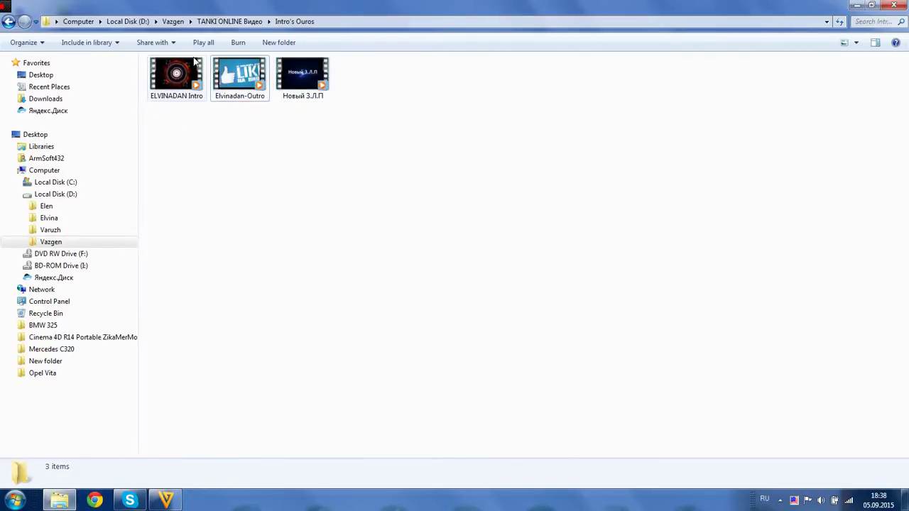
click(177, 82)
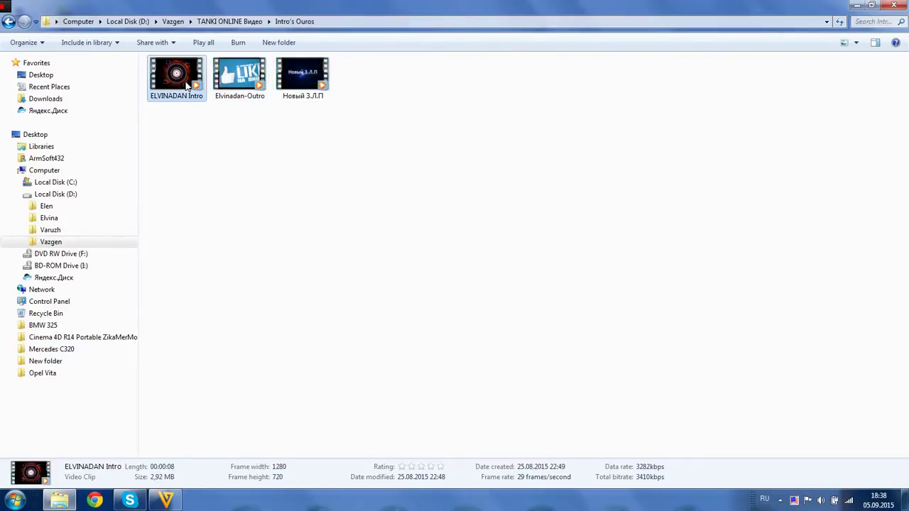
click(9, 21)
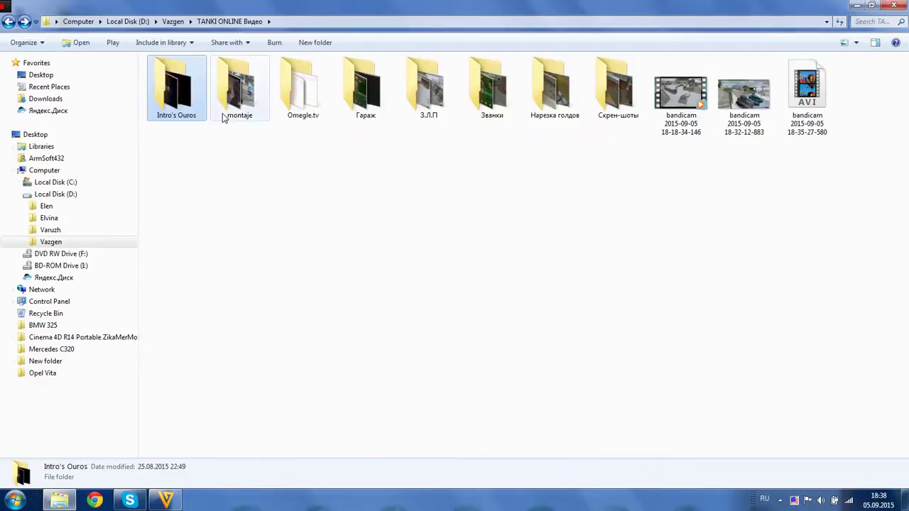
- Look over the montaje, Omegle.tv and Гараж folders, and browse the contents of З.Л.П and Званки
click(245, 100)
click(317, 101)
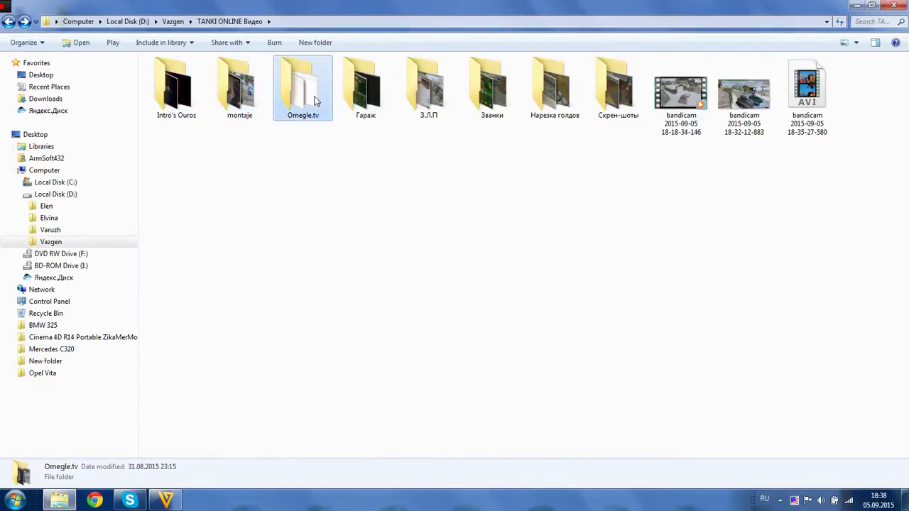
click(361, 93)
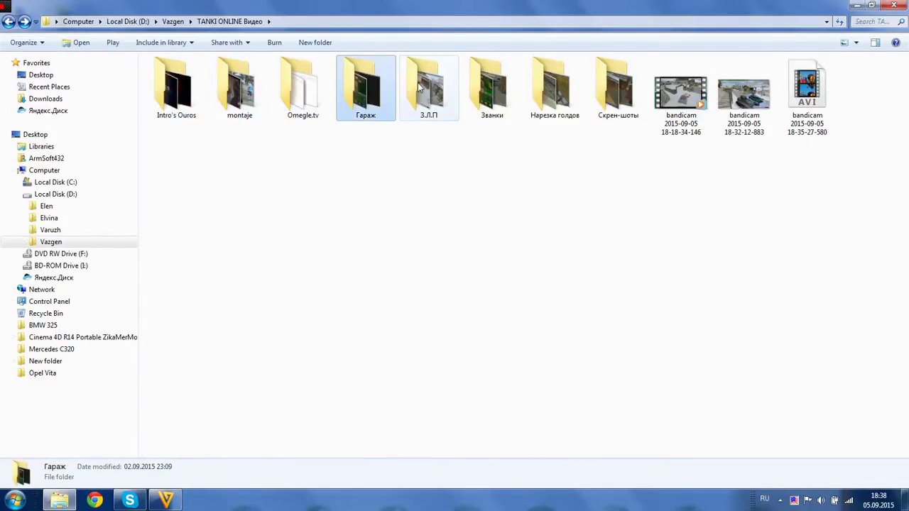
double_click(420, 87)
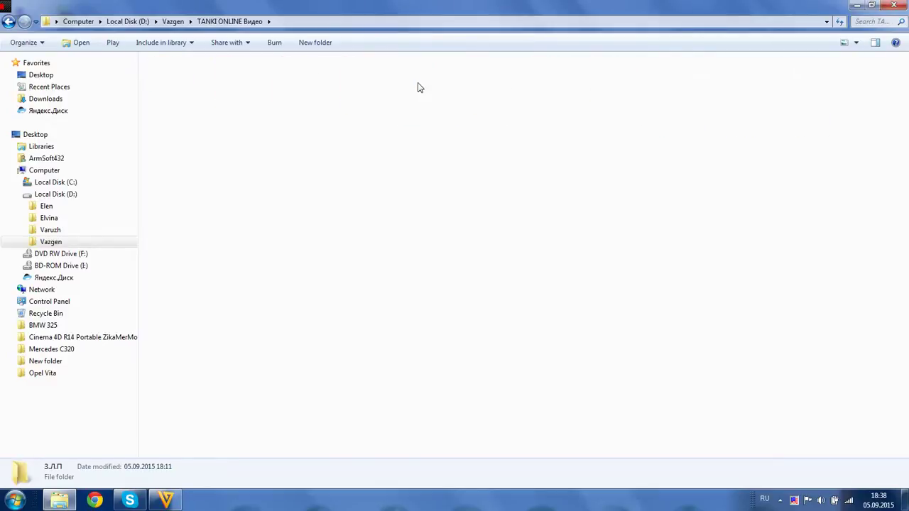
click(8, 22)
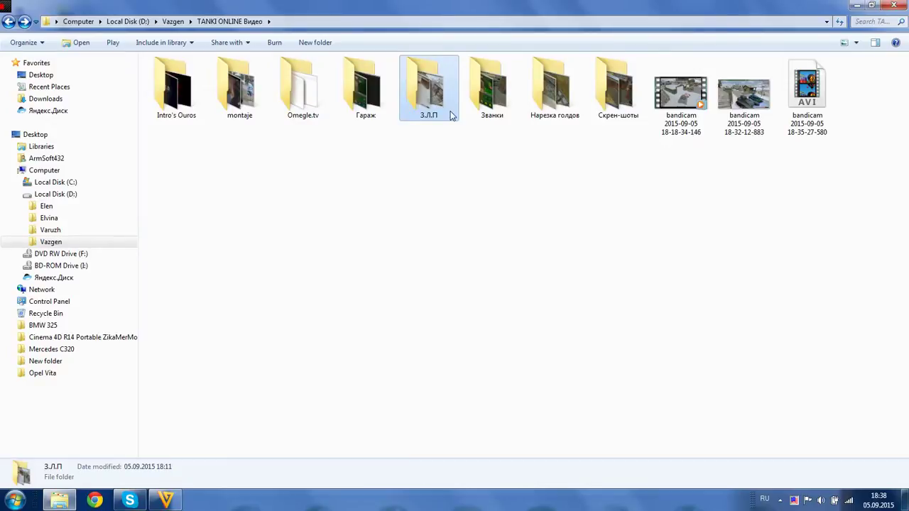
double_click(499, 103)
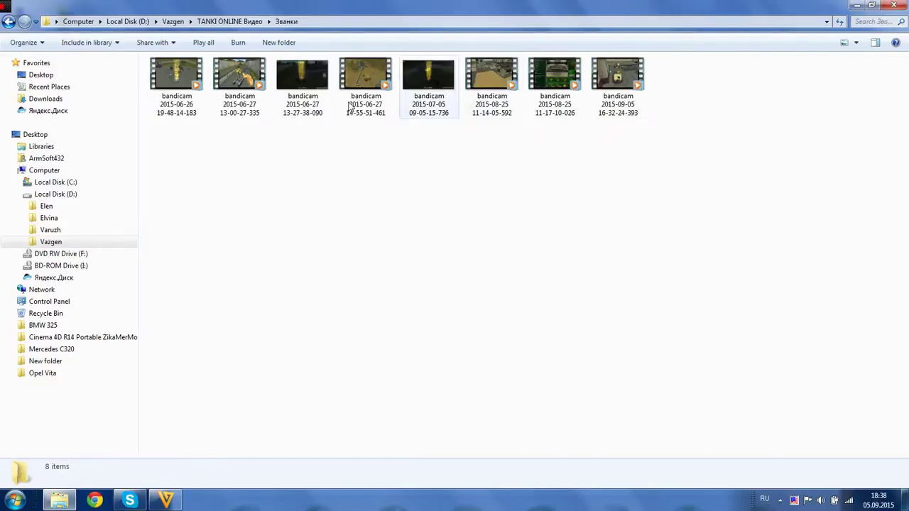
click(8, 22)
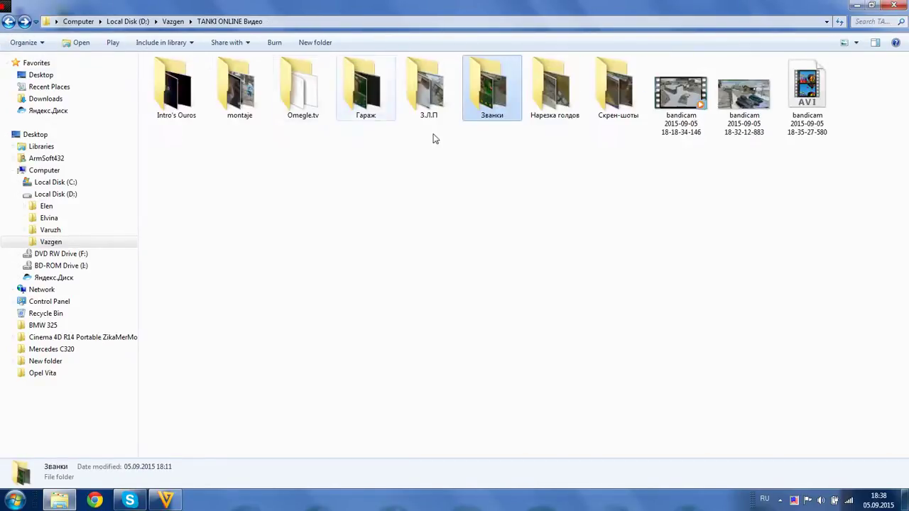
- Point out the Нарезка голдов folder and view the screenshots in the Скрен-шоты folder as a slide show
click(573, 89)
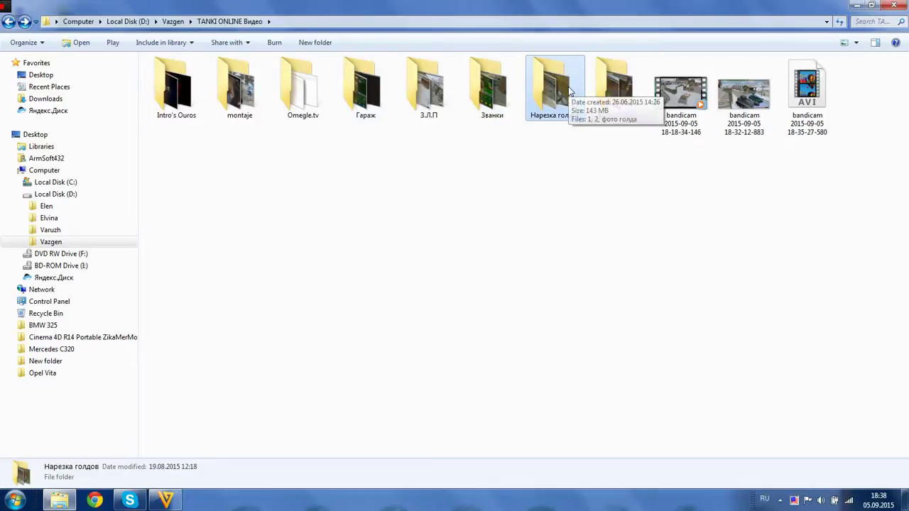
click(563, 178)
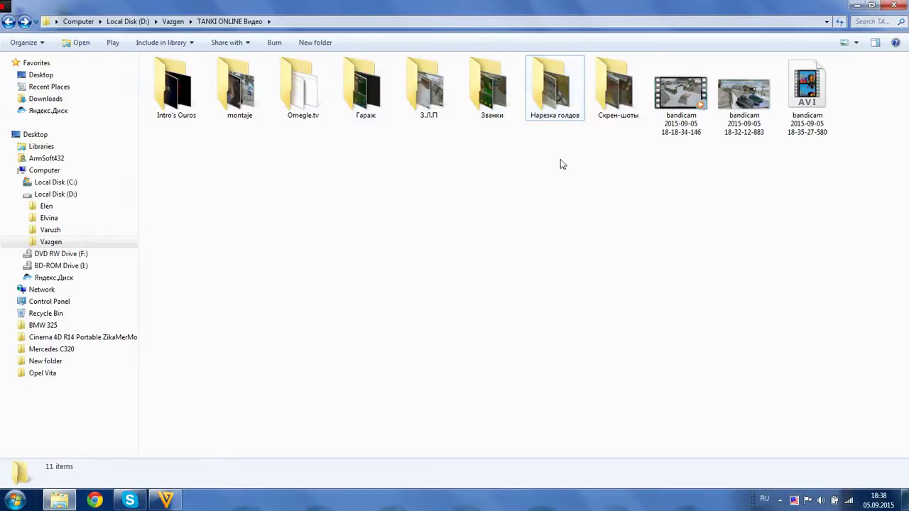
double_click(614, 79)
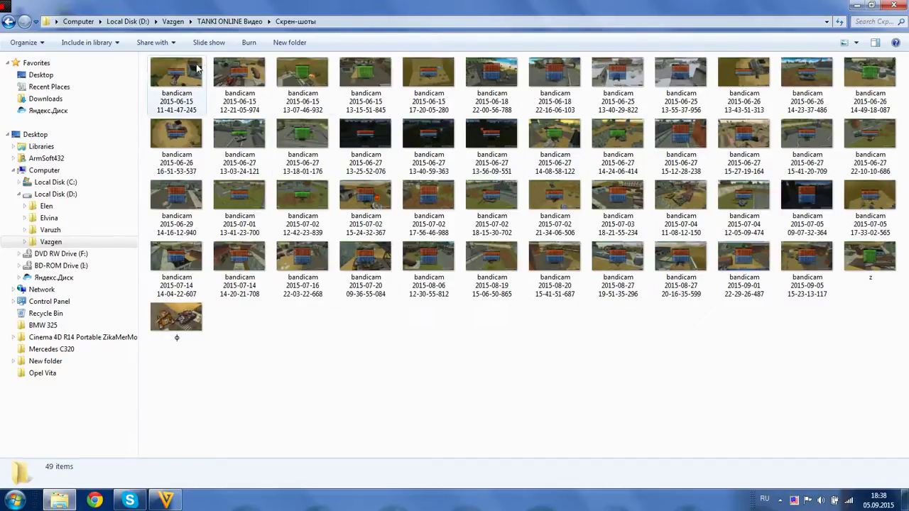
click(209, 42)
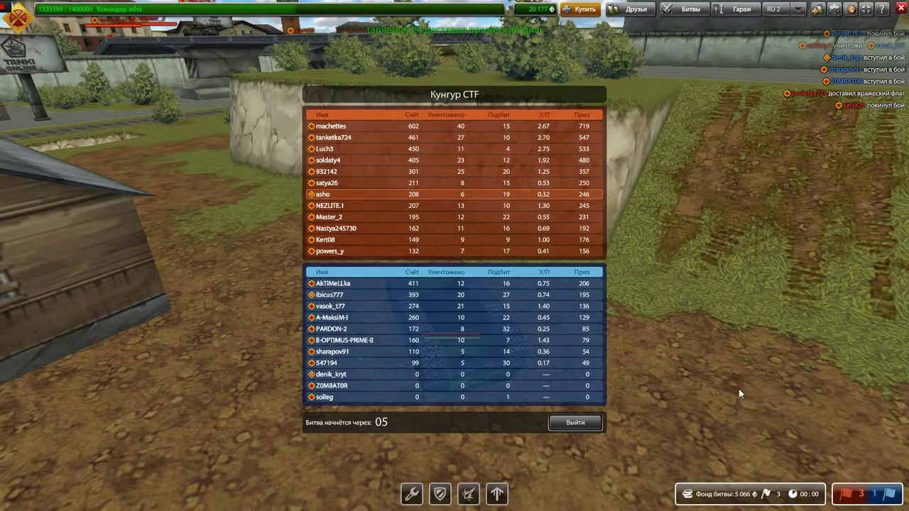
- Exit the slide show and view the ф picture enlarged, closing it when done
right_click(739, 388)
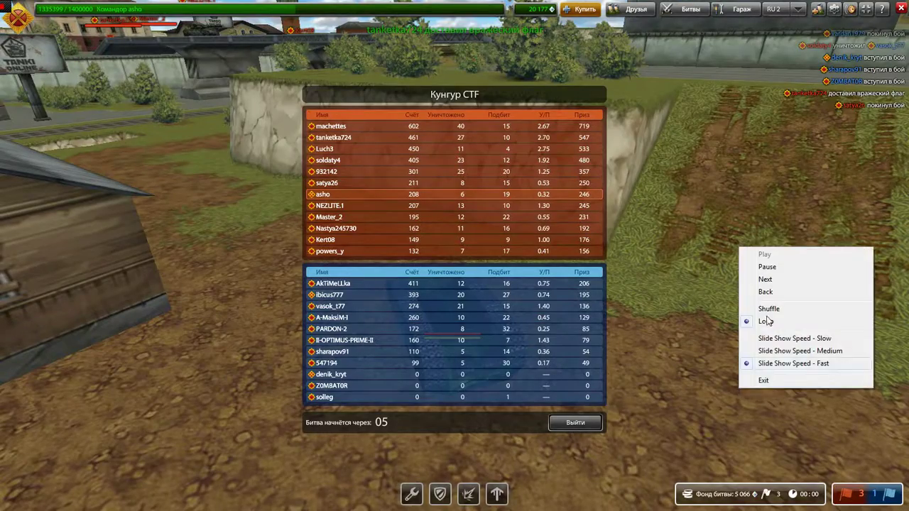
click(764, 379)
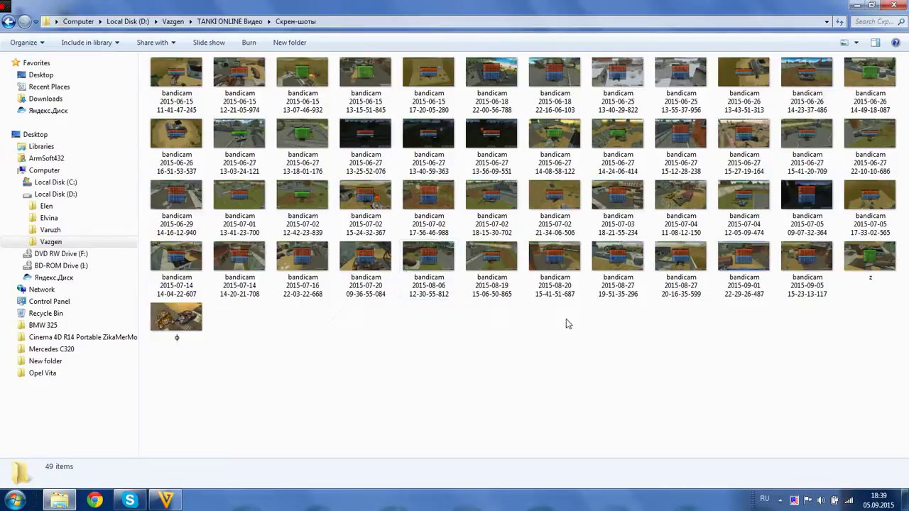
double_click(190, 320)
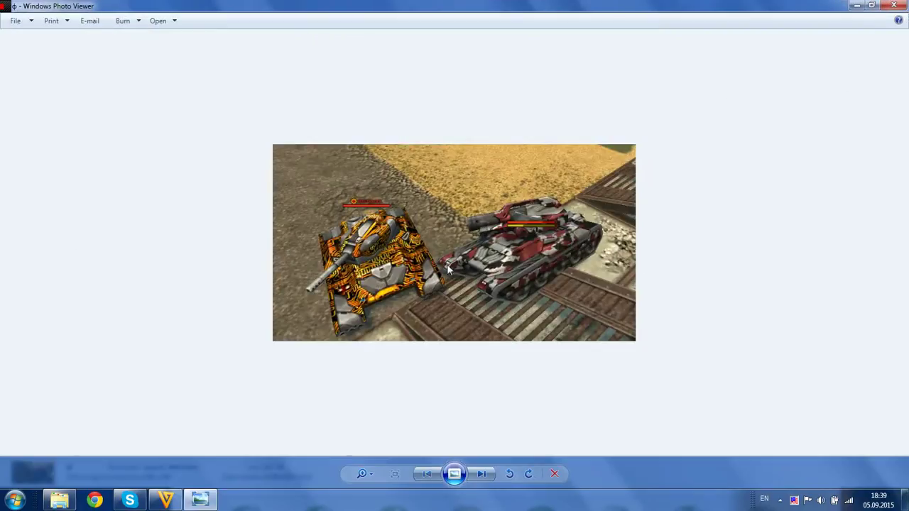
click(362, 473)
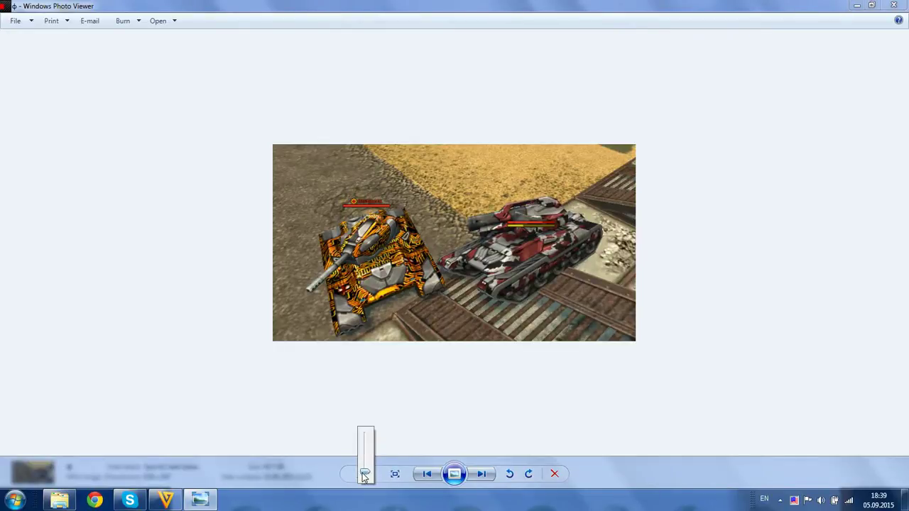
mouse_move(364, 473)
mouse_down()
mouse_move(369, 459)
mouse_move(367, 473)
mouse_up()
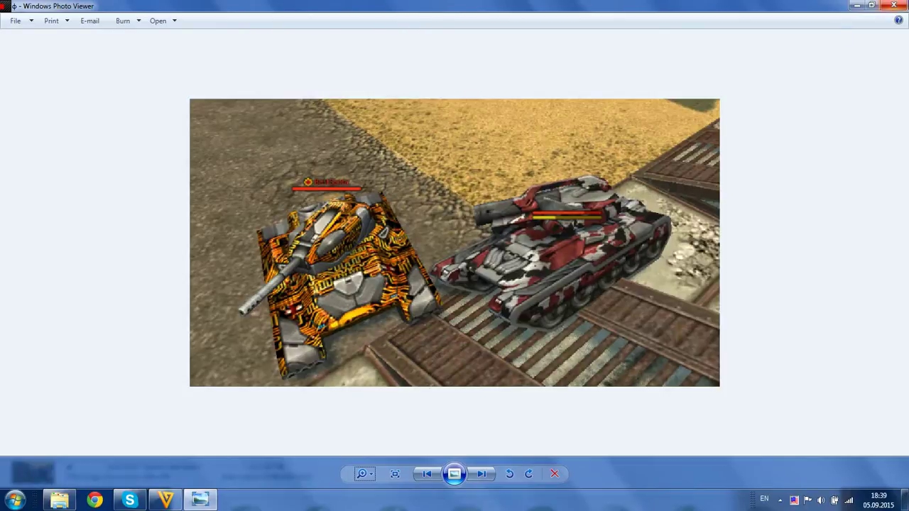
click(894, 6)
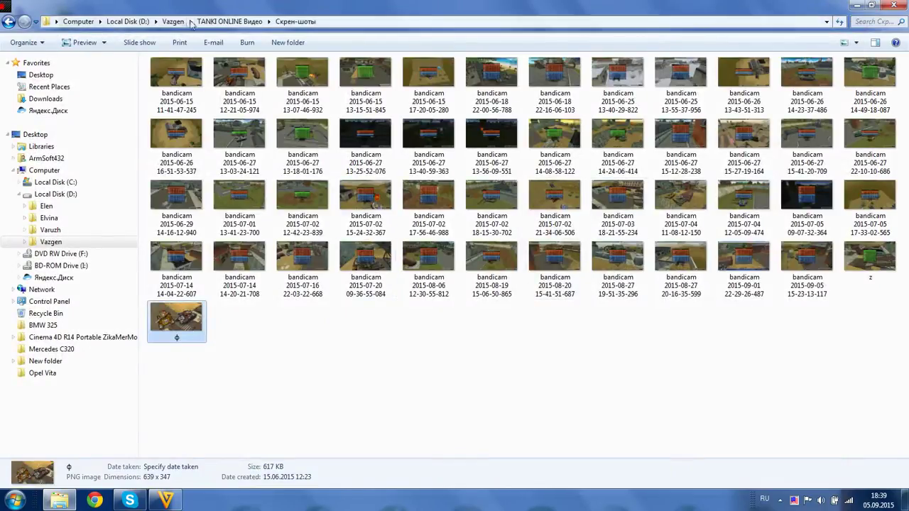
- Go through the Vazgen folder to Intro's Ouros and add the ELVINADAN Intro video to Freemake Video Converter
click(172, 22)
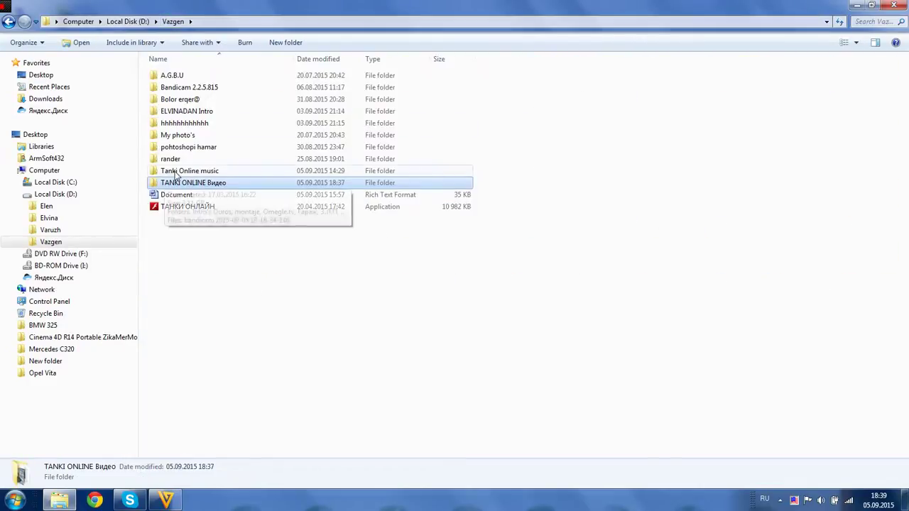
double_click(188, 183)
double_click(179, 96)
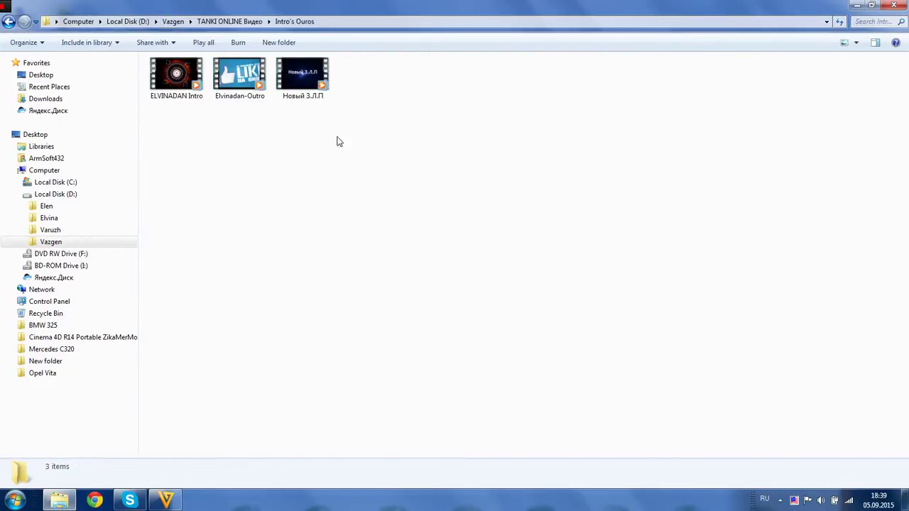
click(178, 68)
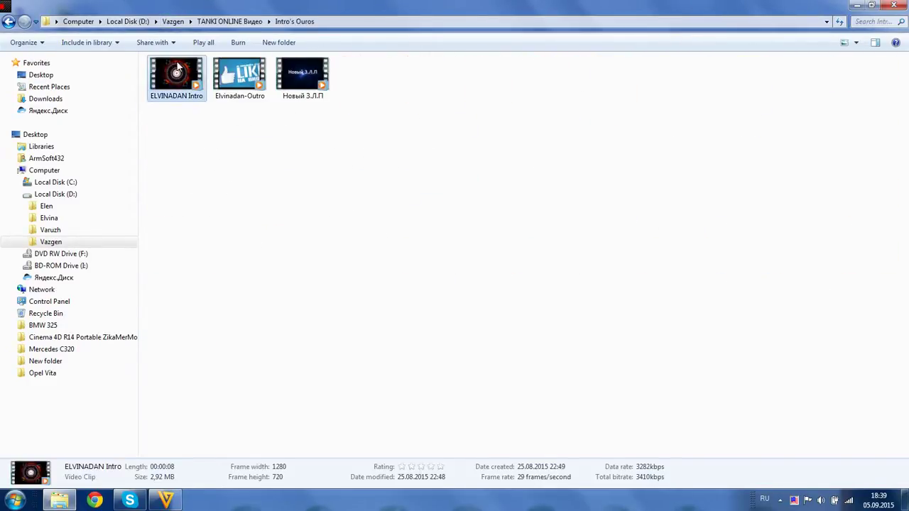
drag(178, 67, 293, 321)
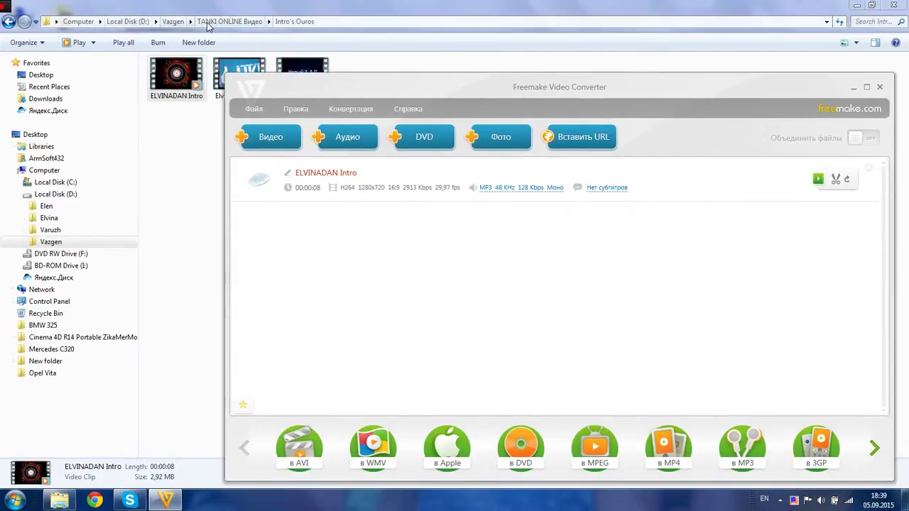
click(208, 21)
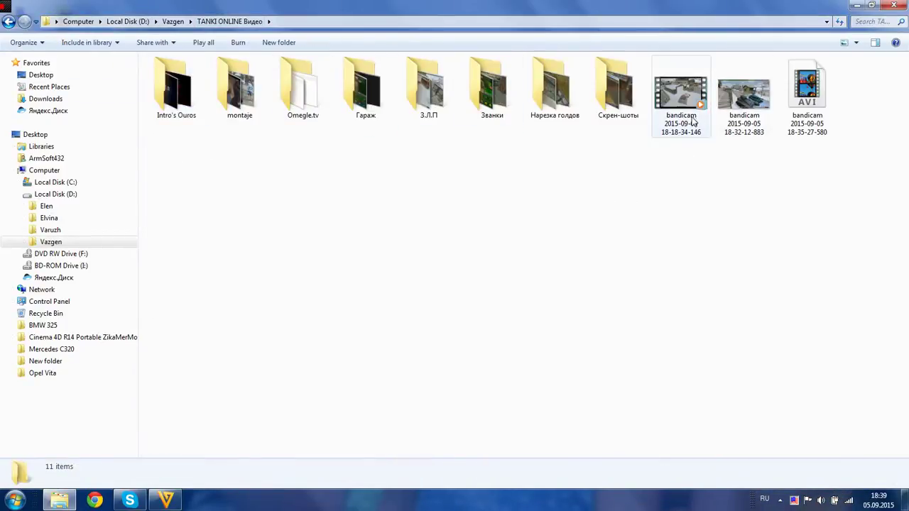
click(681, 91)
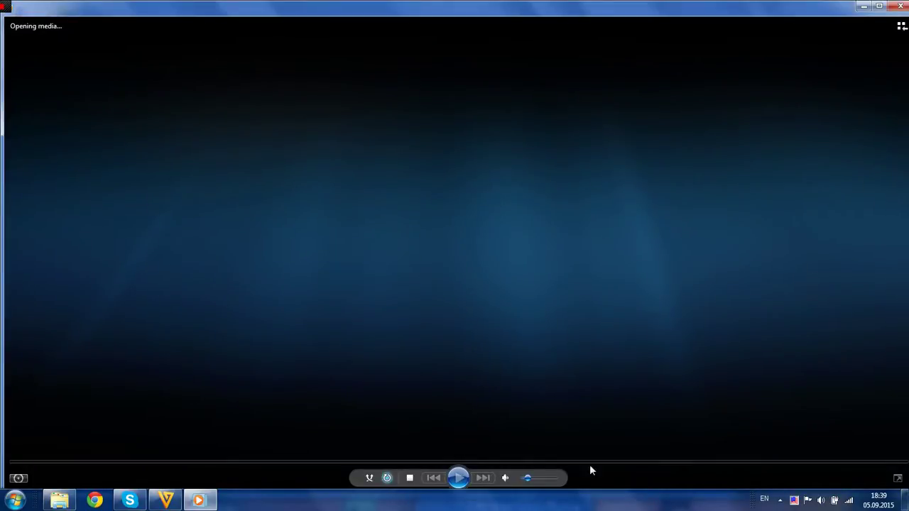
drag(530, 483, 605, 478)
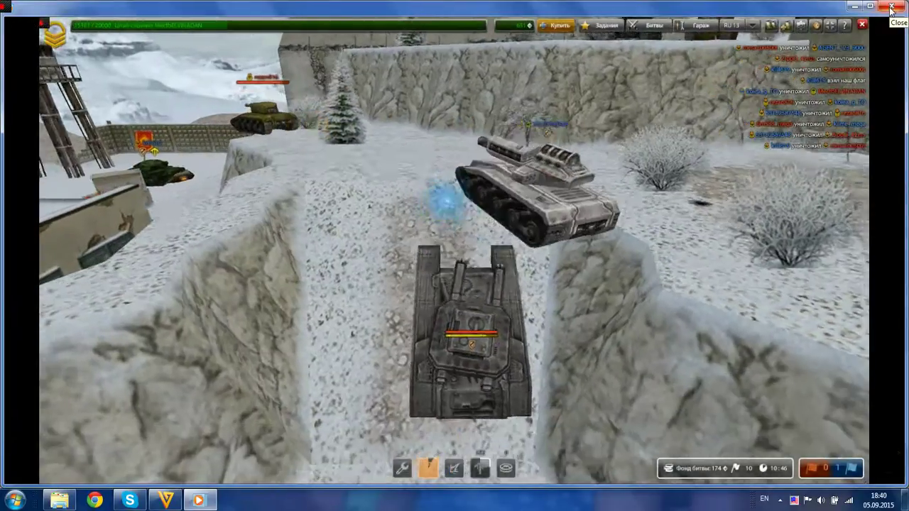
click(891, 8)
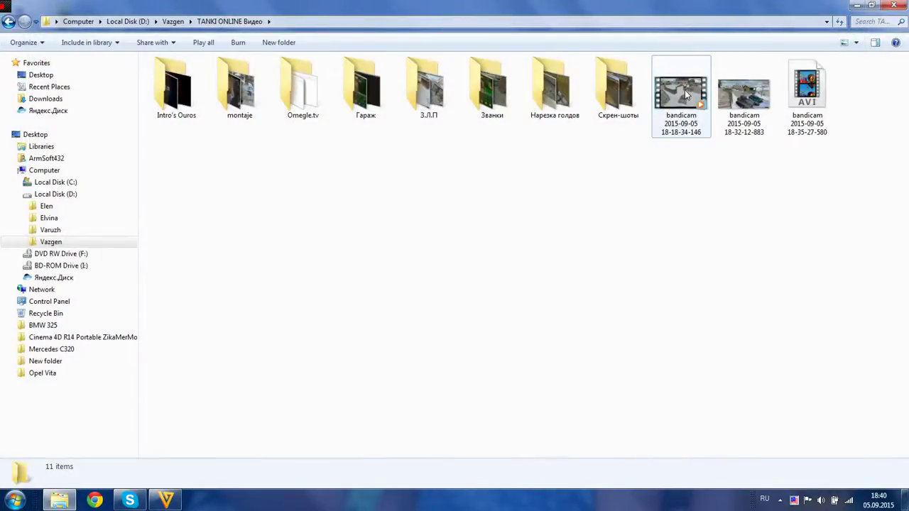
mouse_move(679, 128)
mouse_down()
mouse_move(537, 270)
mouse_move(165, 452)
mouse_move(615, 187)
mouse_move(676, 128)
mouse_up()
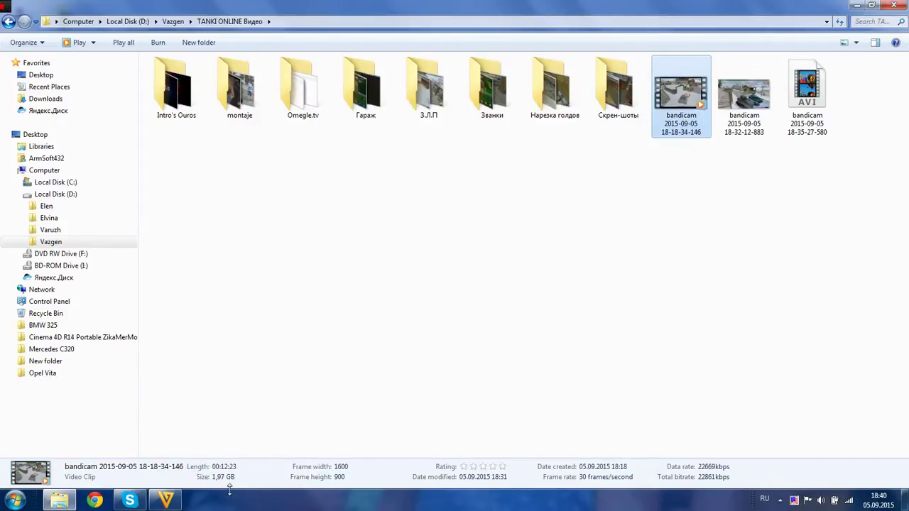
drag(688, 122, 439, 271)
click(218, 235)
double_click(202, 89)
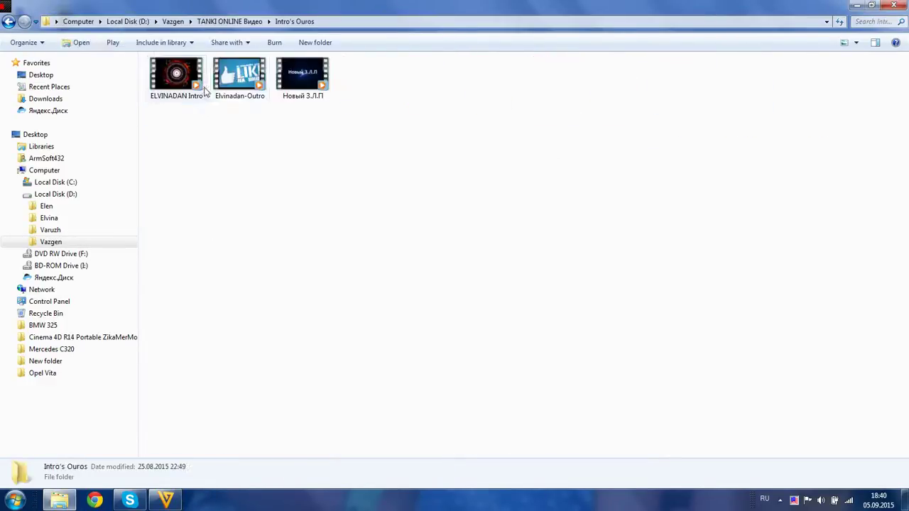
drag(239, 75, 367, 346)
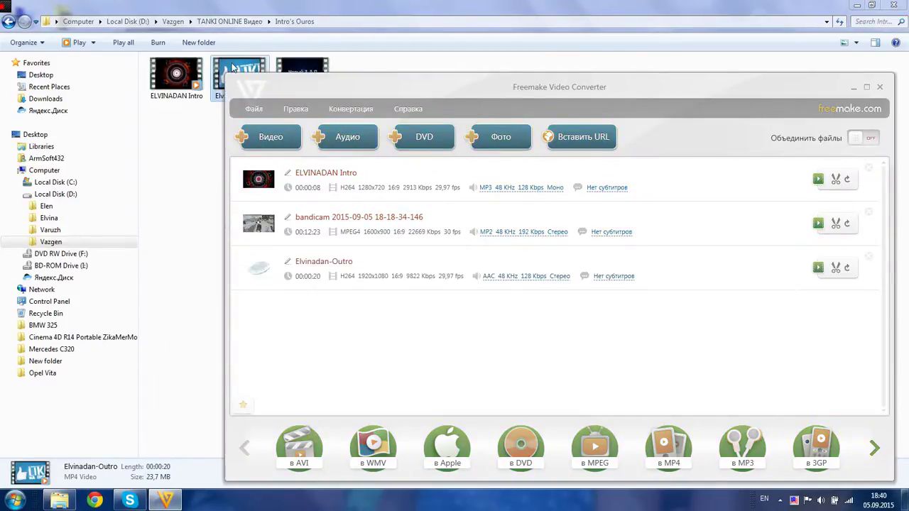
- Turn on joining the files so the intro, recording and outro form one video
click(863, 138)
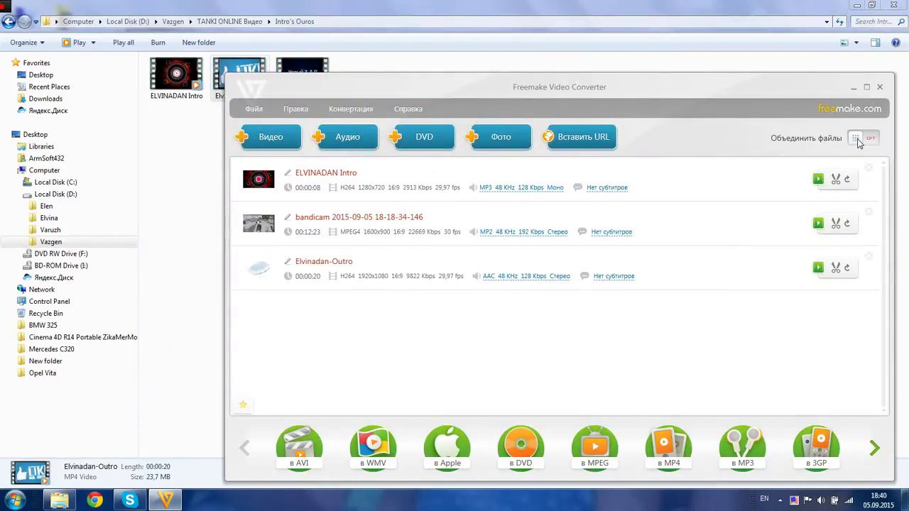
click(865, 139)
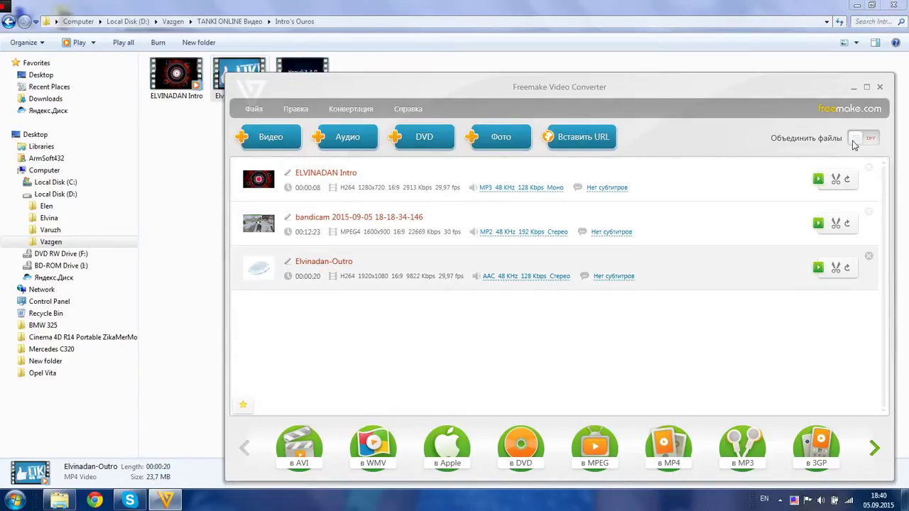
click(855, 140)
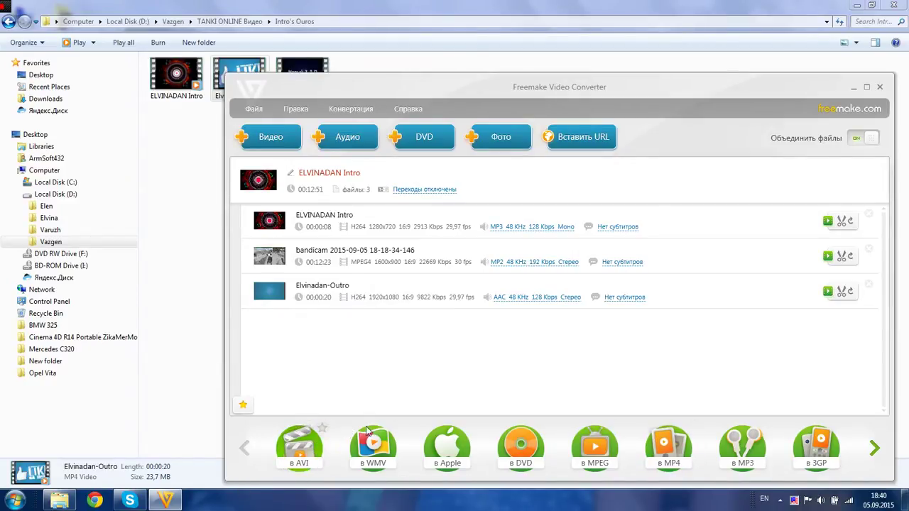
- Convert the joined video to AVI with the HD 720p profile, saving it as ELVINADAN Intro.avi on the Desktop
click(299, 444)
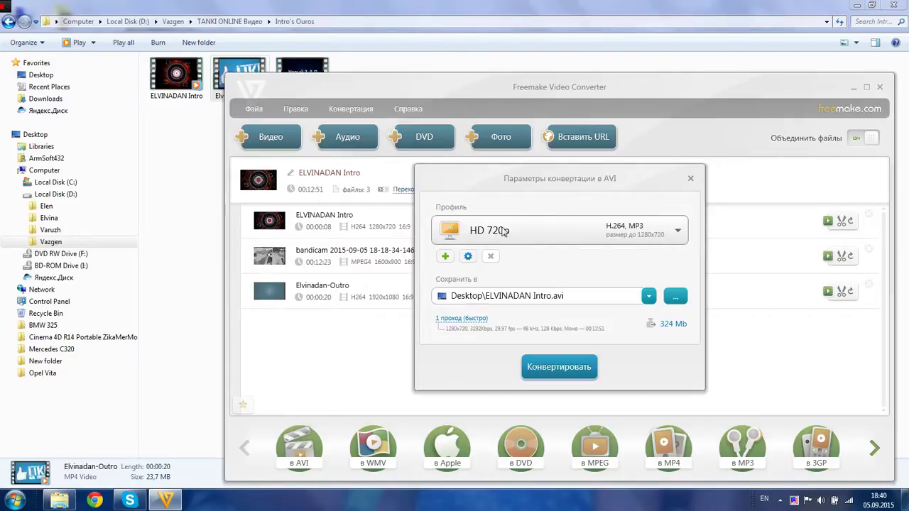
click(609, 240)
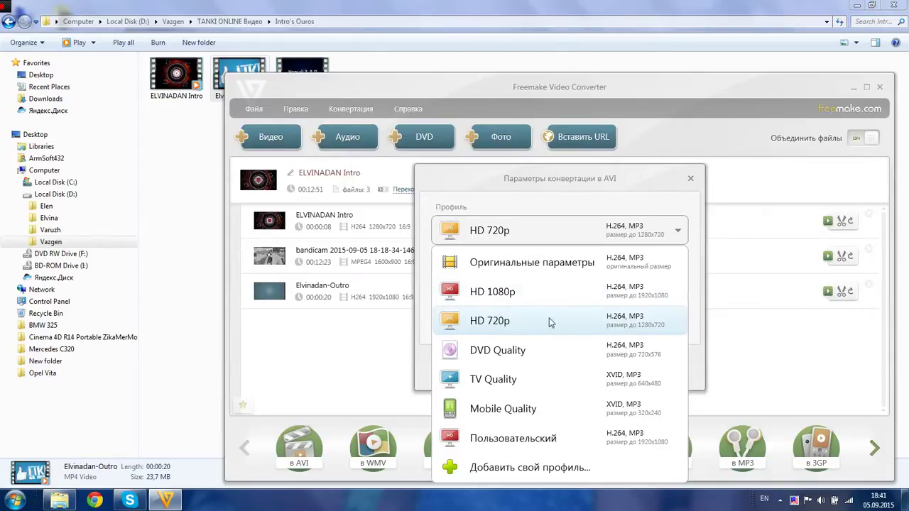
click(547, 326)
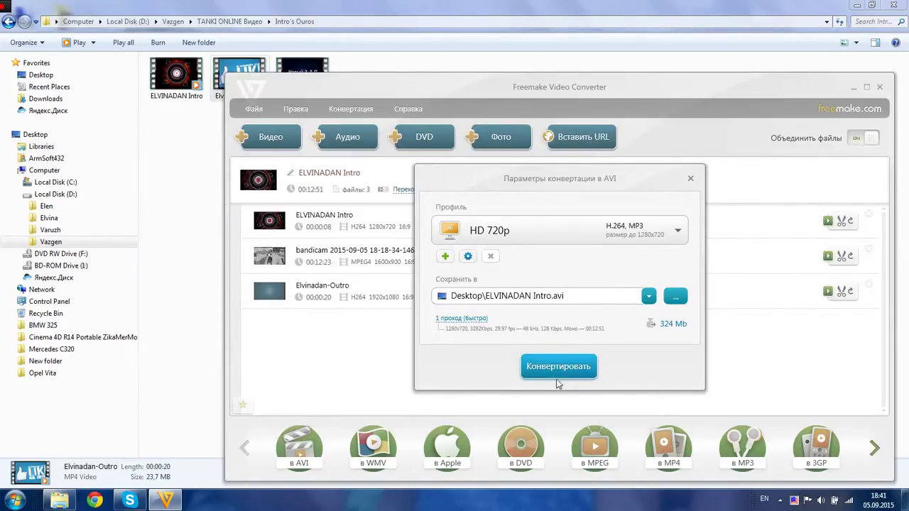
click(586, 376)
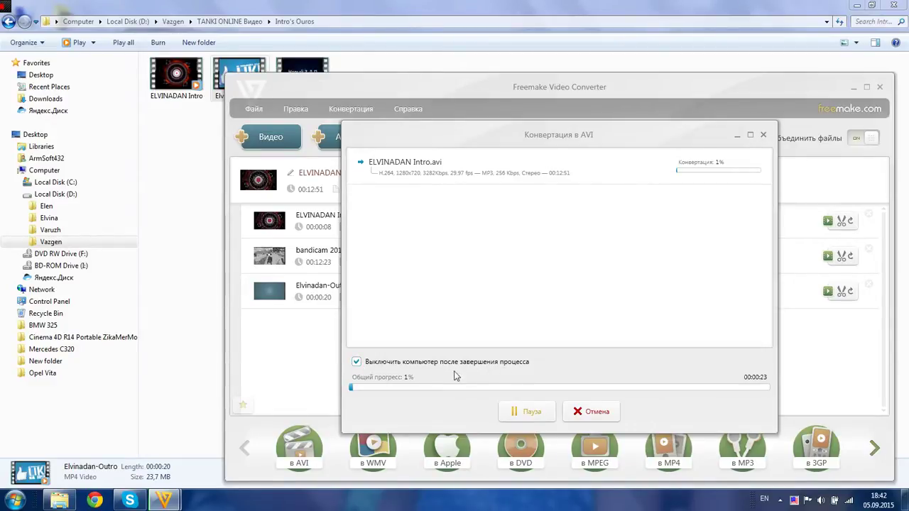
- Toggle the option to shut down the computer after the conversion and minimise the conversion window
click(356, 363)
click(357, 362)
click(356, 363)
click(737, 136)
- Bring the file browser forward and go up to the Vazgen folder with nothing selected
click(418, 166)
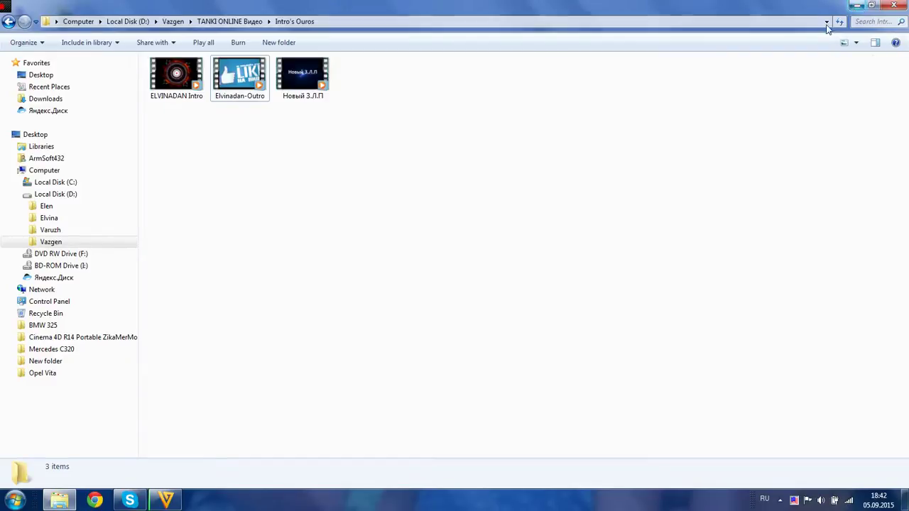
drag(723, 21, 630, 1)
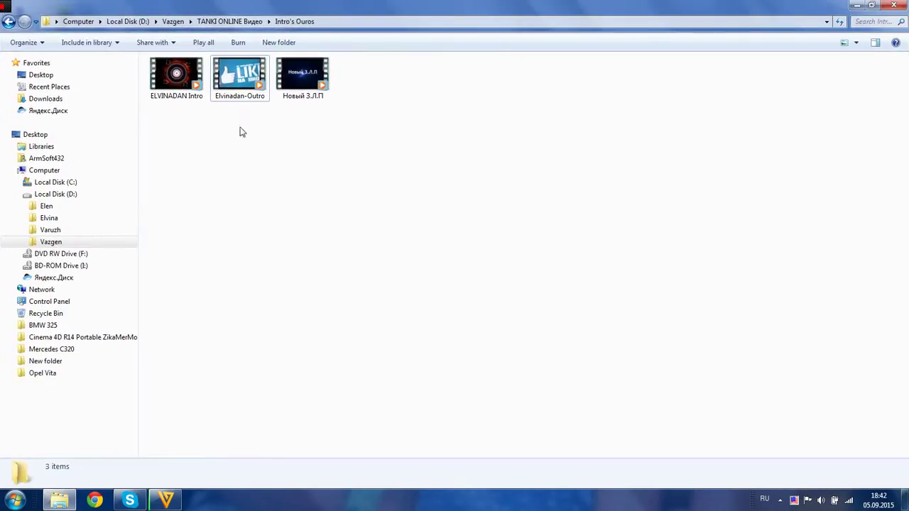
click(173, 22)
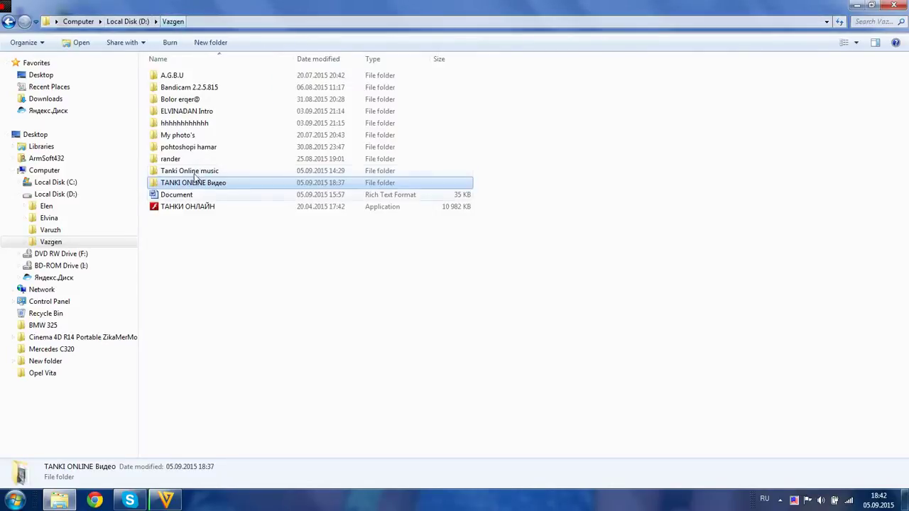
click(229, 203)
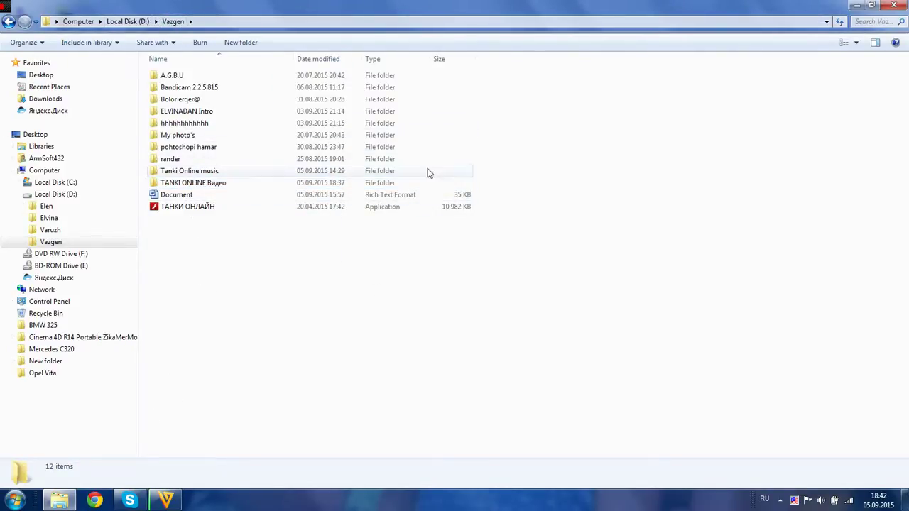
- Switch to Google Chrome, load YouTube from the bookmarks and dismiss the default-browser notice
click(94, 500)
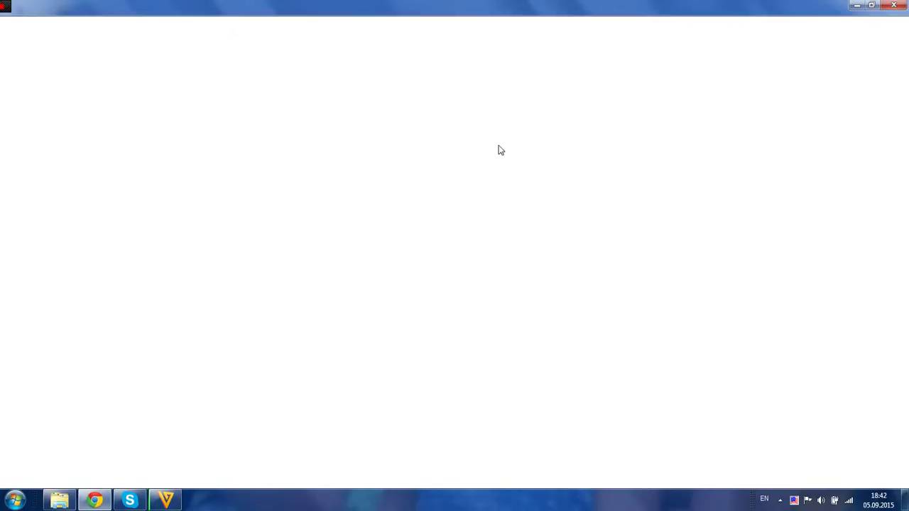
click(158, 39)
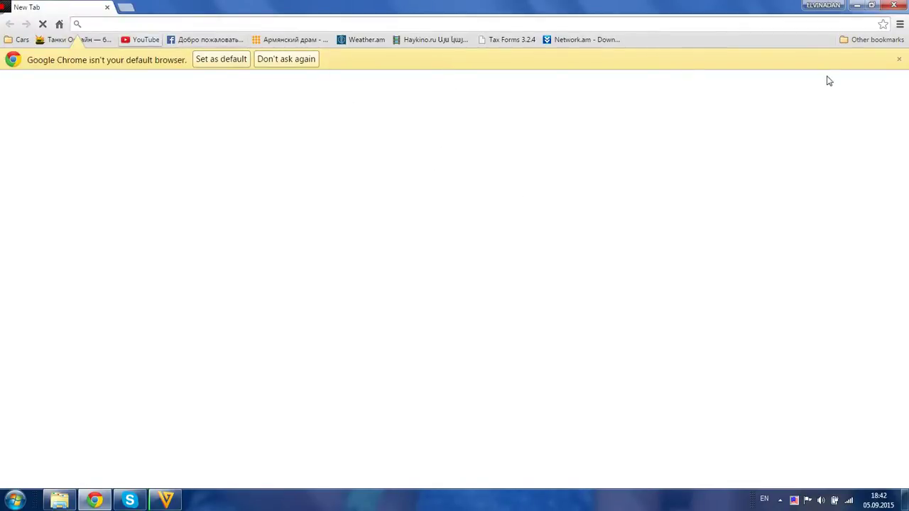
click(899, 61)
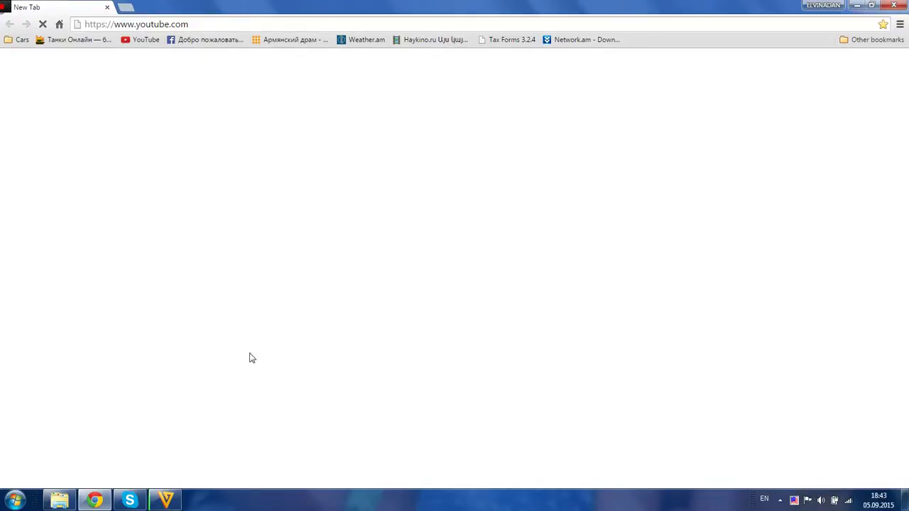
- Glance at Skype and minimise it, and reopen YouTube in a fresh browser tab that replaces the old one
click(130, 501)
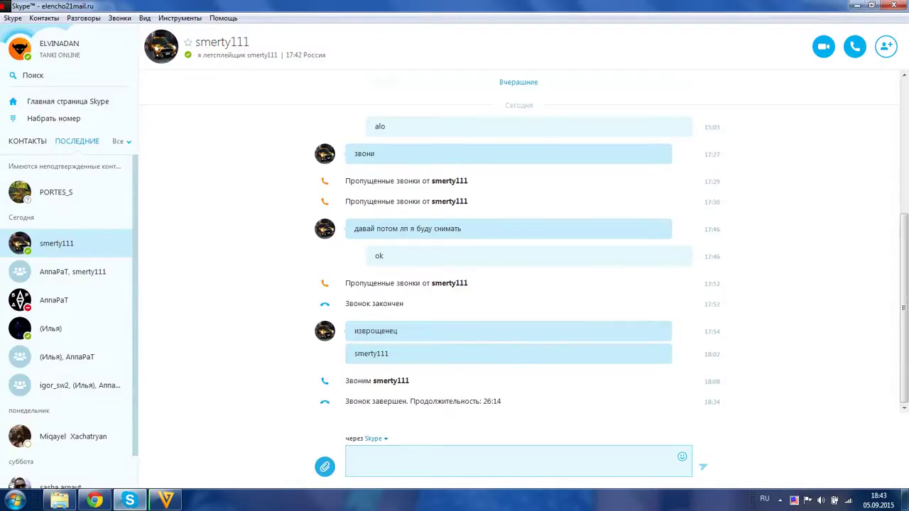
click(858, 5)
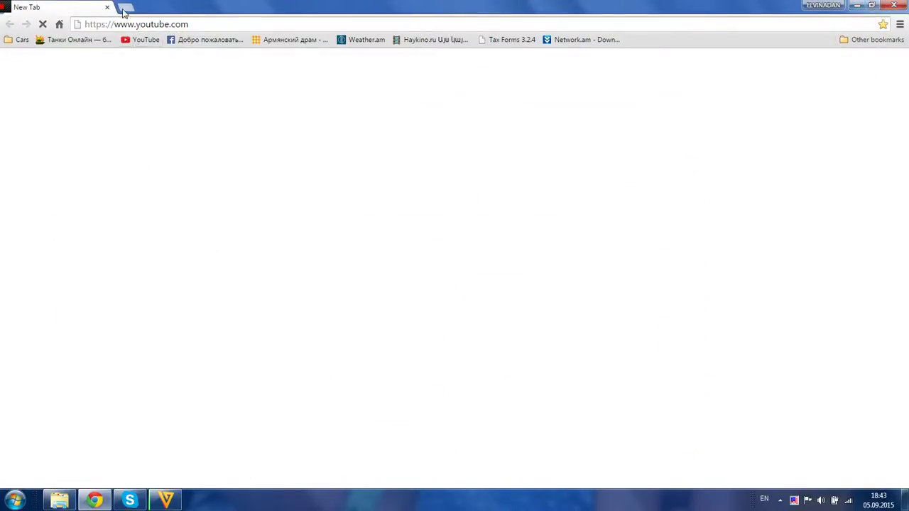
click(125, 10)
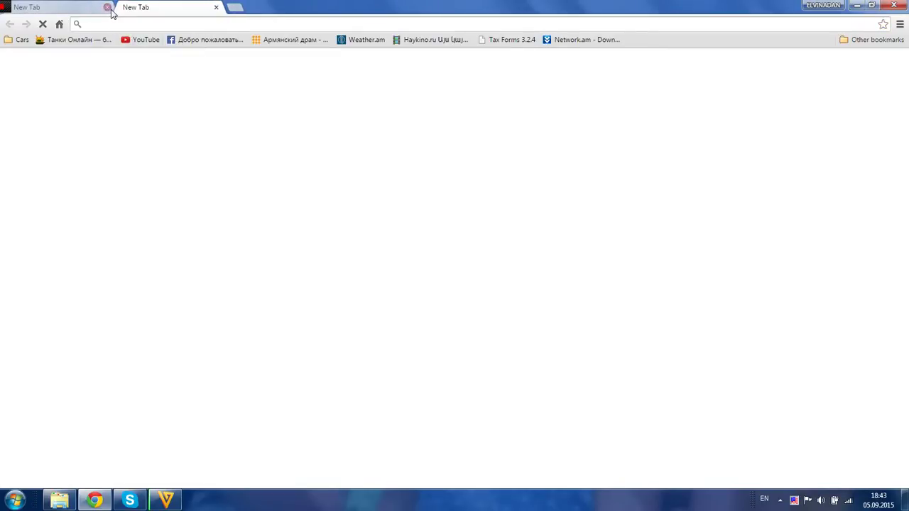
click(108, 7)
click(135, 40)
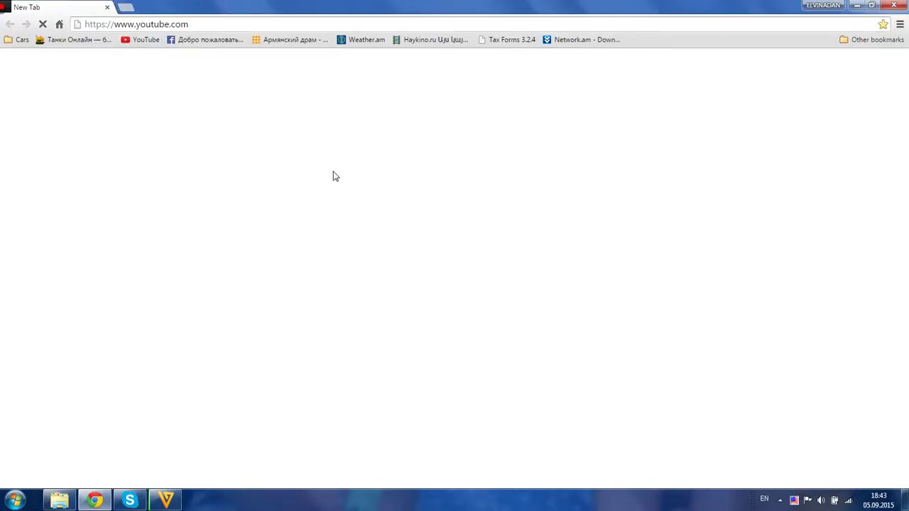
- Switch to Freemake Video Converter to check the AVI conversion's progress and minimise it
click(179, 477)
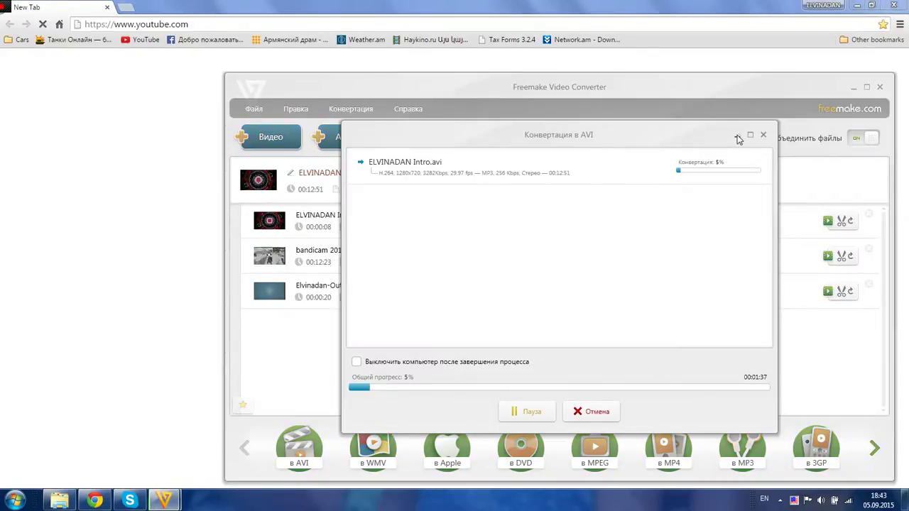
click(738, 135)
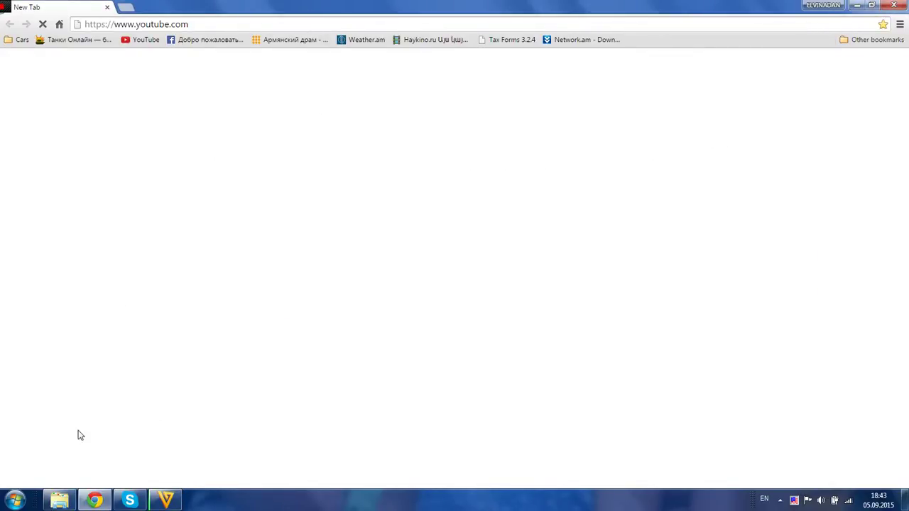
click(72, 497)
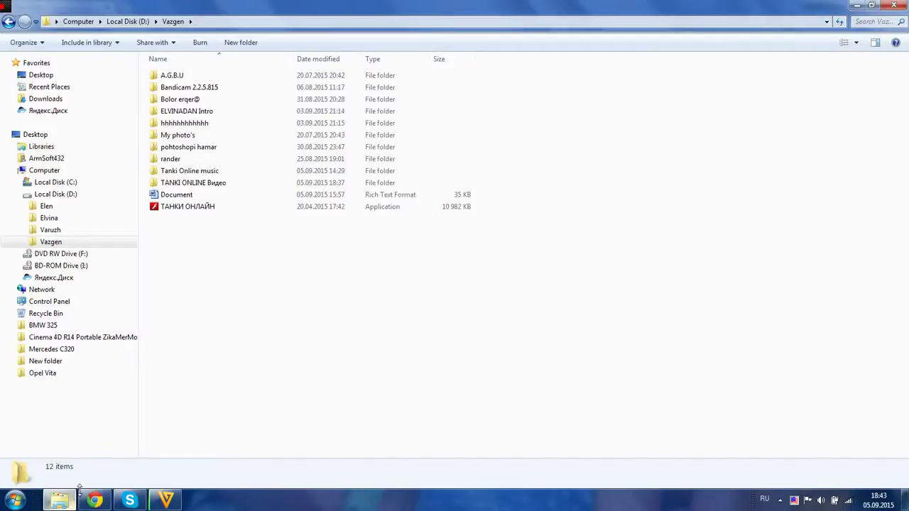
double_click(216, 184)
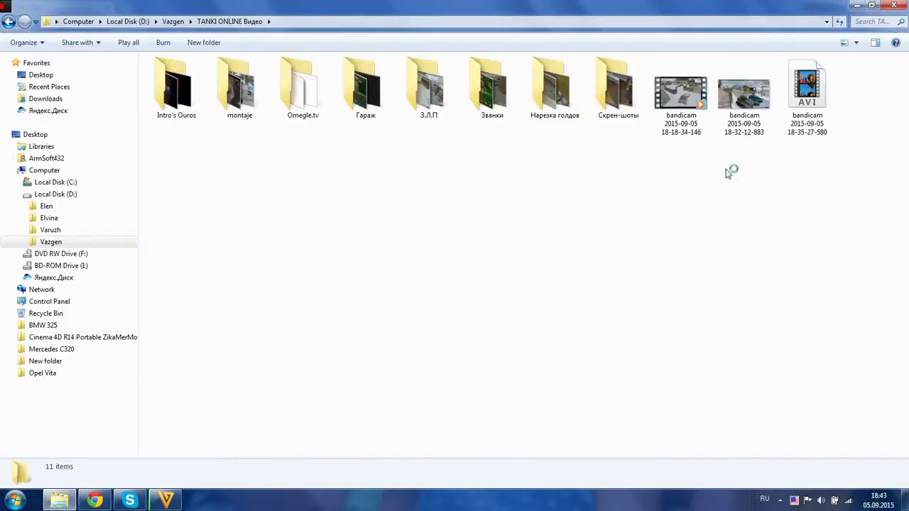
click(745, 114)
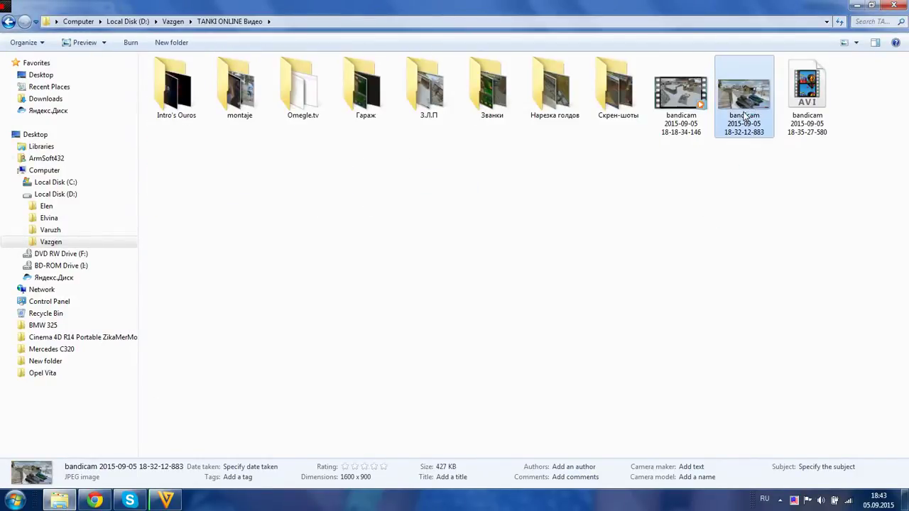
double_click(744, 117)
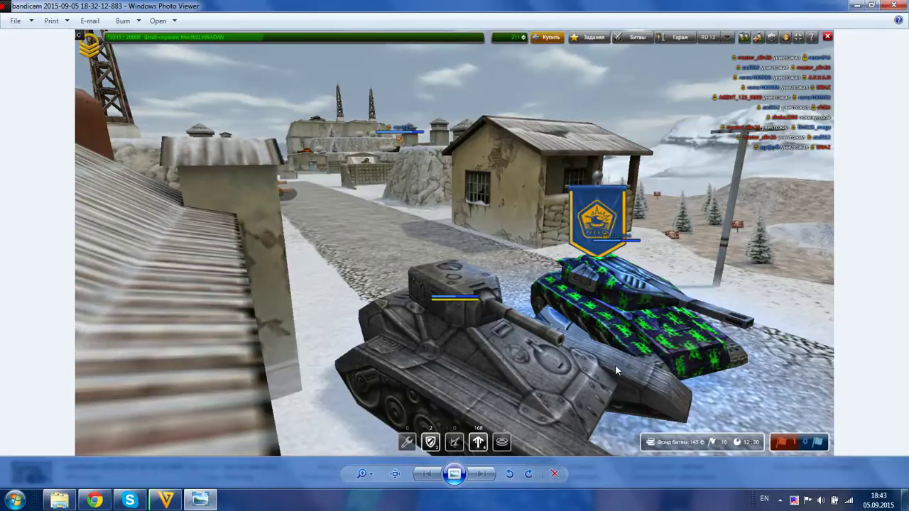
- View the screenshot as a full-screen slide show, exit it, glance at the installed programs and close the photo viewer
click(455, 473)
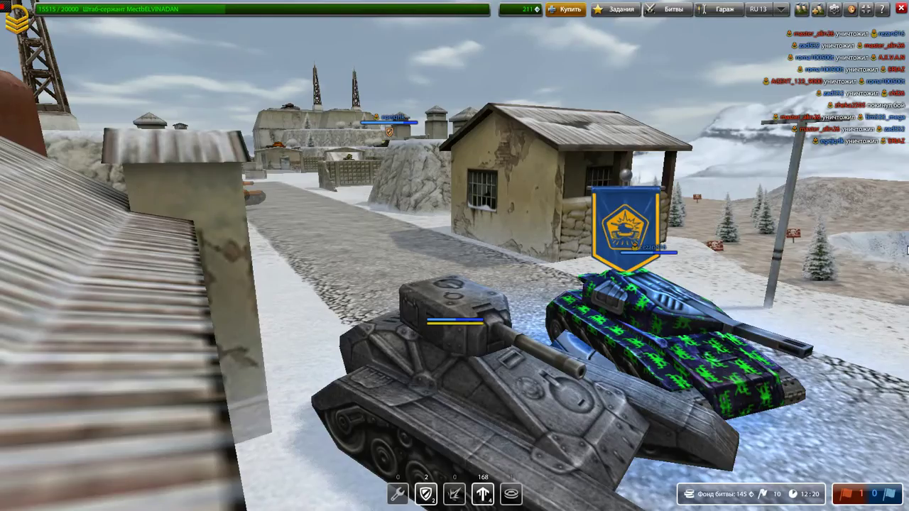
right_click(906, 248)
click(846, 388)
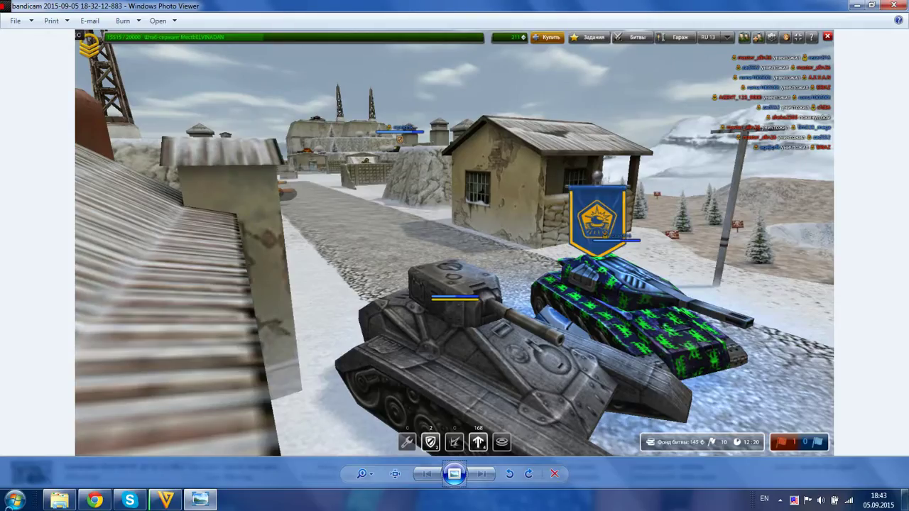
key(super)
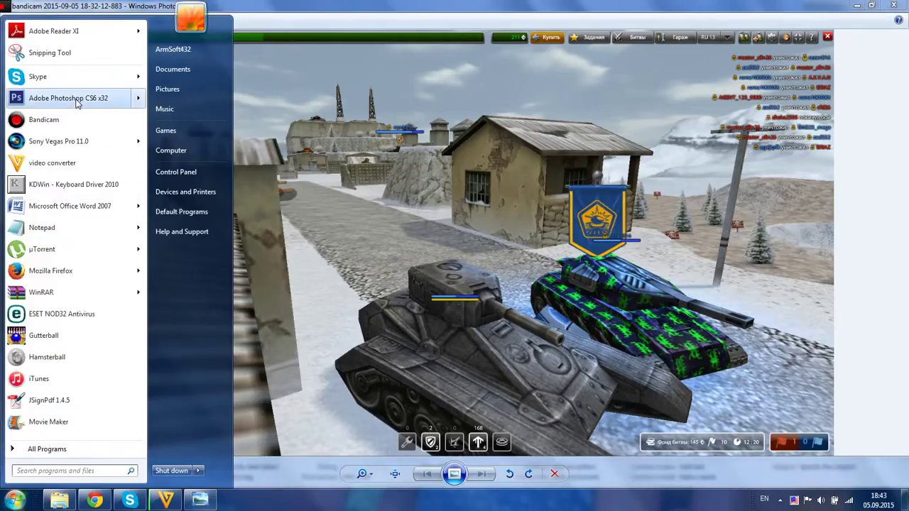
key(super)
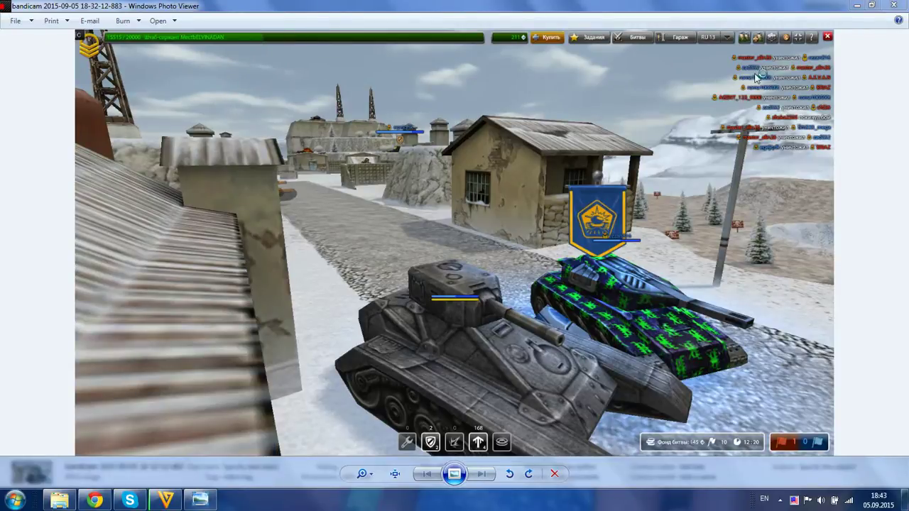
click(893, 5)
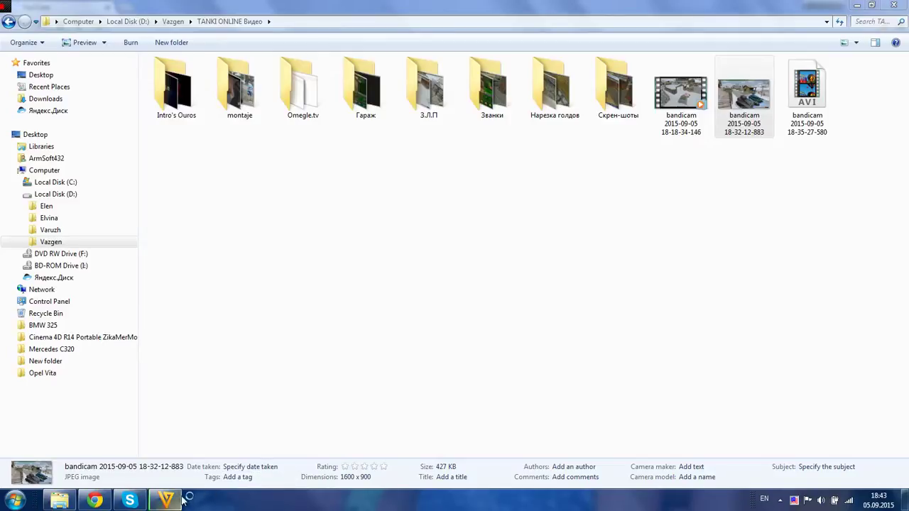
- Switch to Skype, reply "да" in the open chat and minimise Skype
mouse_move(165, 501)
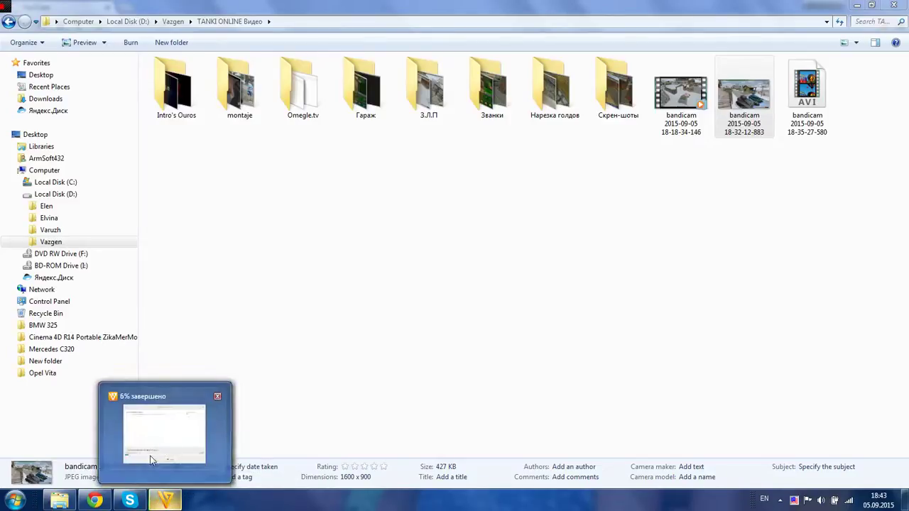
mouse_move(130, 499)
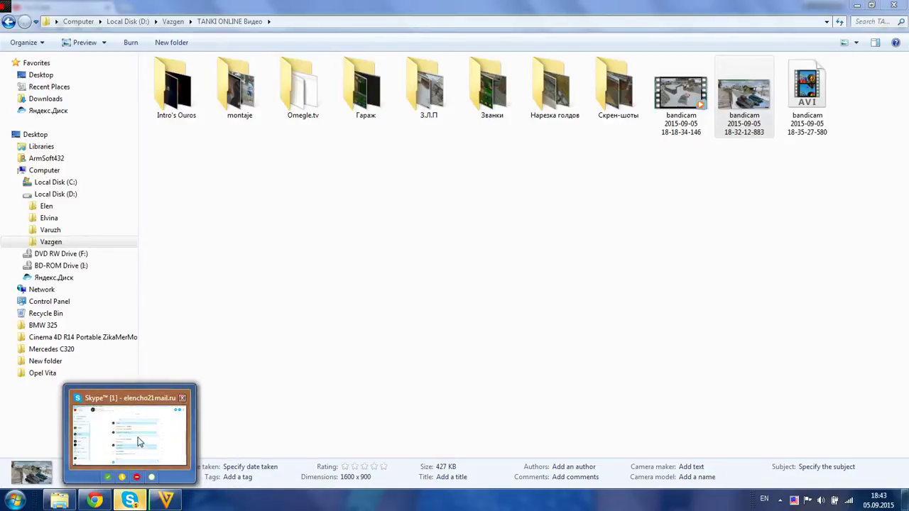
click(139, 442)
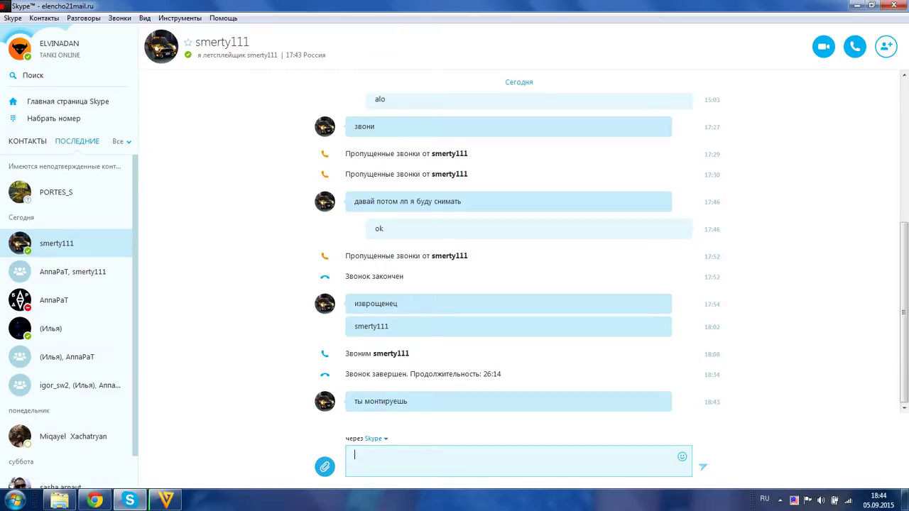
text(да)
key(Return)
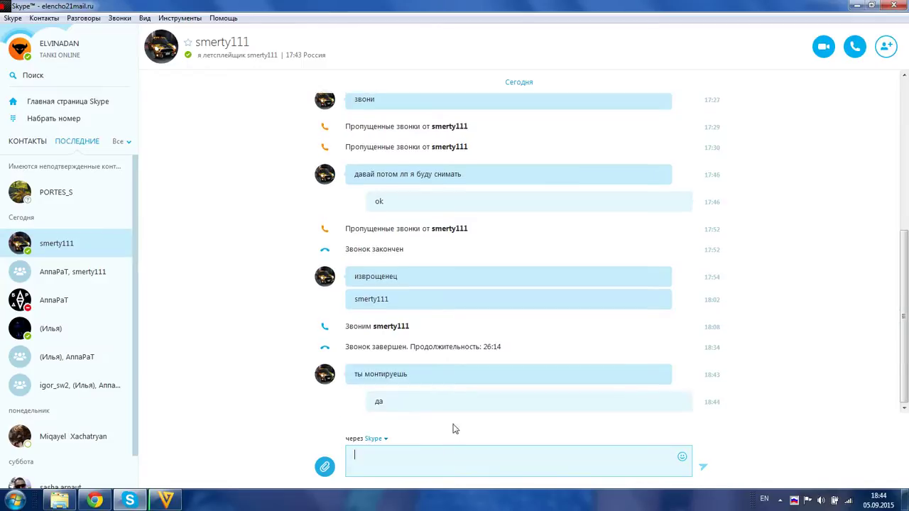
click(854, 5)
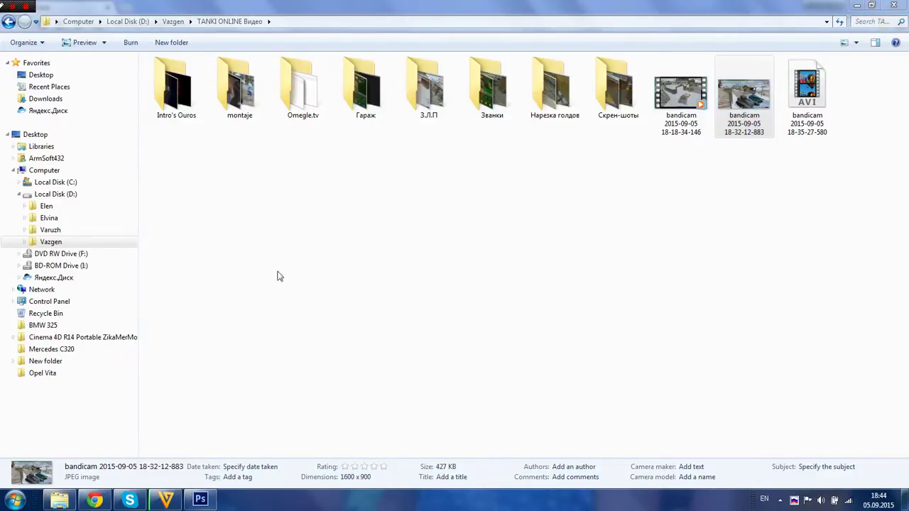
- Check the conversion progress again, minimise the converter and deselect the screenshot in the file browser
mouse_move(166, 500)
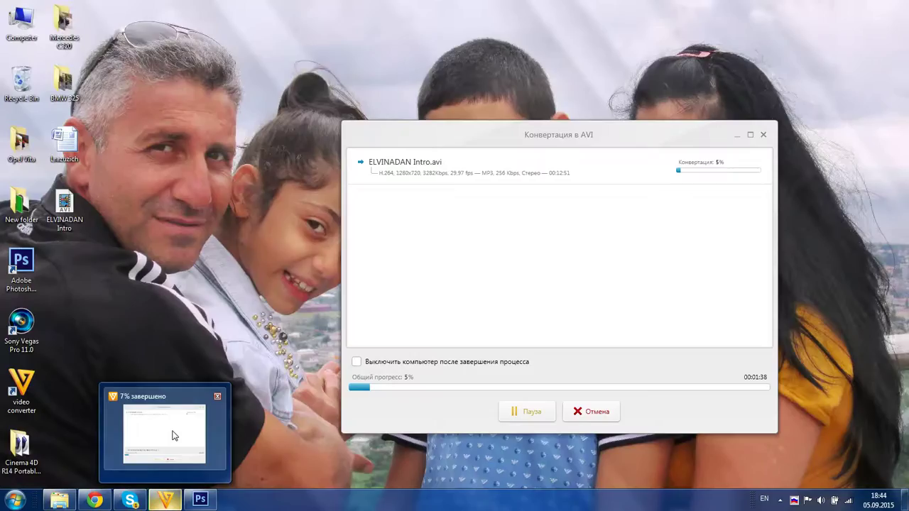
click(174, 436)
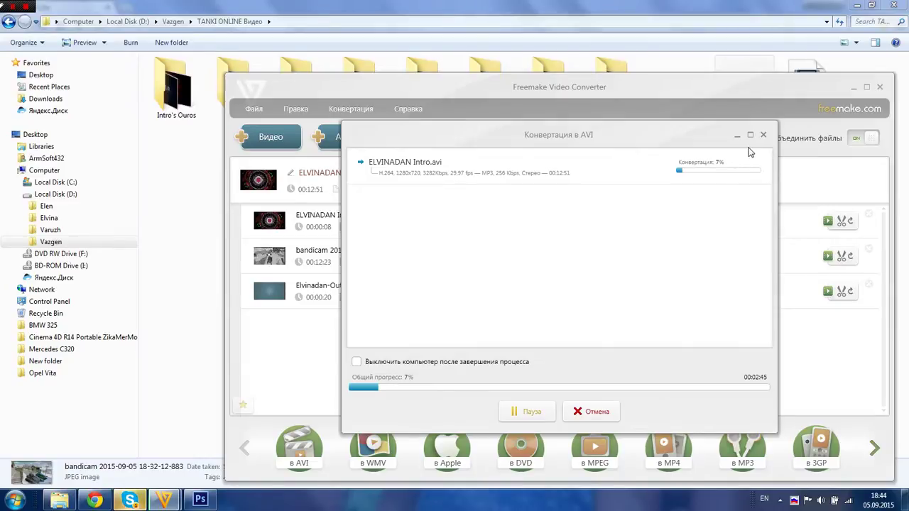
click(738, 138)
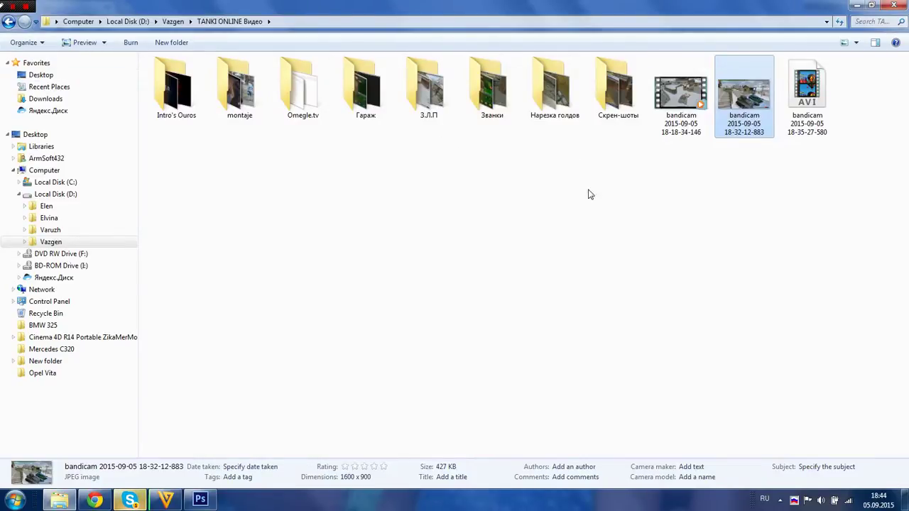
click(487, 237)
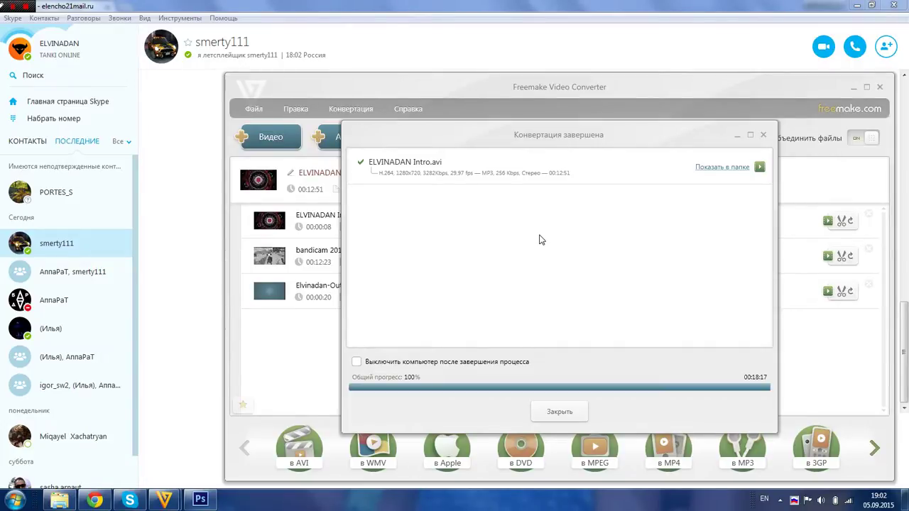
- Close the finished conversion dialog, exit Freemake Video Converter and show the desktop
click(554, 410)
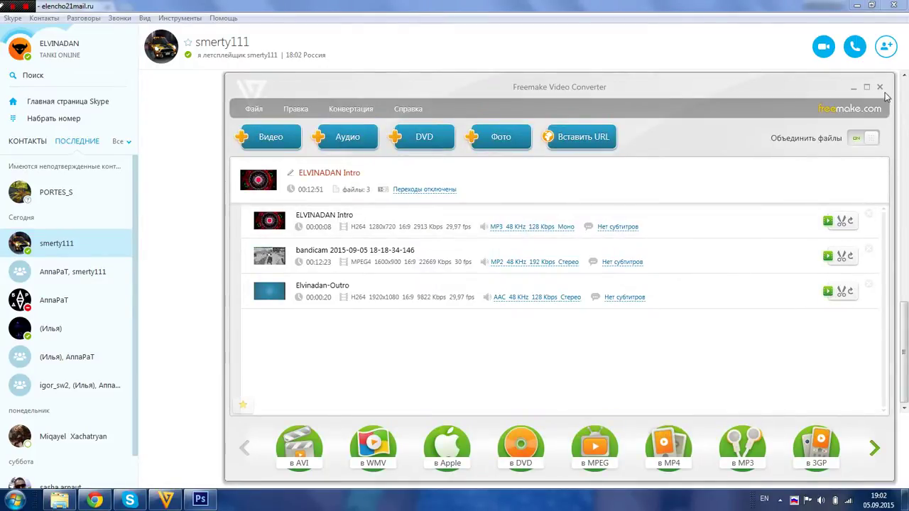
click(881, 89)
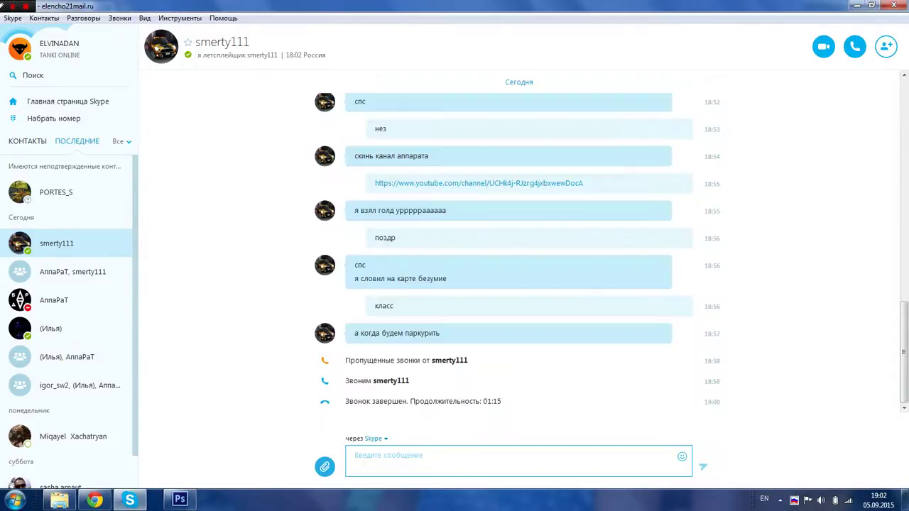
click(906, 501)
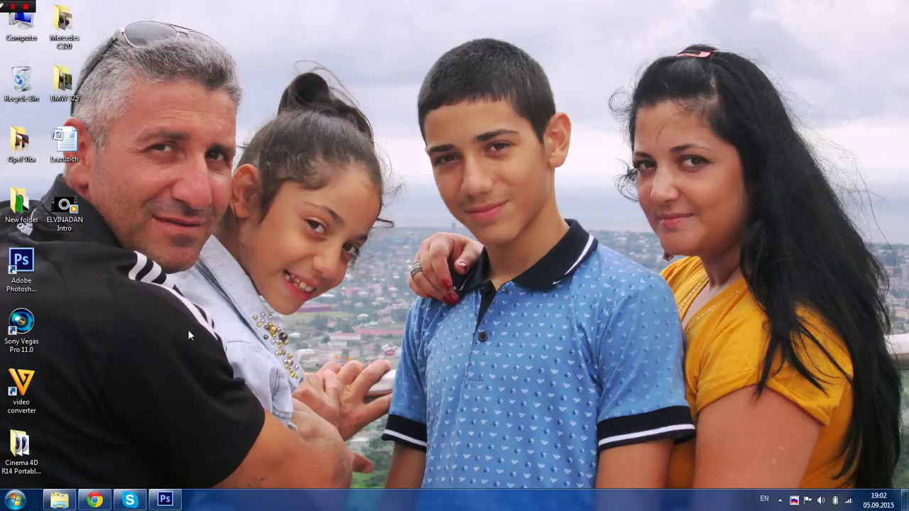
- Play the ELVINADAN Intro video from the desktop in Windows Media Player at full screen
click(71, 197)
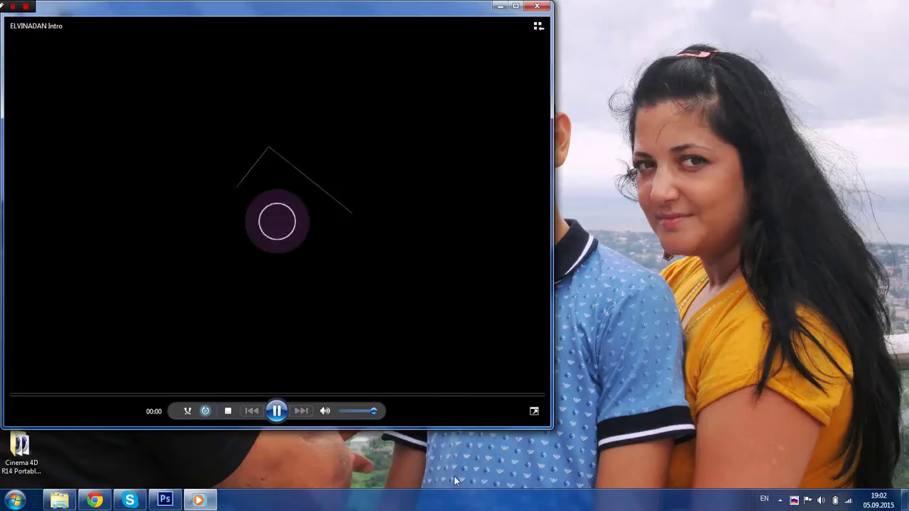
click(535, 412)
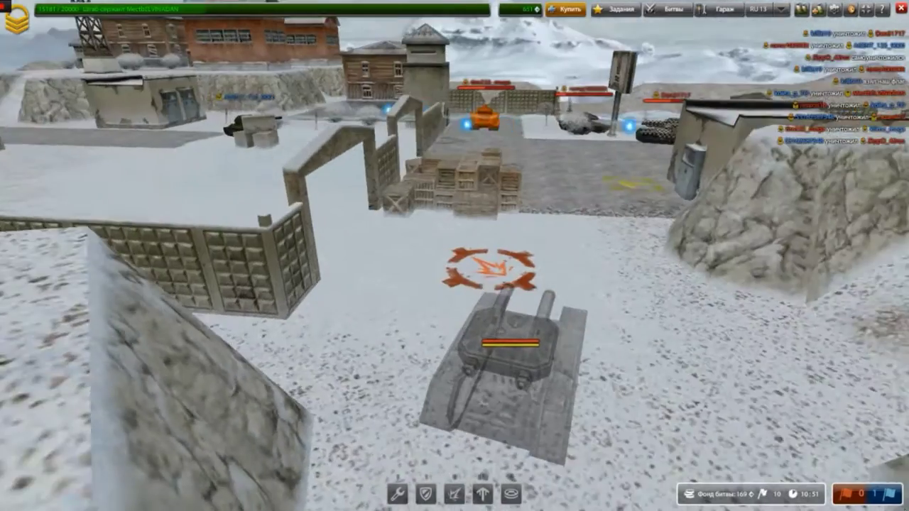
key(Up)
key(Right)
key(2)
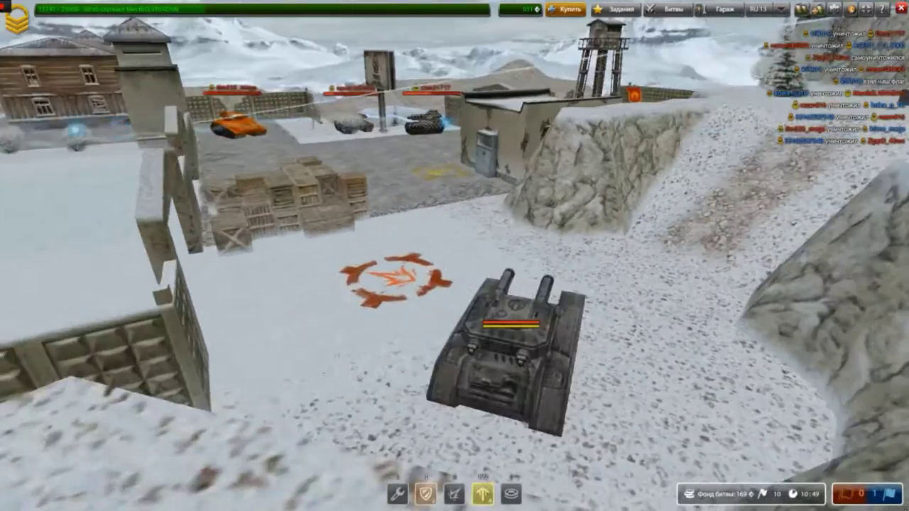
key(Up)
key(space)
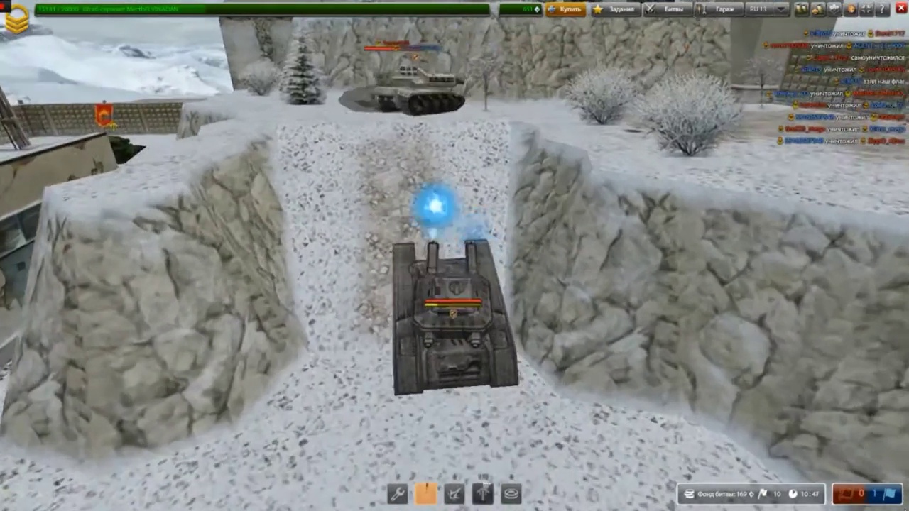
key(Up)
key(space)
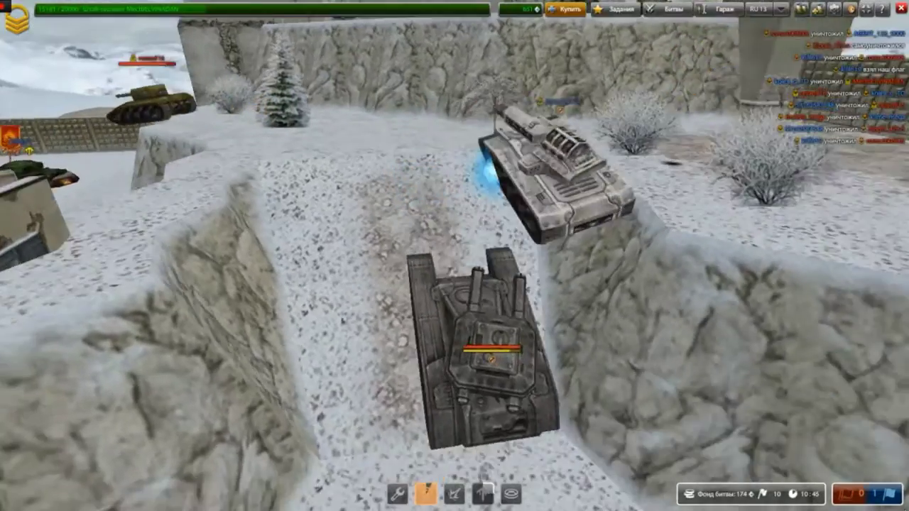
key(Right)
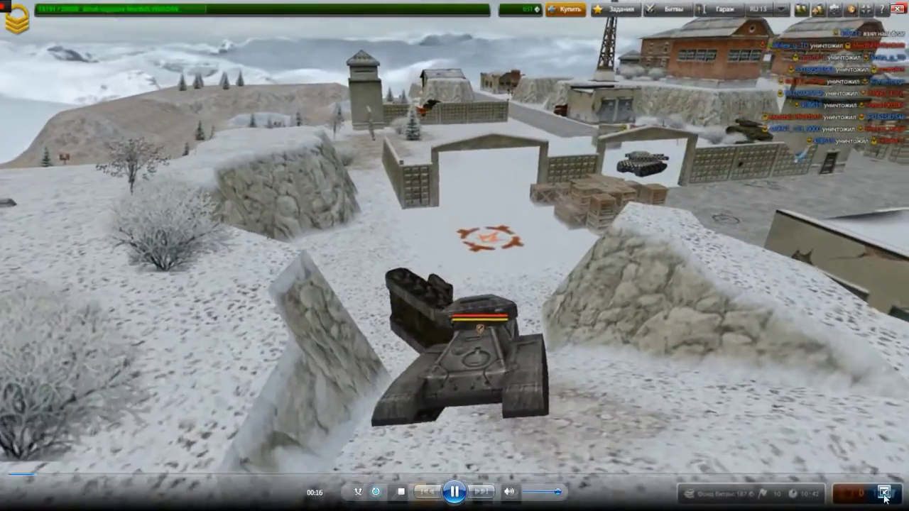
- Leave full-screen playback, maximise the player window and pause the video
click(884, 490)
click(518, 7)
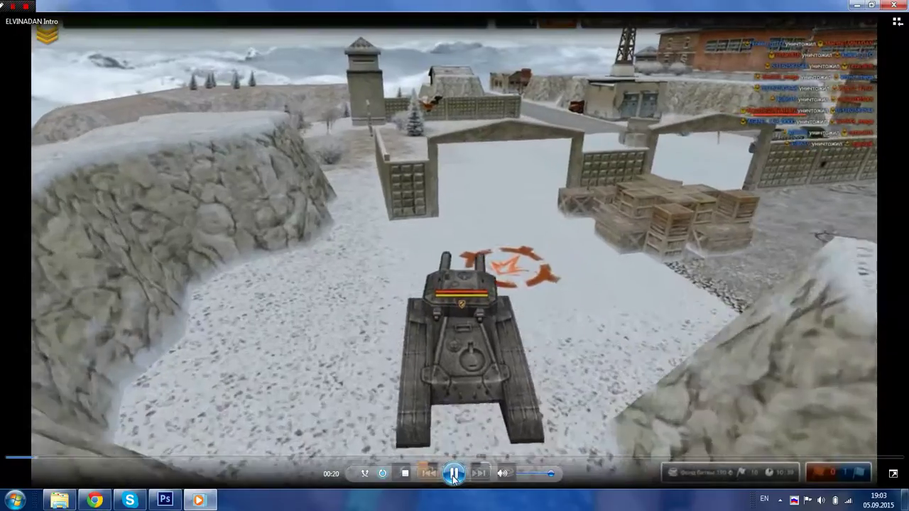
click(454, 474)
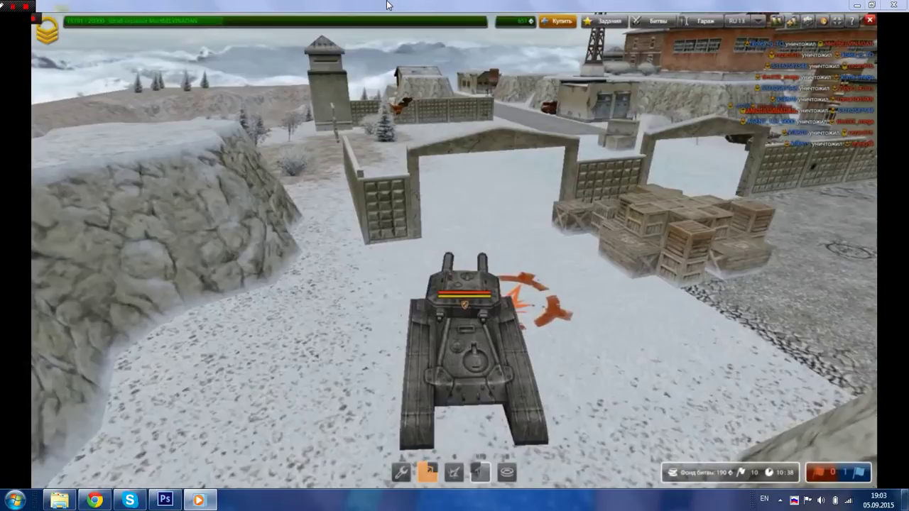
- Skip the video to about 12:35 and resume playback to review the outro
mouse_move(504, 277)
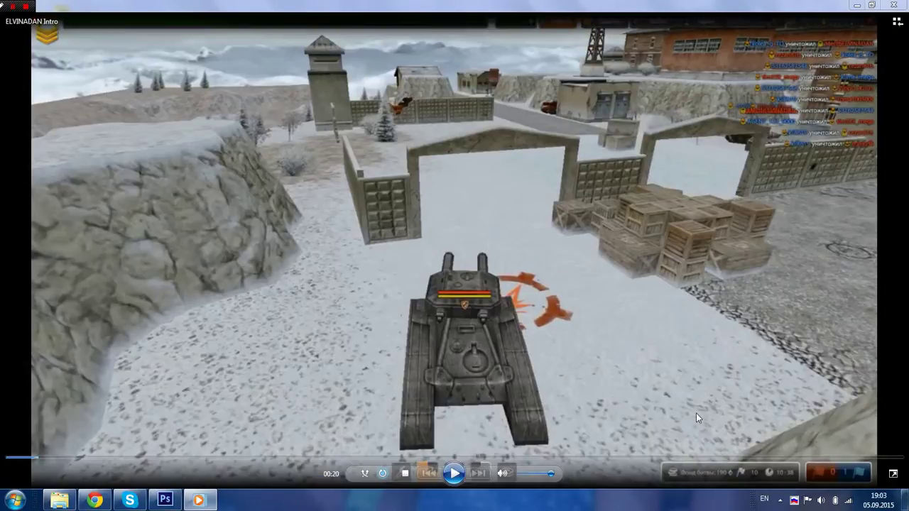
click(881, 458)
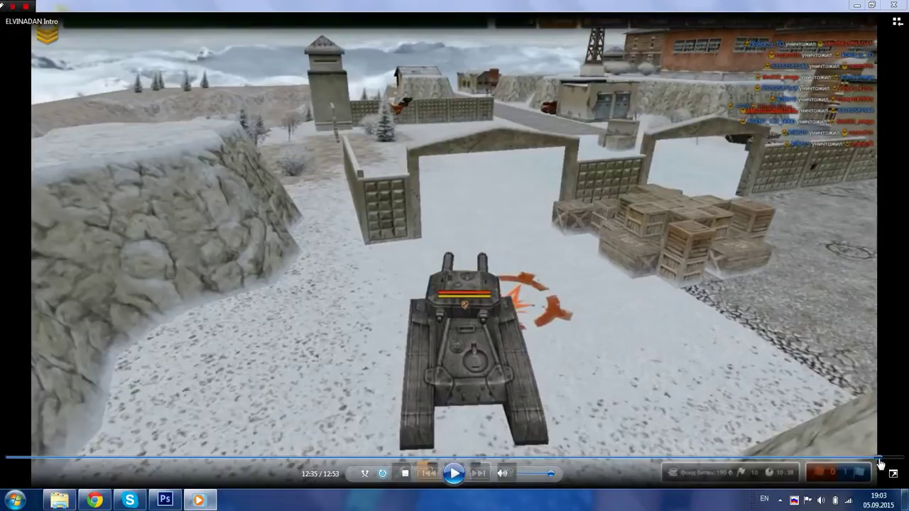
click(452, 474)
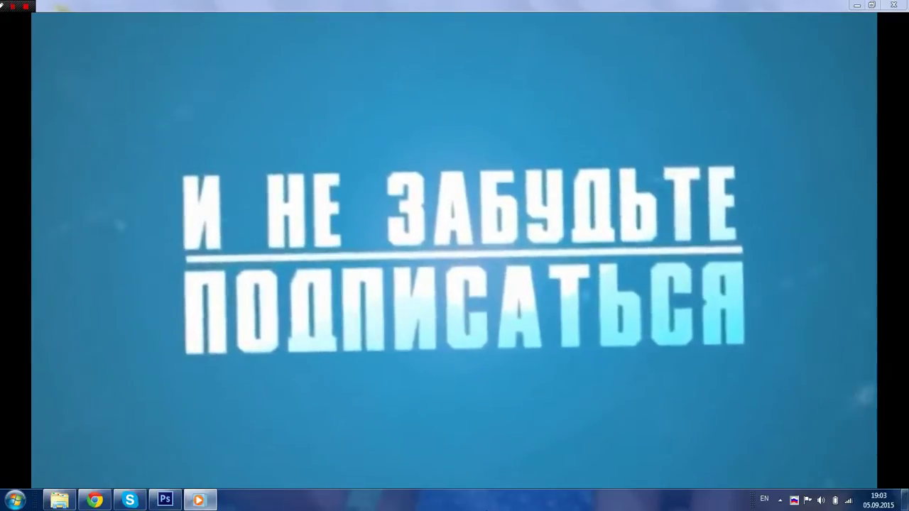
mouse_move(474, 475)
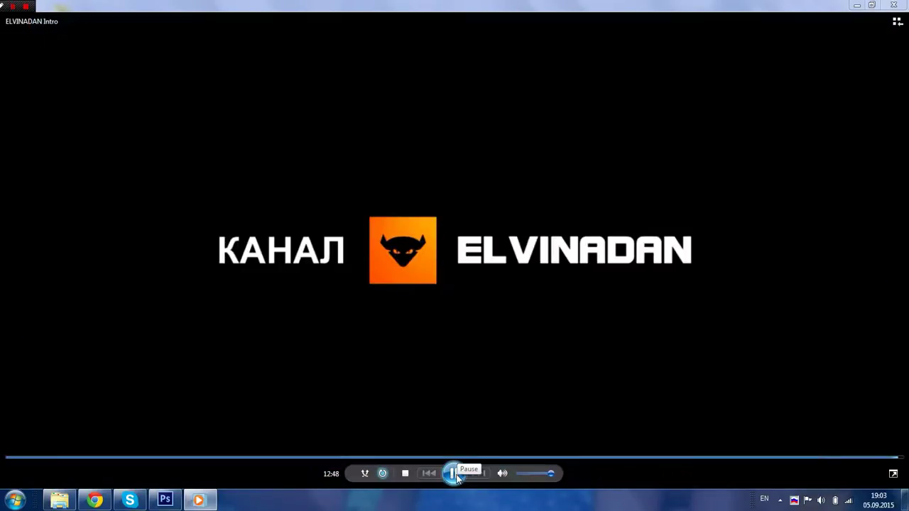
- Play the video's outro through to its end and close the player
click(454, 474)
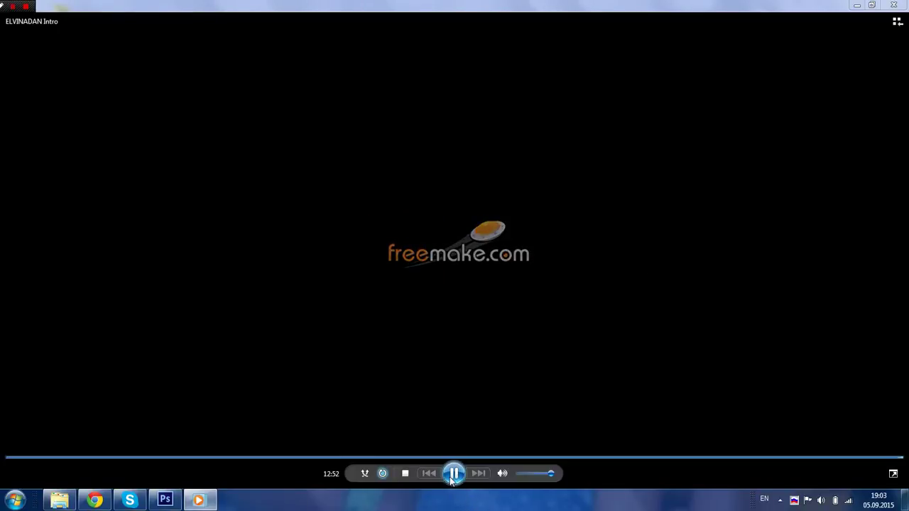
click(896, 6)
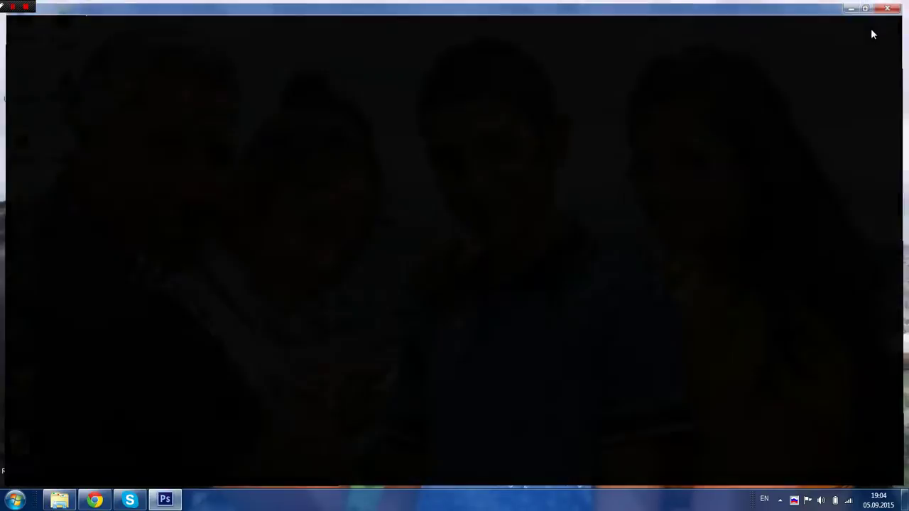
- Switch to Chrome and open the uploaded videos list of the ELVINADAN YouTube channel to examine its thumbnails
click(60, 501)
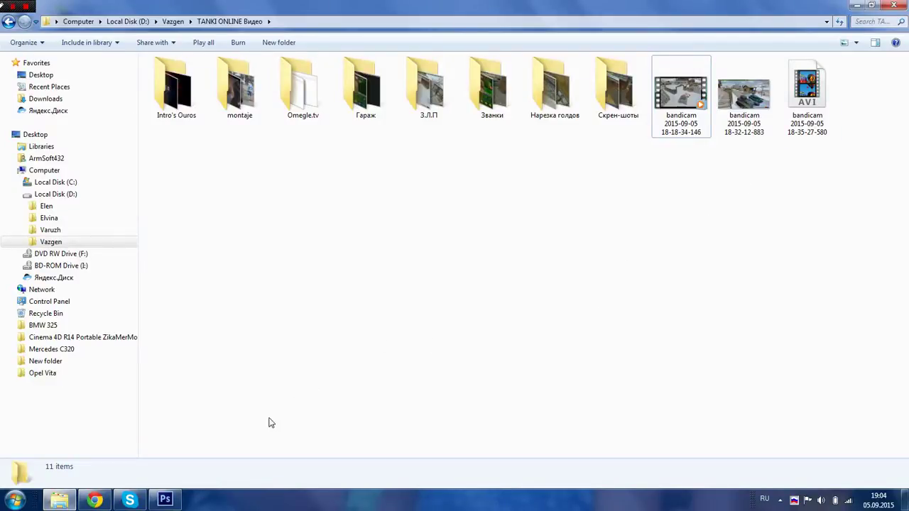
click(92, 501)
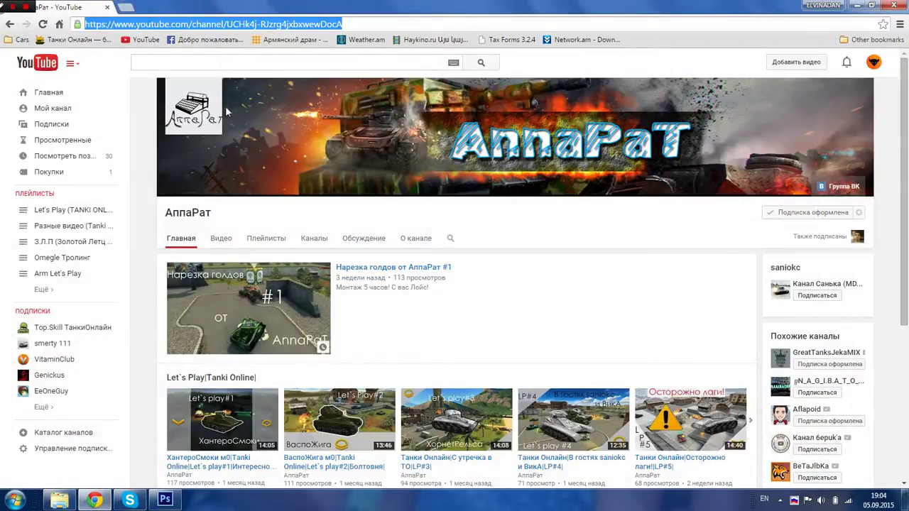
click(78, 108)
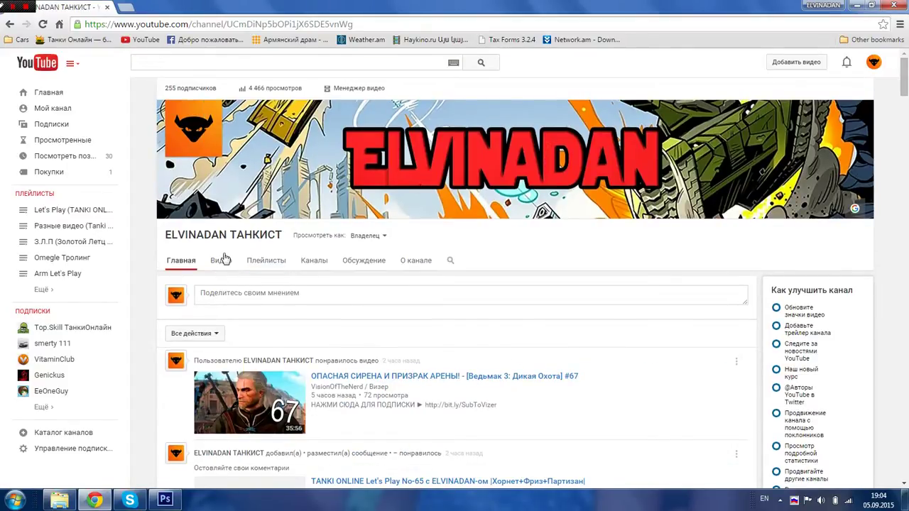
click(222, 259)
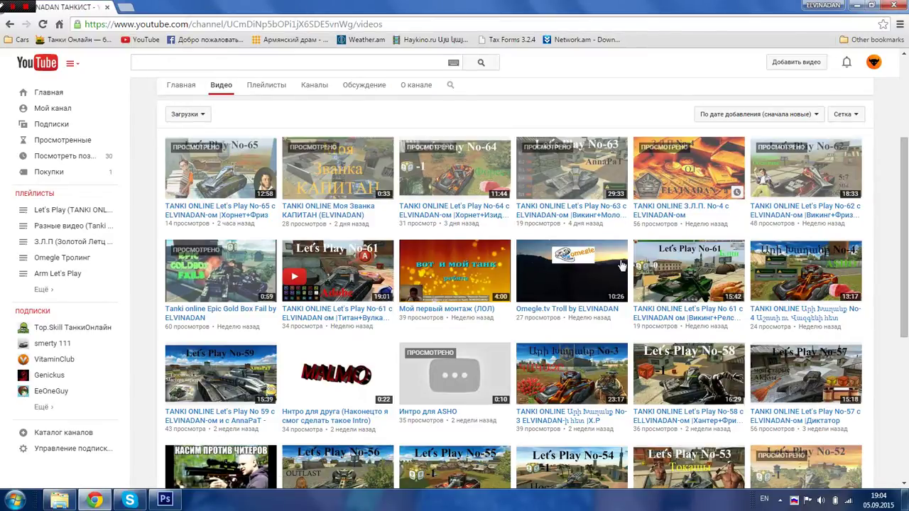
click(161, 501)
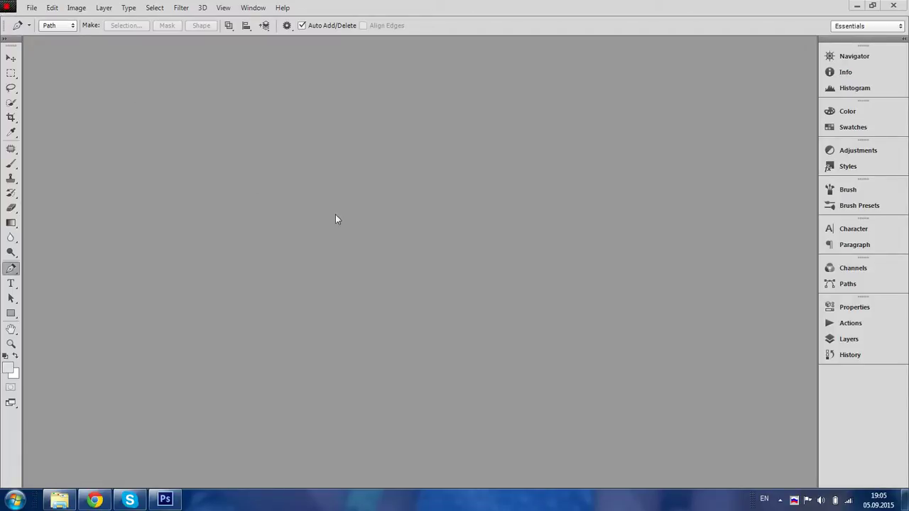
click(59, 501)
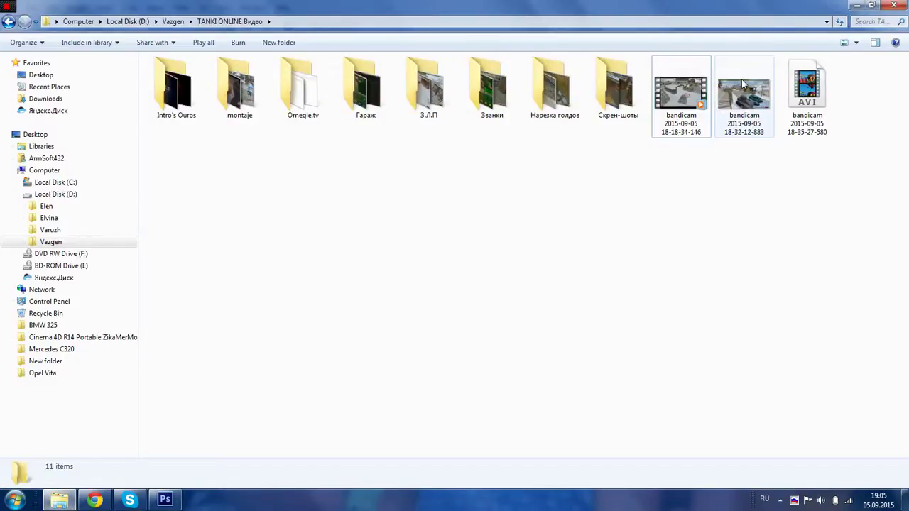
drag(748, 91, 267, 253)
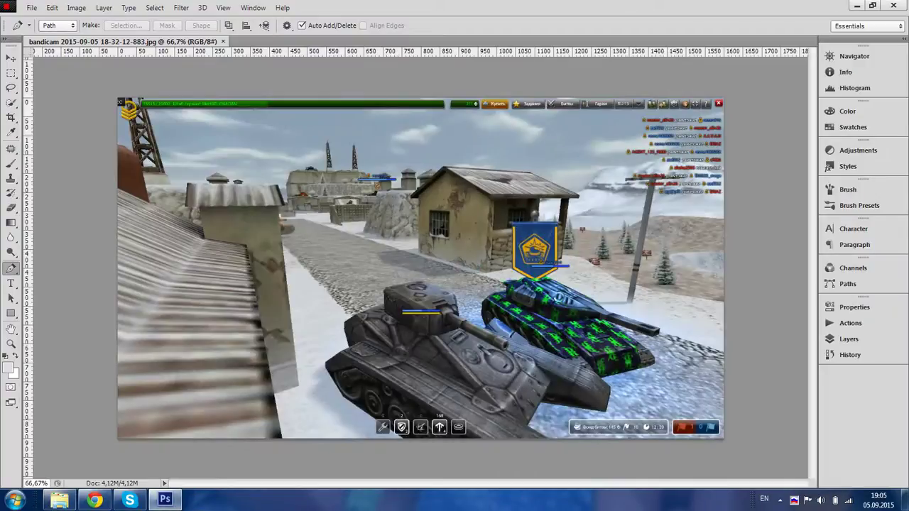
- Crop the screenshot tightly around the two tanks, cutting away the game interface along its edges
click(12, 119)
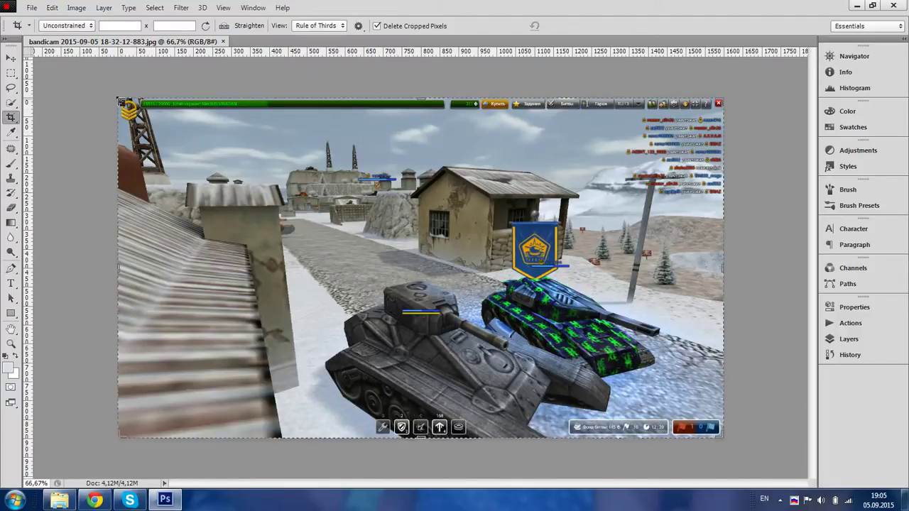
drag(120, 101, 177, 148)
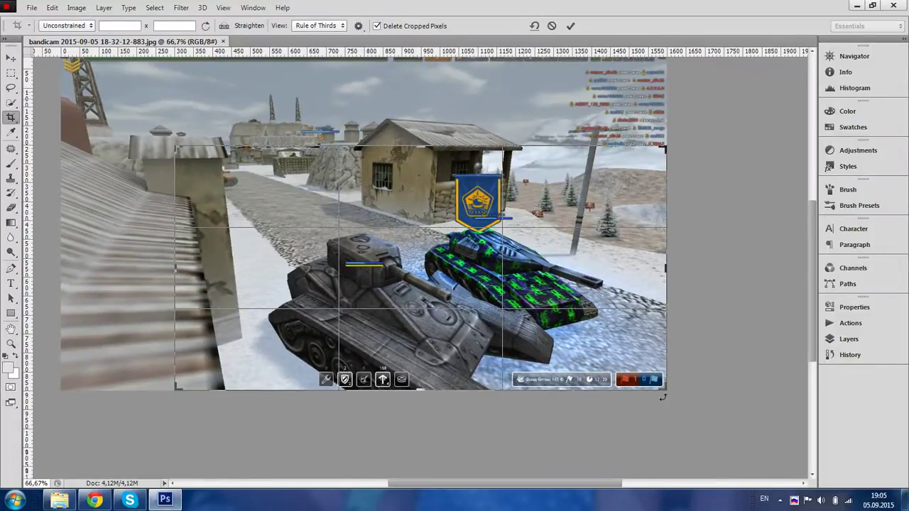
drag(664, 391, 631, 378)
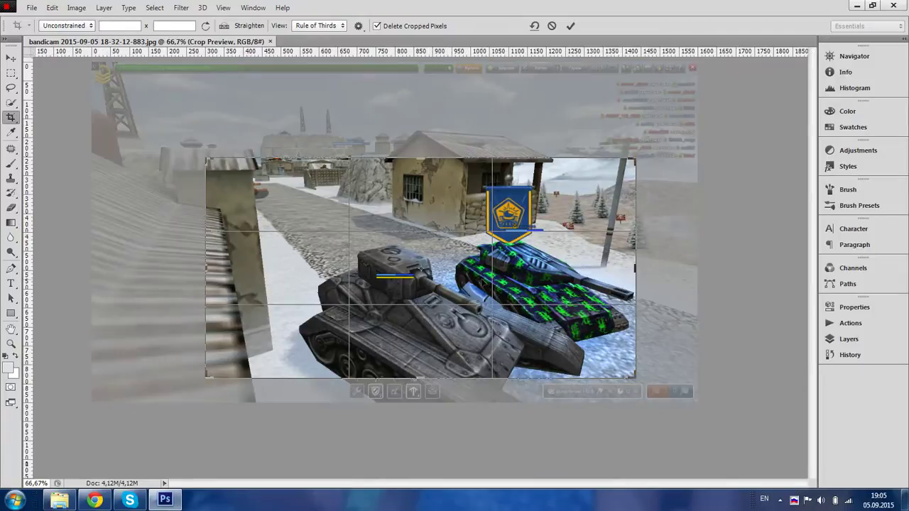
key(Return)
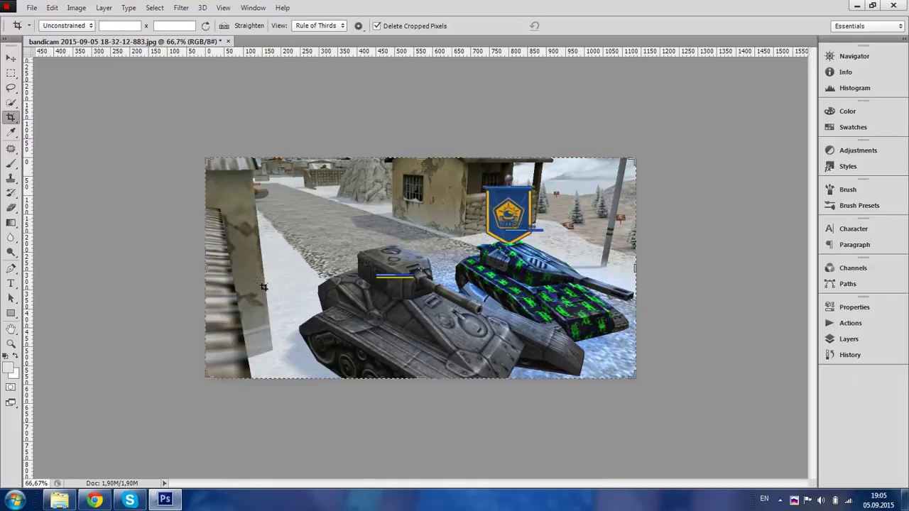
click(14, 58)
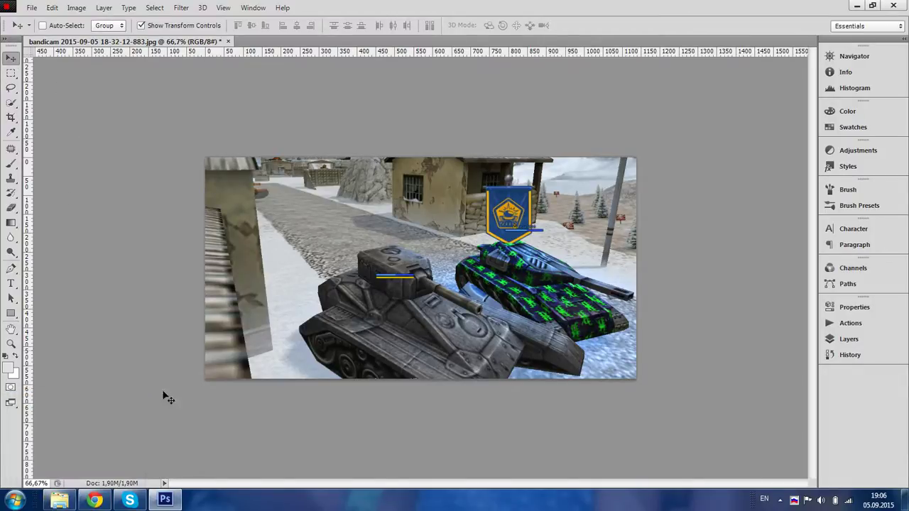
- Switch to Chrome and search Google Images for "мастера паркура танки онлайн 2015"
click(96, 500)
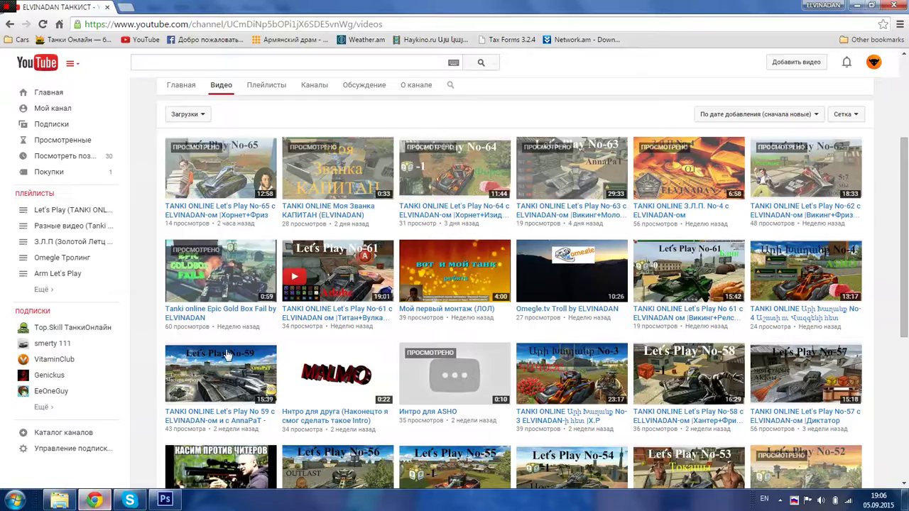
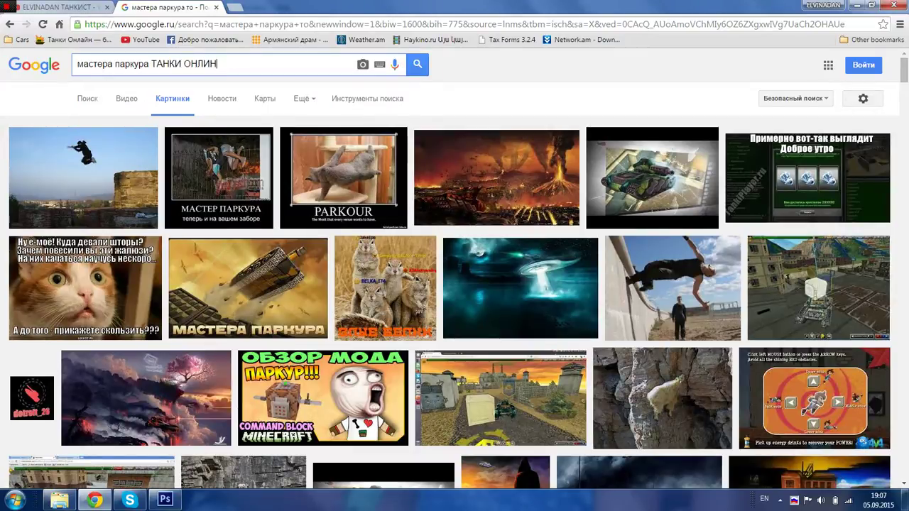
key(BackSpace)
key(BackSpace)
key(BackSpace)
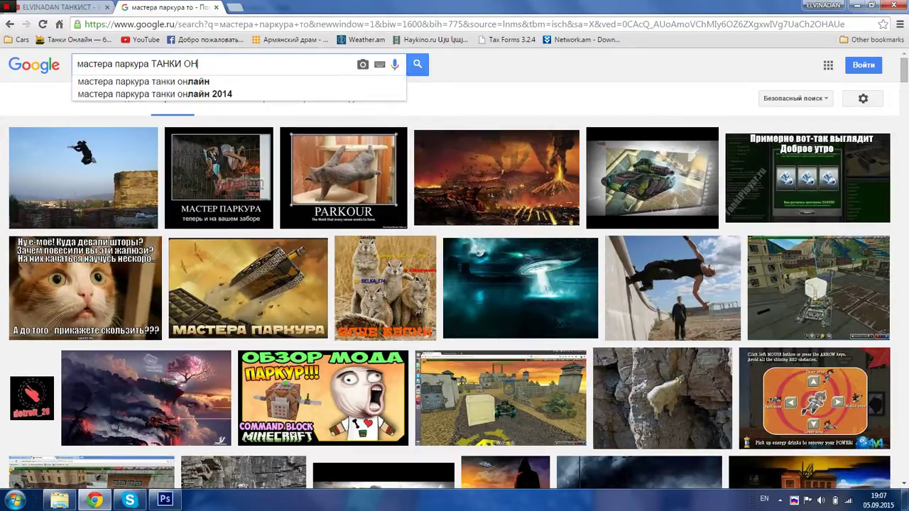
key(Down)
key(Return)
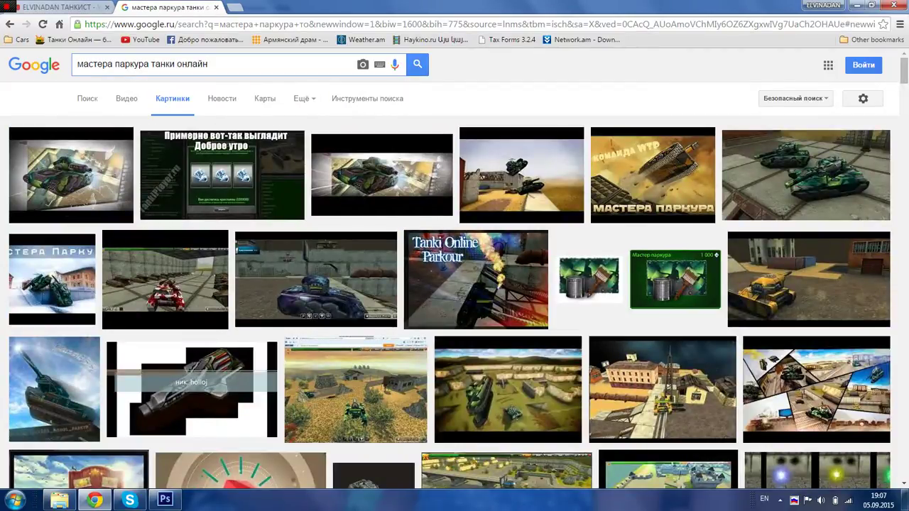
text(2015)
key(Return)
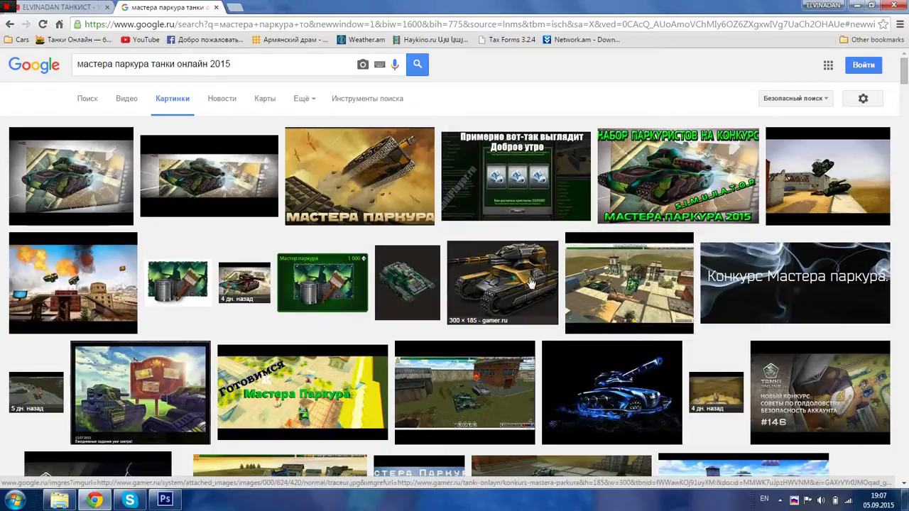
- Browse the image results and save the first one, the green tank picture, into the TANKI ONLINE Видео folder
scroll(409, 284, down, 2)
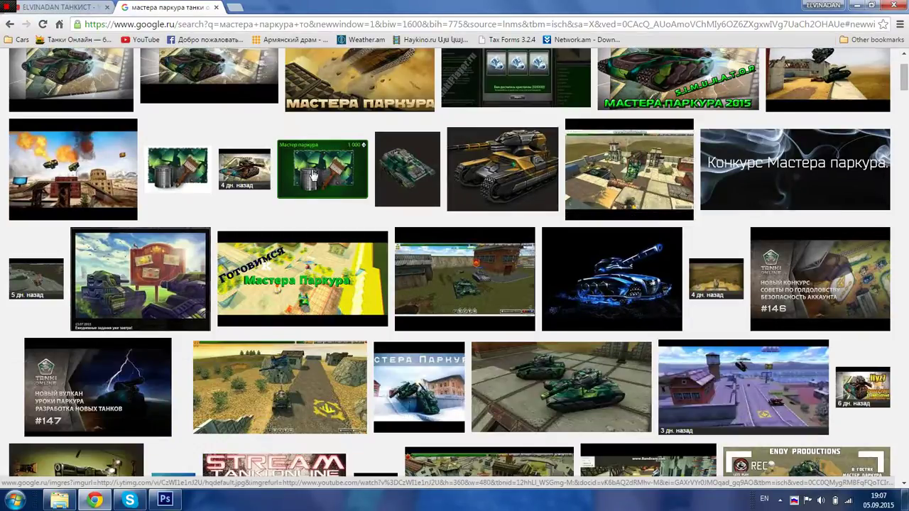
scroll(509, 303, down, 2)
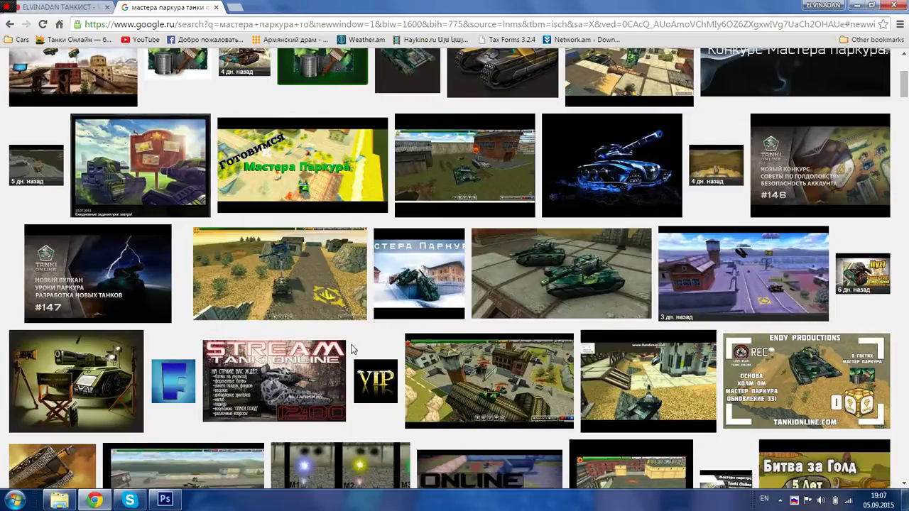
scroll(613, 326, down, 5)
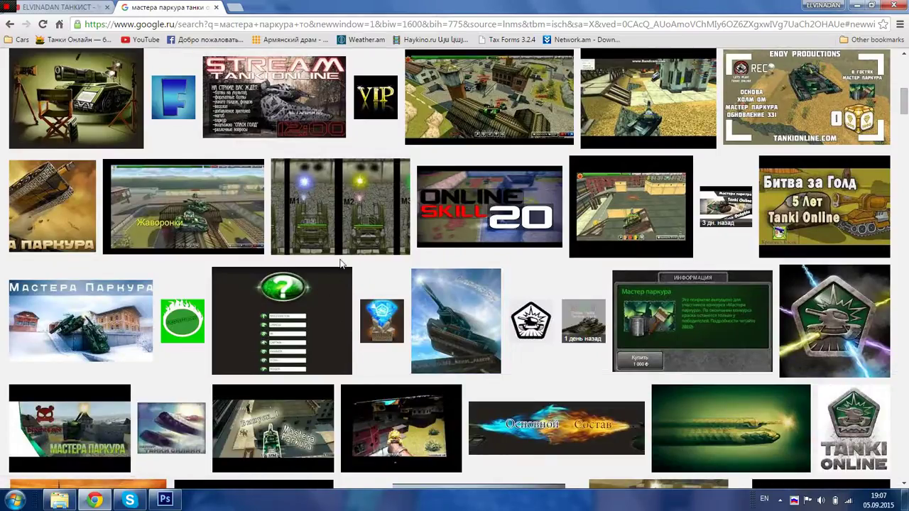
scroll(340, 264, down, 5)
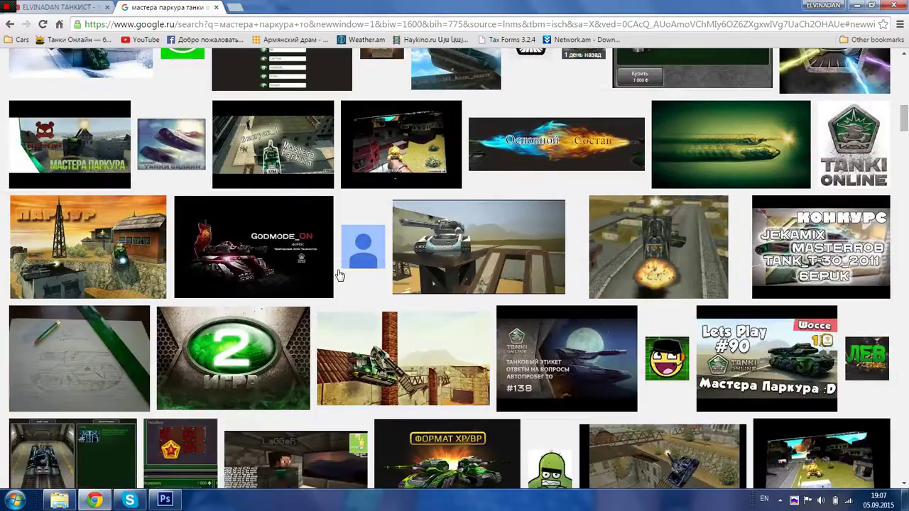
scroll(340, 275, up, 15)
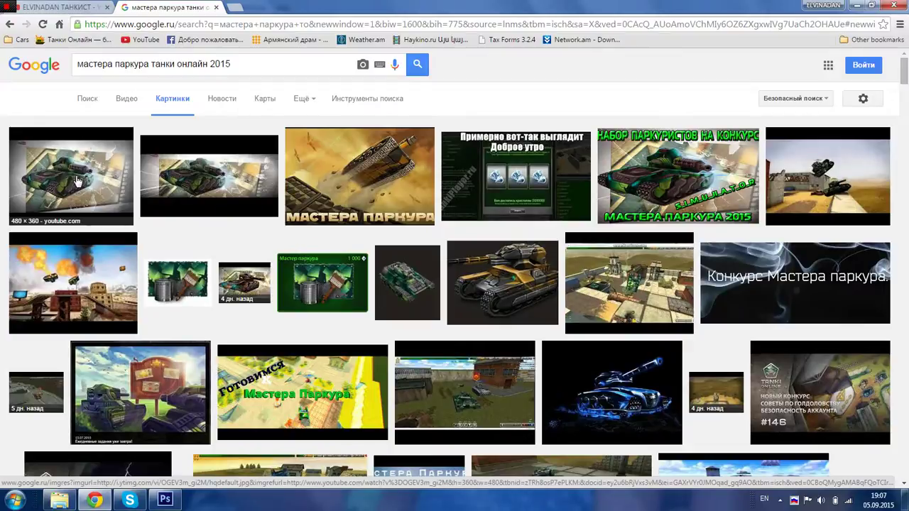
drag(78, 181, 314, 43)
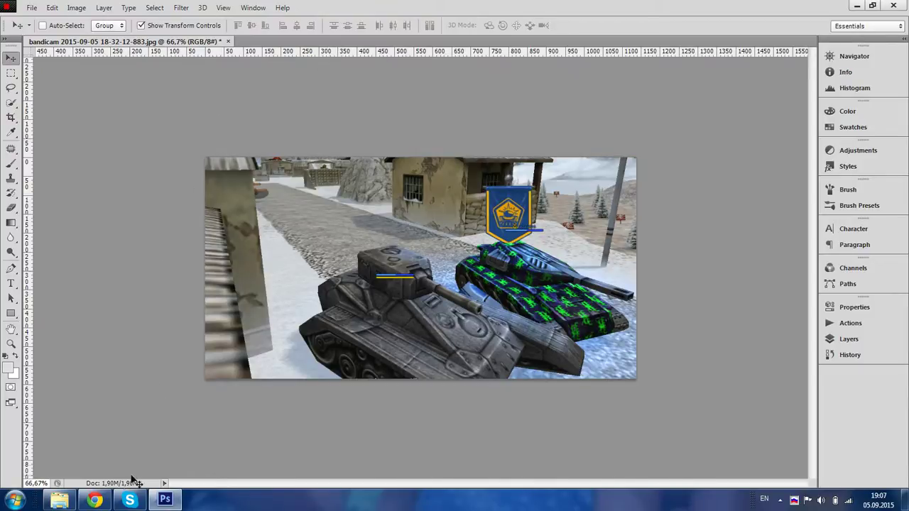
mouse_move(66, 503)
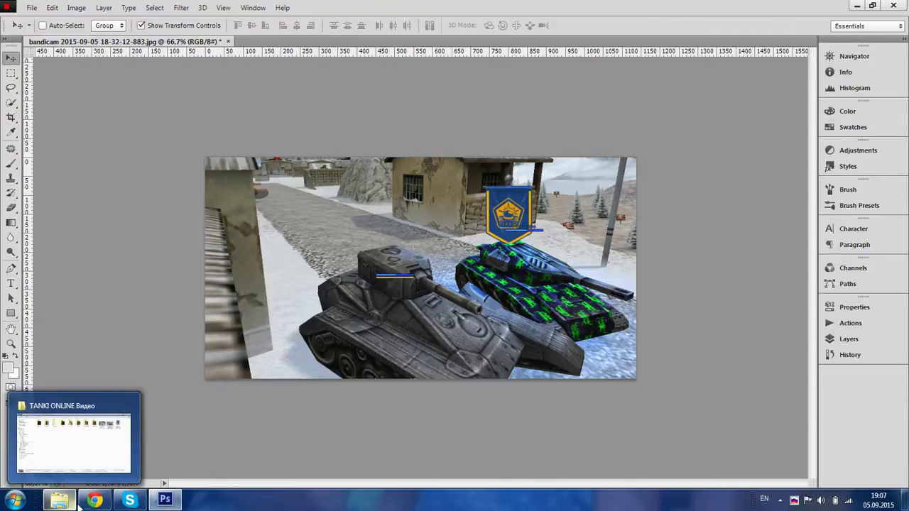
click(95, 501)
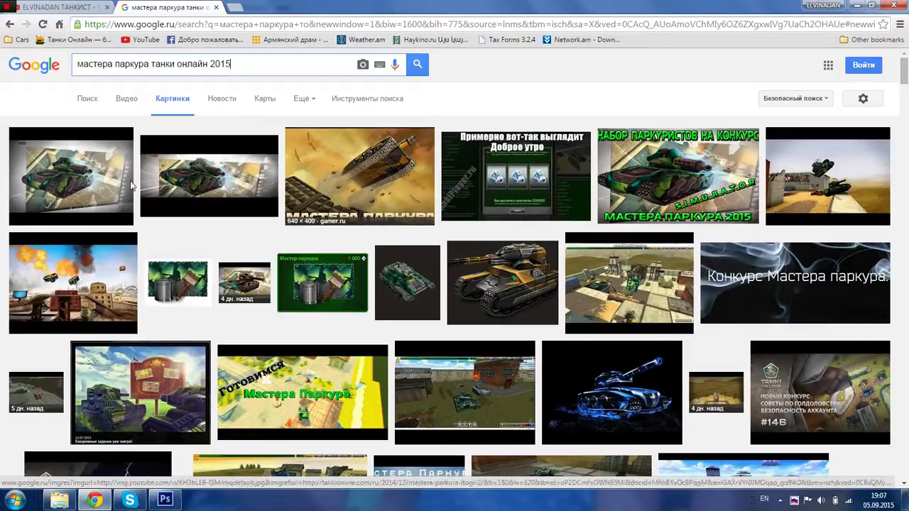
drag(100, 162, 318, 323)
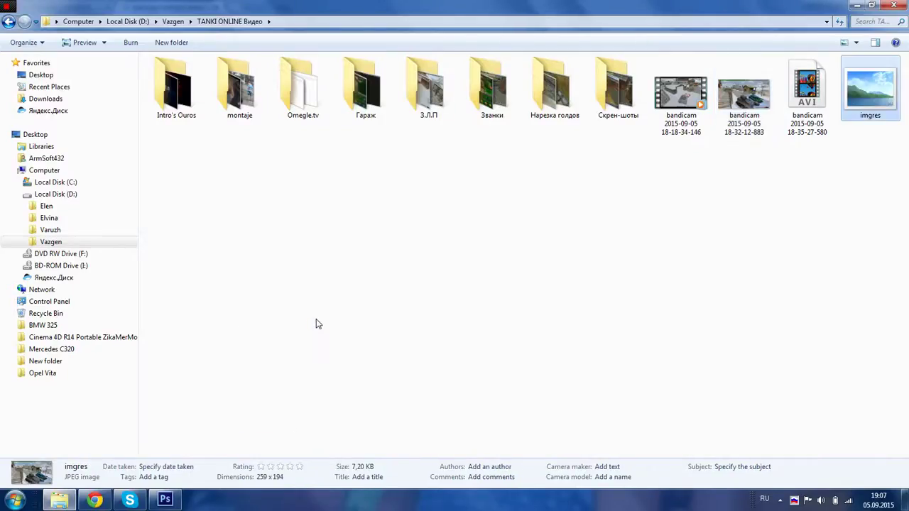
- Open imgres as a separate Photoshop document and crop off the black bars above and below the tank picture
drag(881, 78, 334, 221)
drag(314, 144, 306, 43)
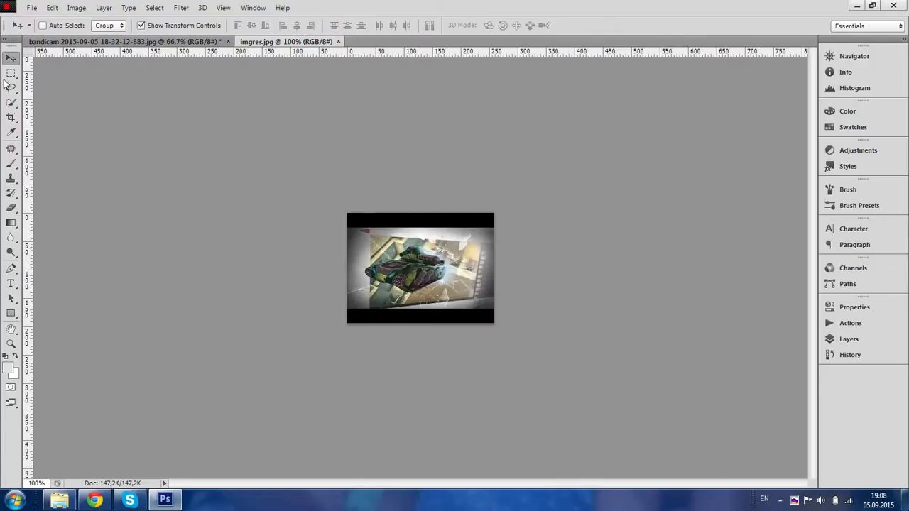
click(10, 118)
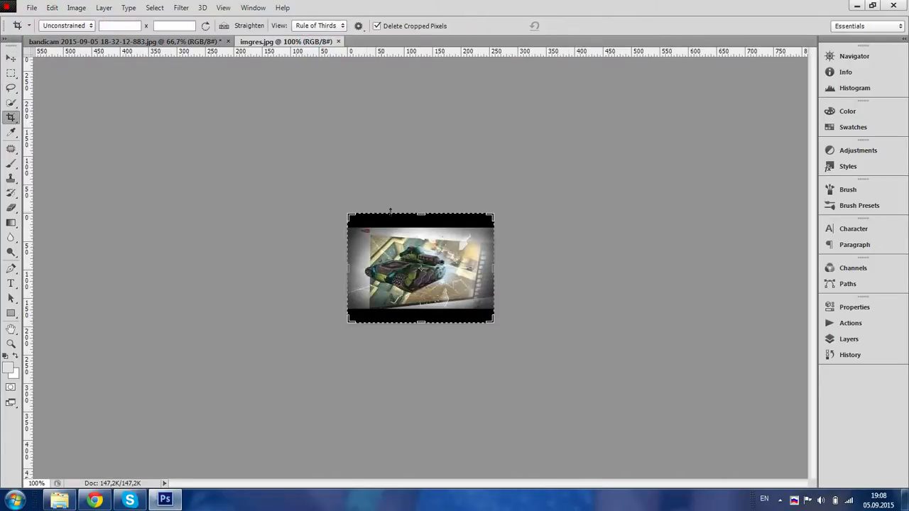
drag(420, 212, 424, 222)
drag(424, 311, 427, 305)
click(9, 73)
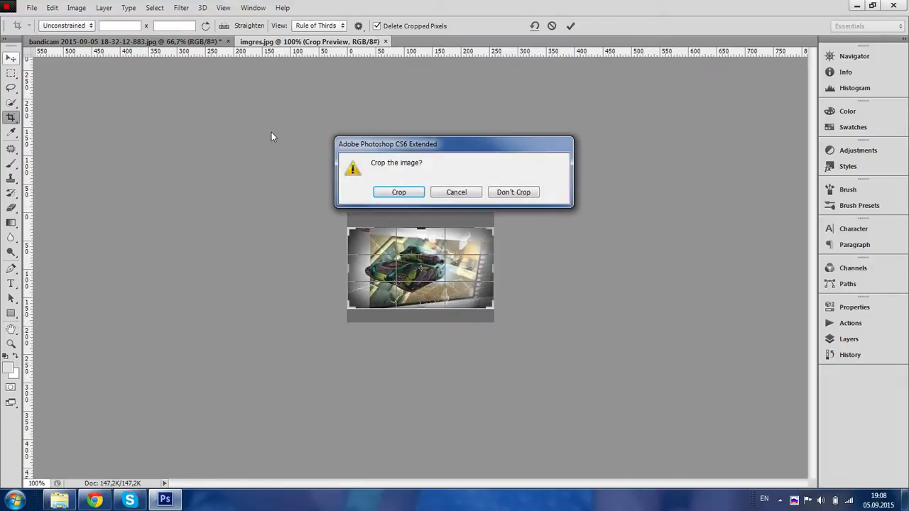
click(399, 193)
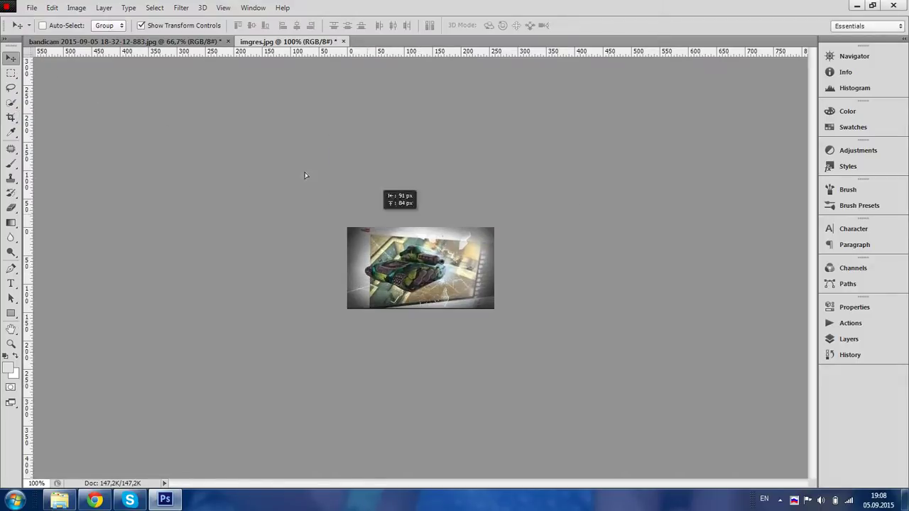
- Place the cropped tank picture in the screenshot's lower-left corner and enlarge it to about 124% wide and 128% high
drag(198, 44, 268, 353)
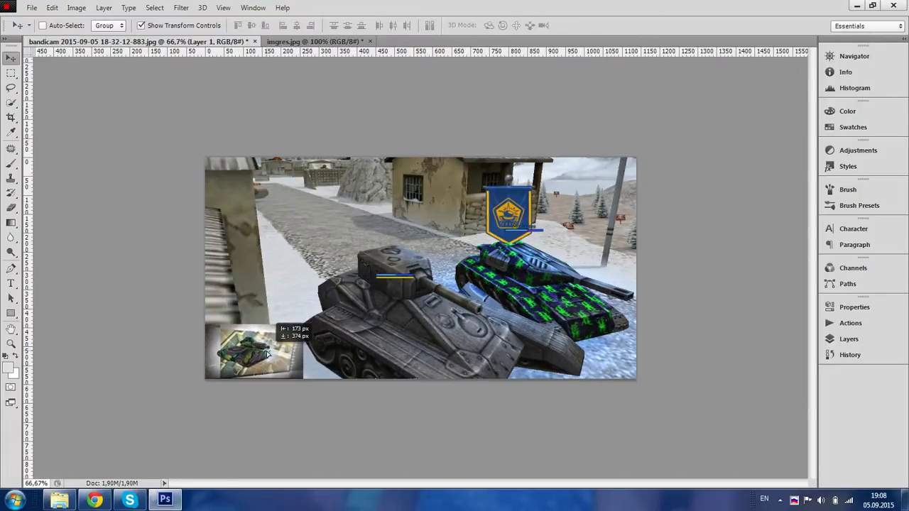
drag(304, 324, 325, 310)
click(11, 57)
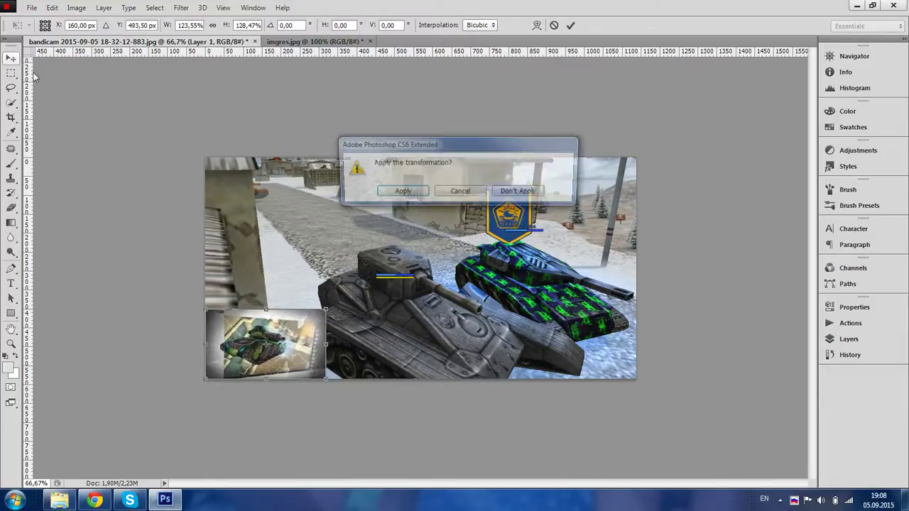
click(407, 195)
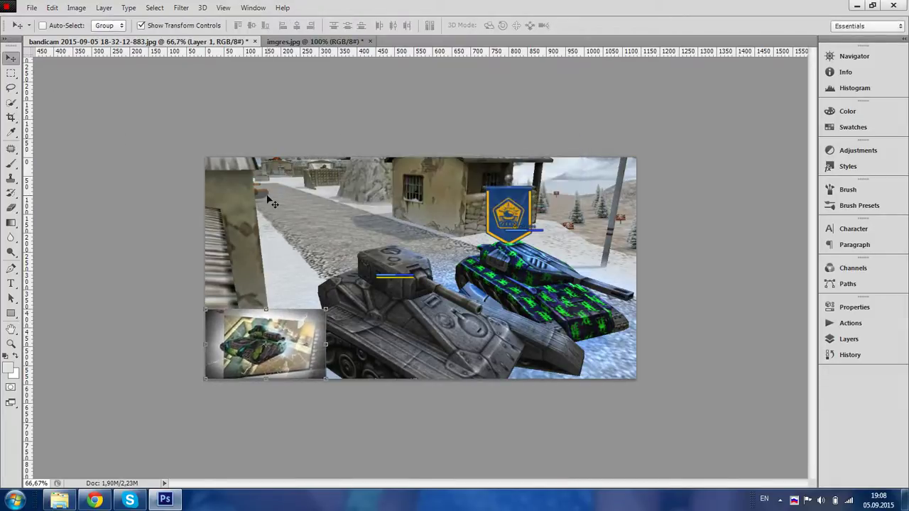
- Switch to Chrome and search Google Images for "токийский гуль"
click(94, 501)
drag(231, 63, 29, 98)
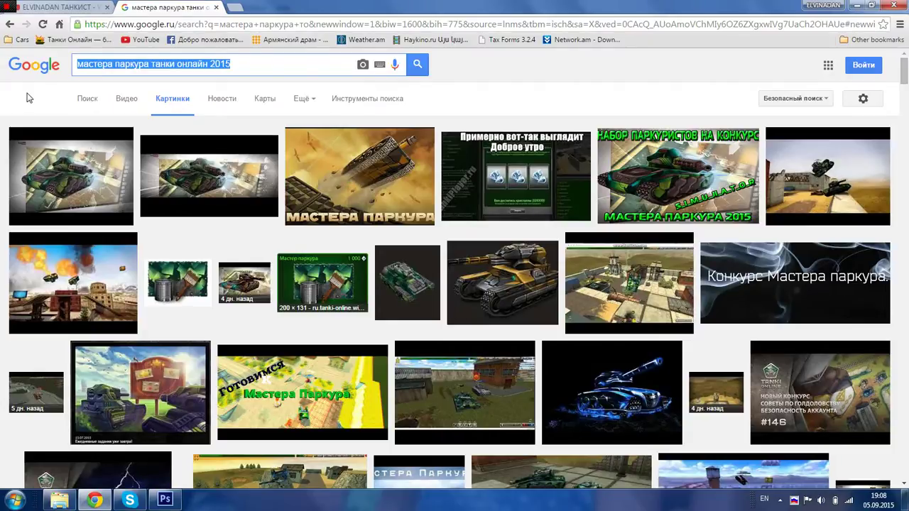
text(токи)
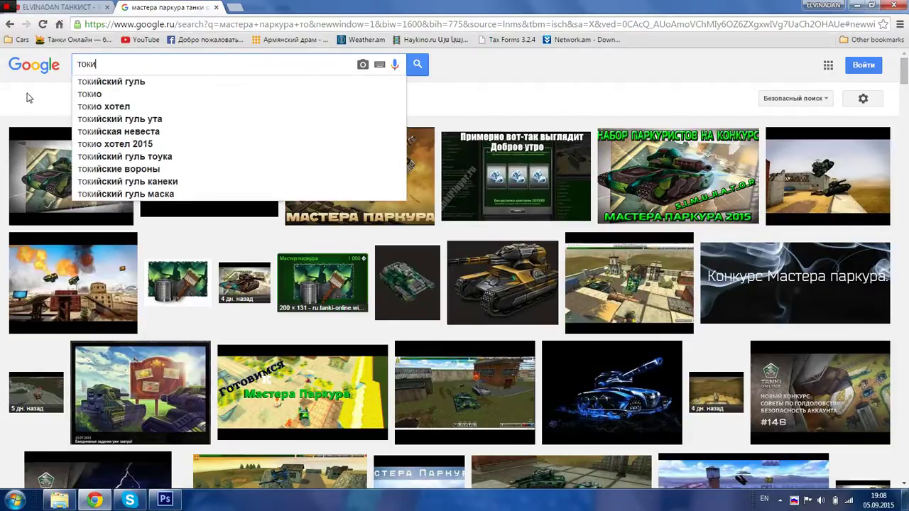
text(й)
key(Down)
key(Return)
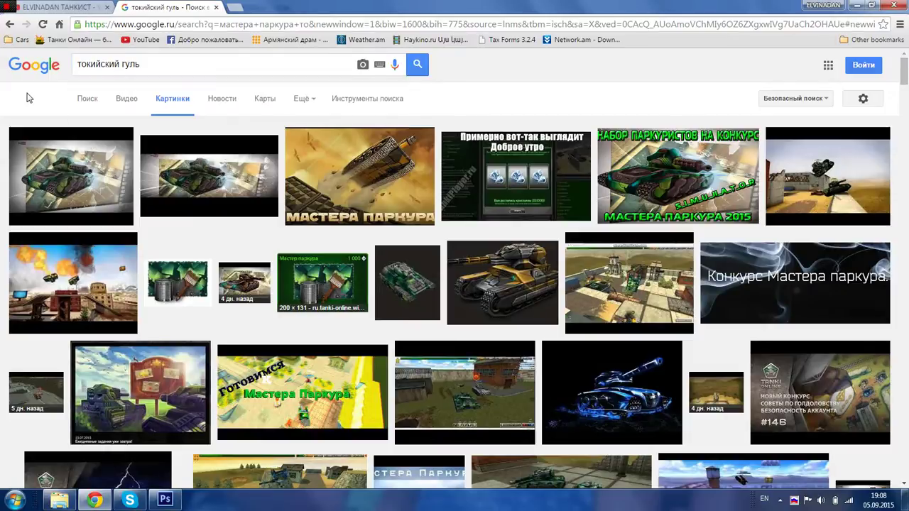
- Look through the Tokyo Ghoul image results for a character picture suitable for the thumbnail
scroll(483, 285, down, 1)
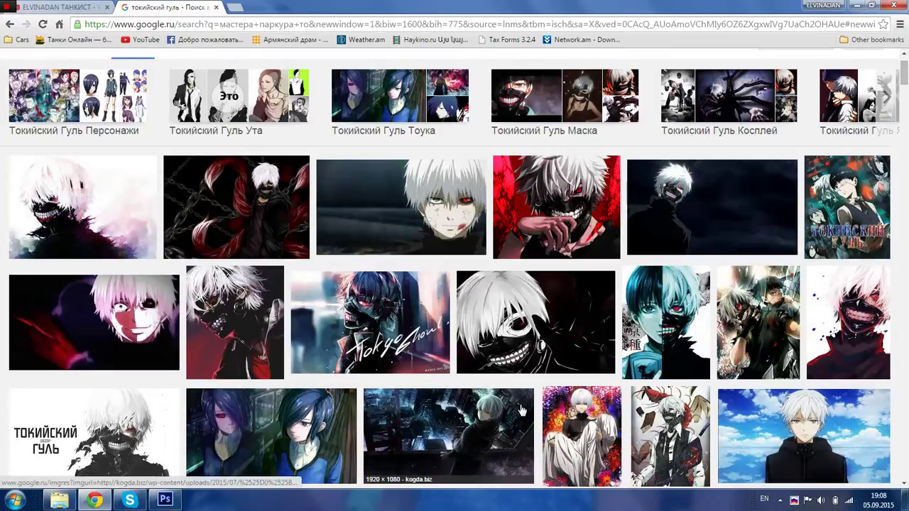
scroll(523, 411, up, 1)
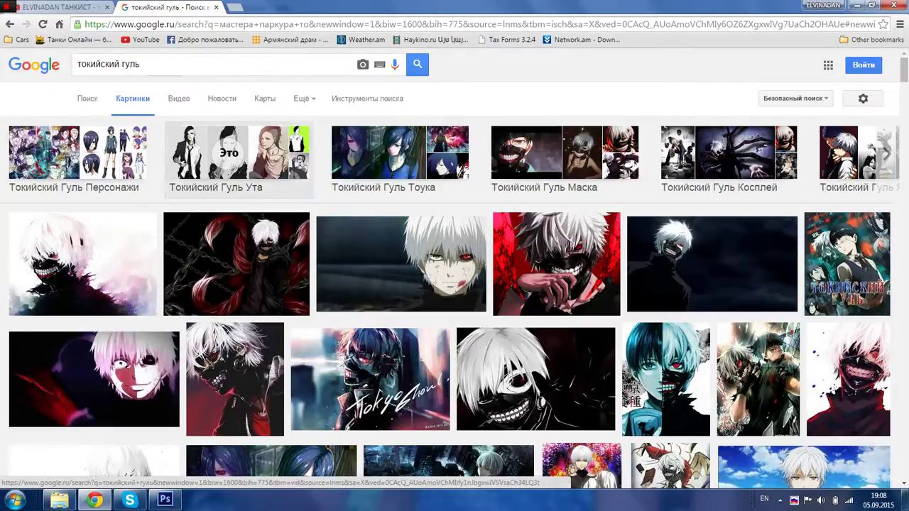
scroll(538, 315, down, 1)
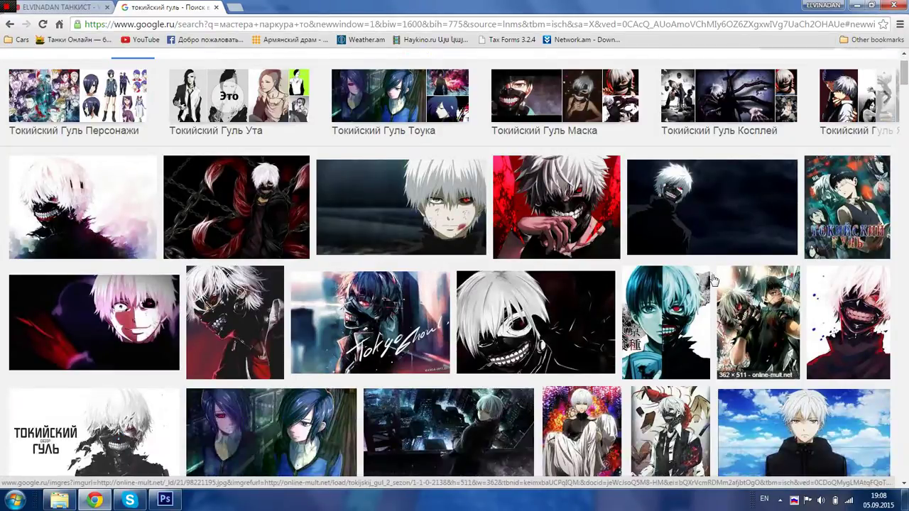
scroll(678, 299, down, 3)
scroll(679, 302, down, 1)
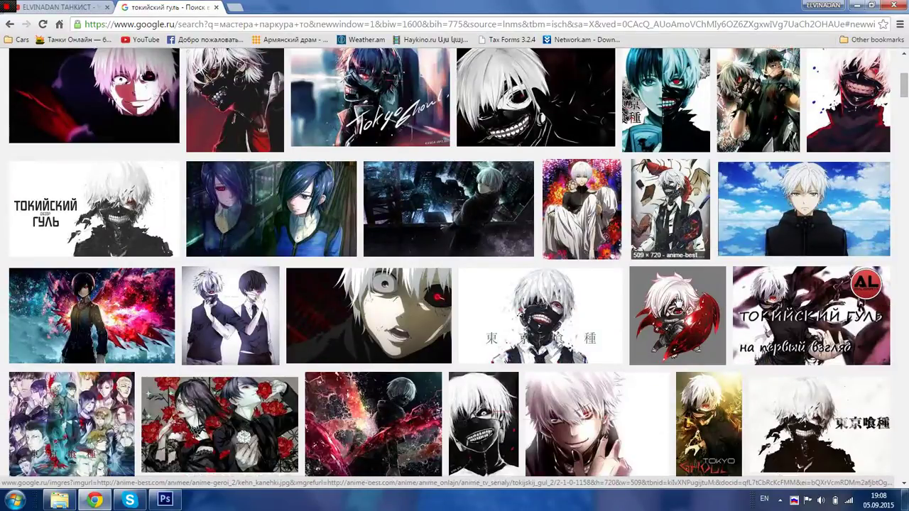
scroll(554, 348, down, 3)
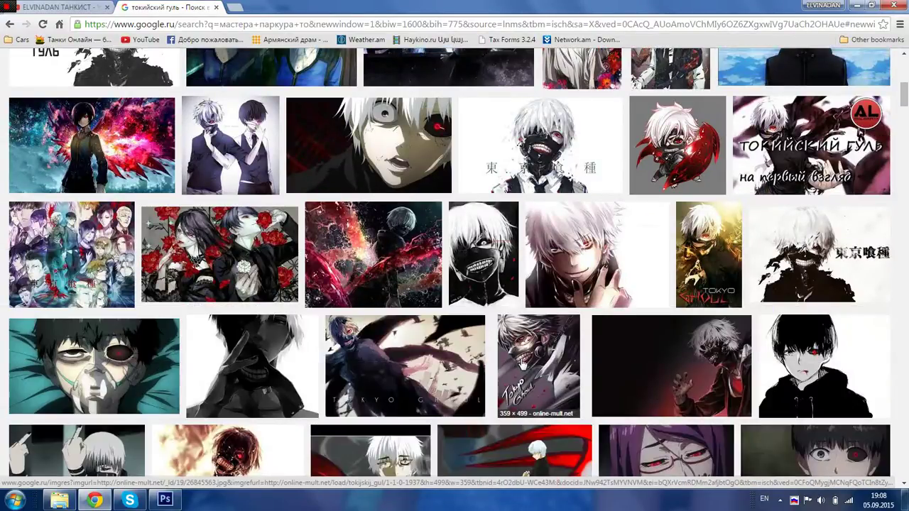
scroll(524, 364, down, 1)
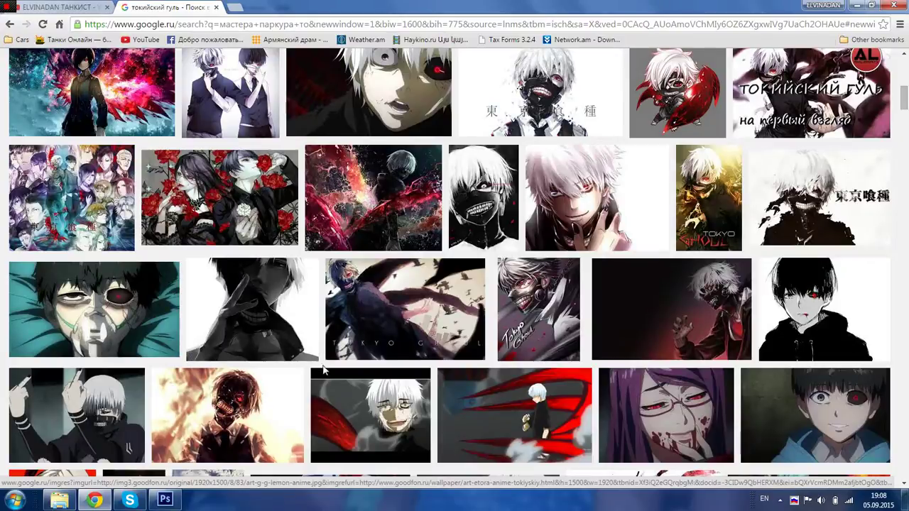
scroll(330, 375, down, 1)
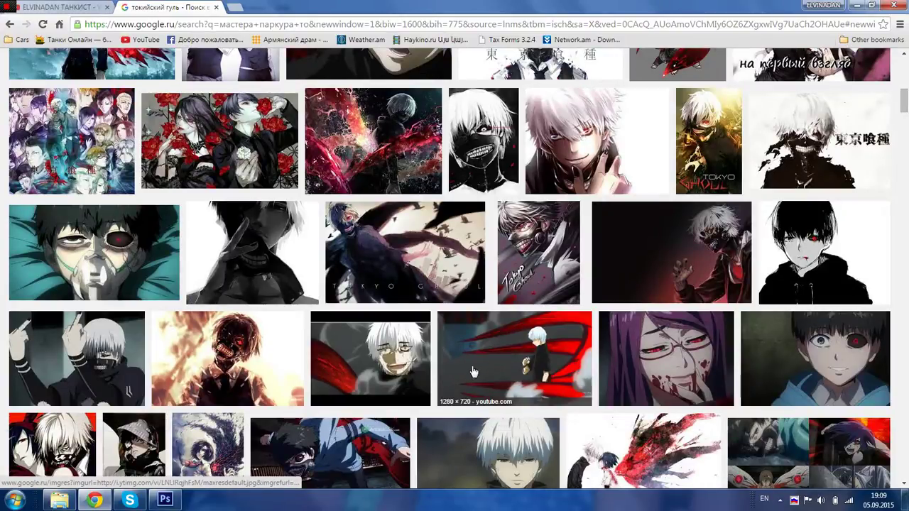
scroll(482, 383, down, 3)
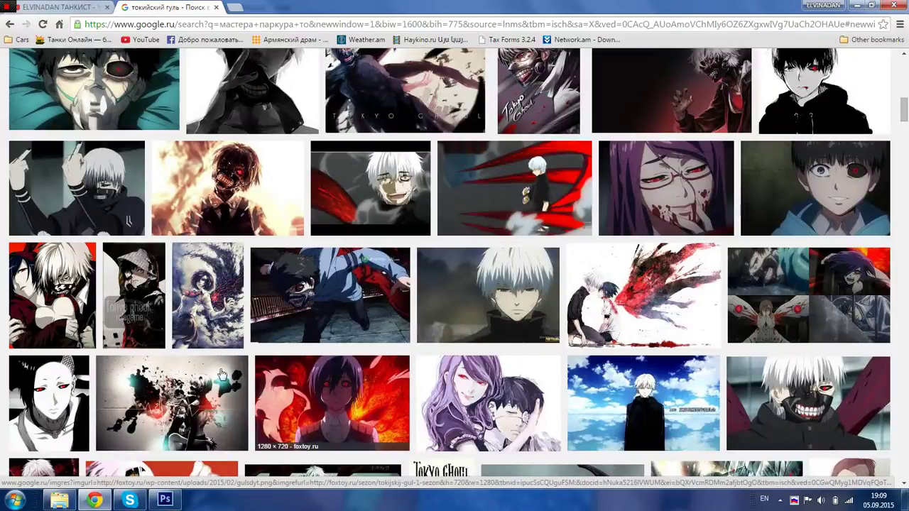
scroll(241, 371, down, 5)
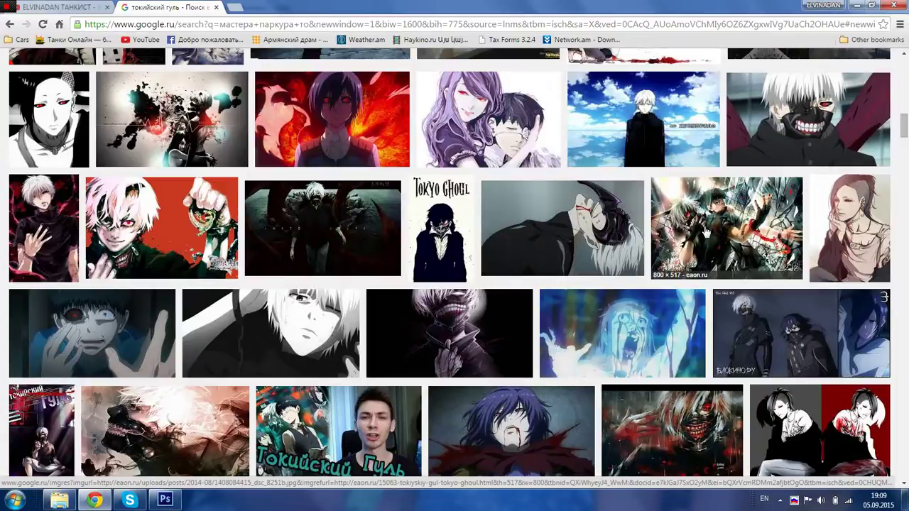
scroll(700, 231, up, 2)
scroll(700, 231, up, 4)
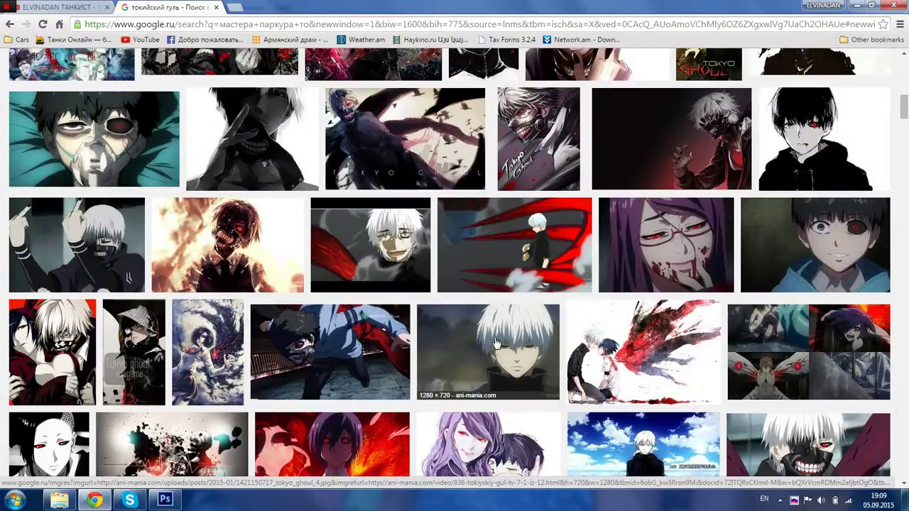
scroll(468, 336, up, 4)
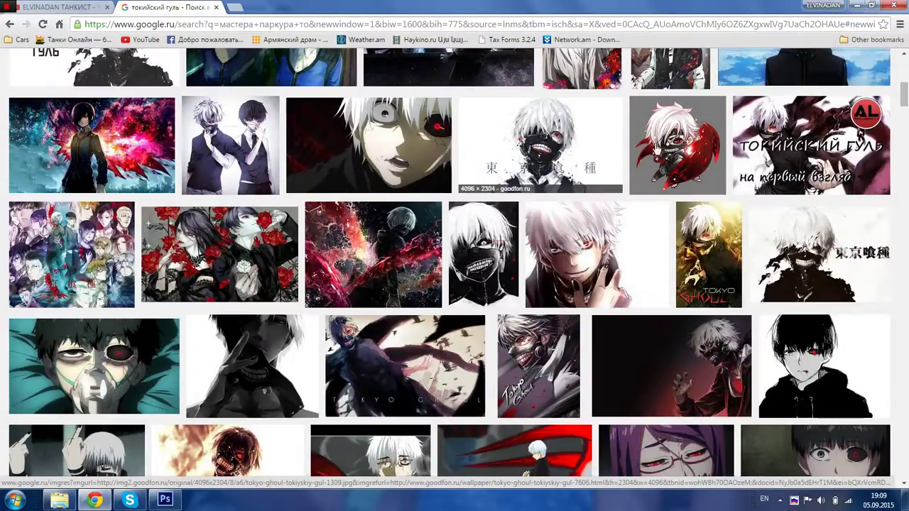
scroll(707, 188, up, 1)
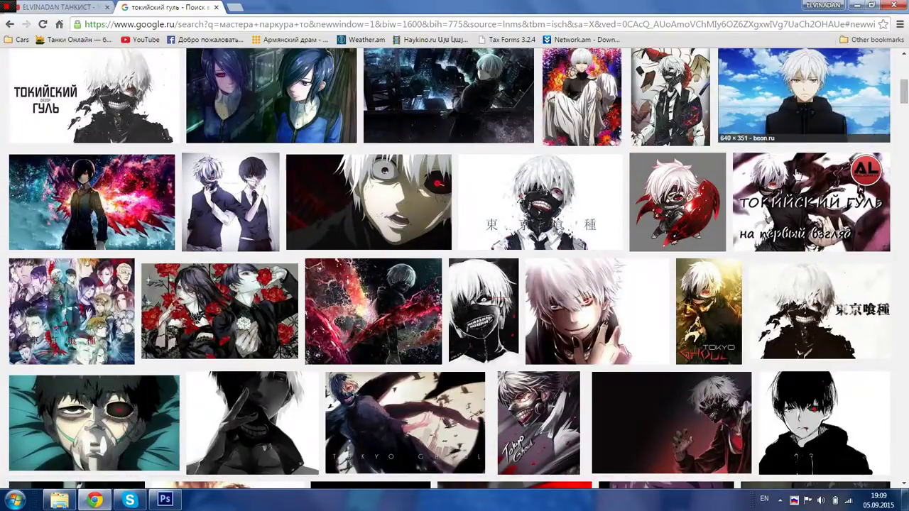
scroll(367, 204, up, 1)
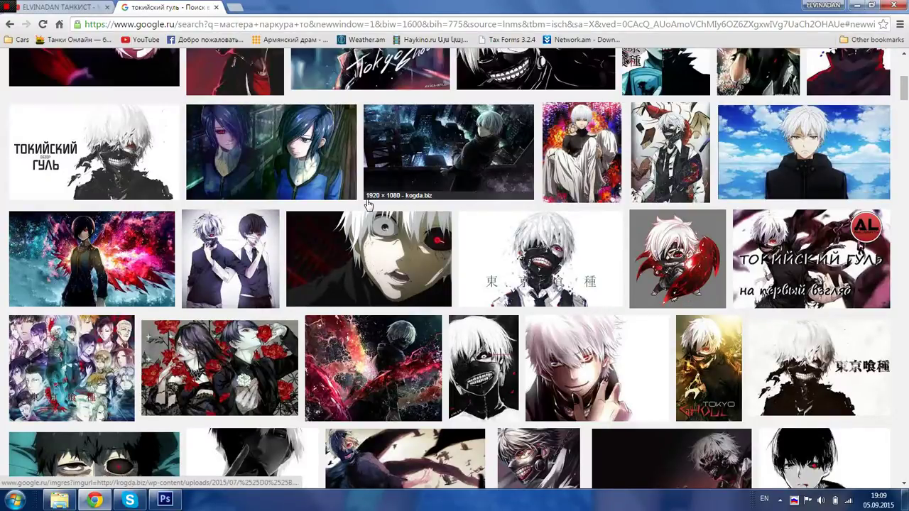
scroll(367, 204, up, 1)
scroll(298, 203, up, 2)
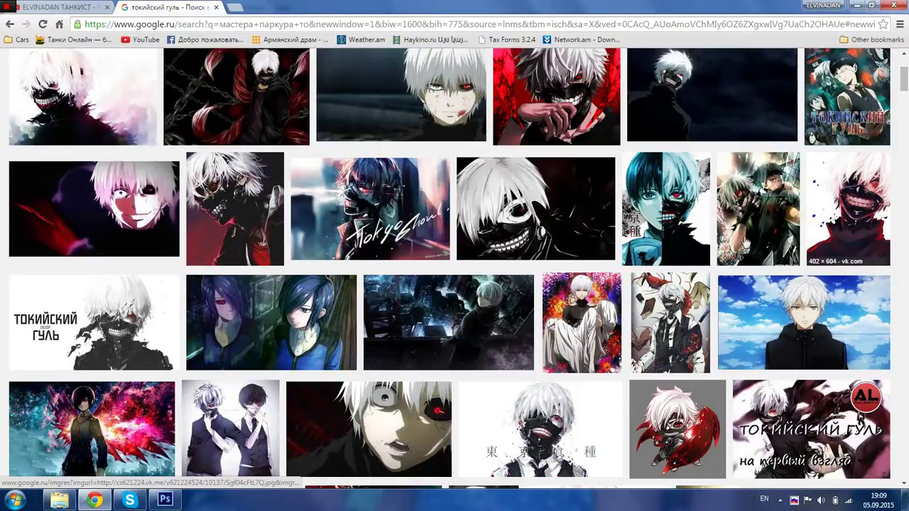
scroll(517, 201, up, 1)
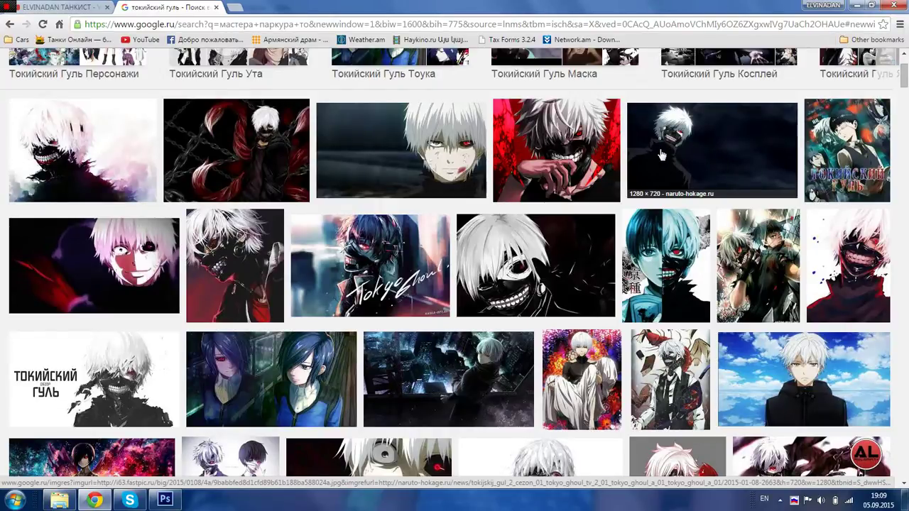
- Save the dark wide picture of the masked white-haired character over imgres in the TANKI ONLINE Видео folder and update the open imgres document in Photoshop
drag(660, 151, 266, 319)
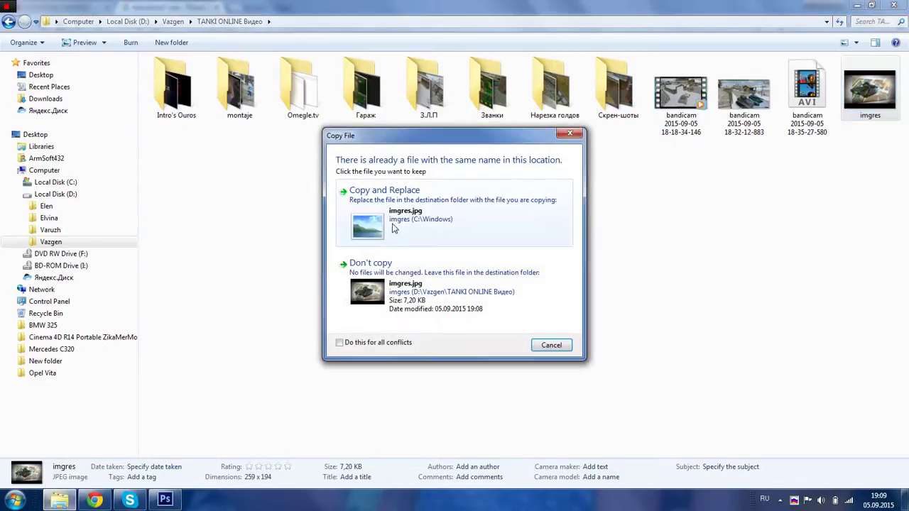
click(468, 220)
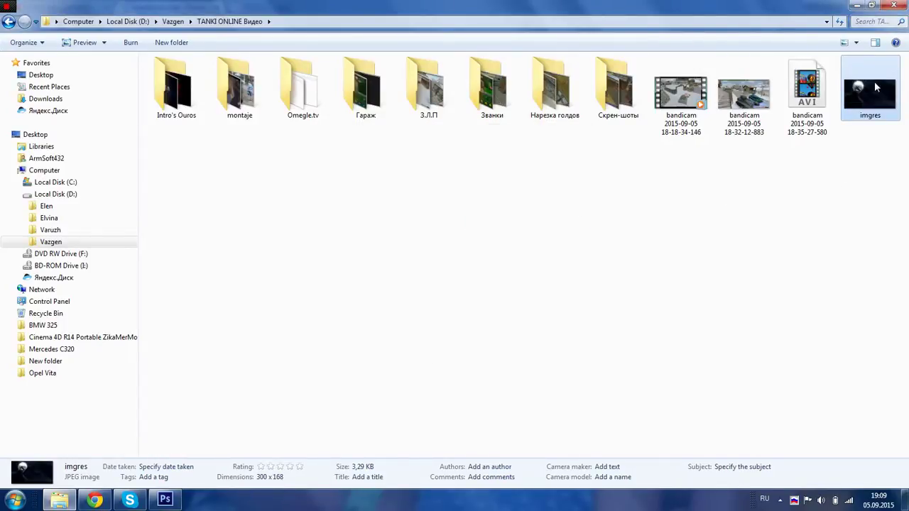
drag(864, 123, 440, 46)
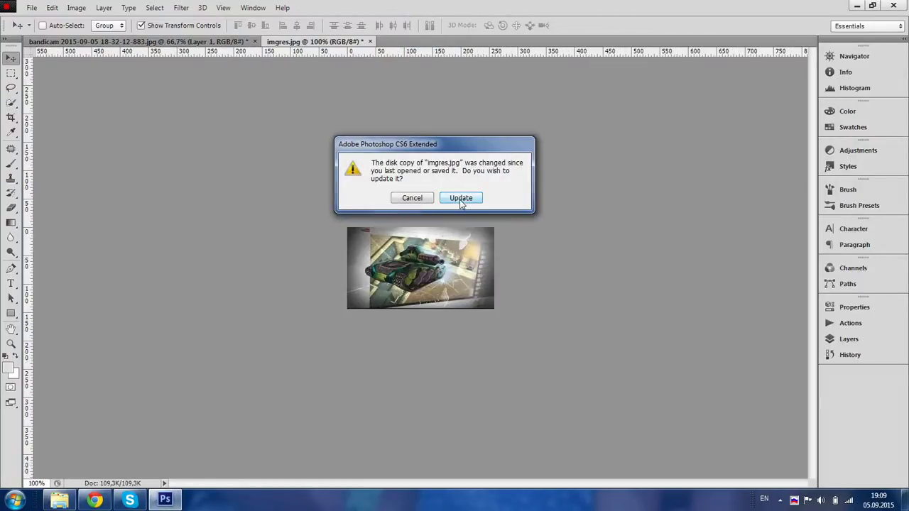
click(460, 200)
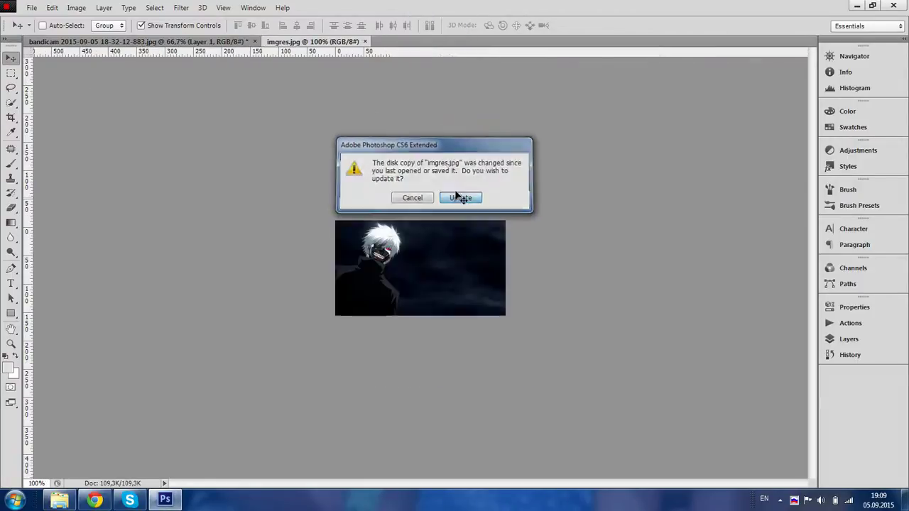
- Switch from the freehand Lasso to the Polygonal Lasso Tool
click(12, 89)
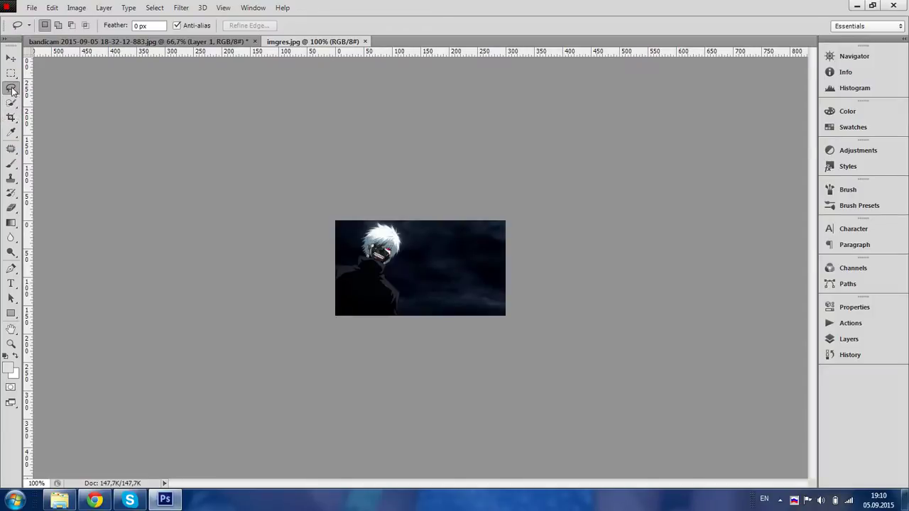
click(12, 89)
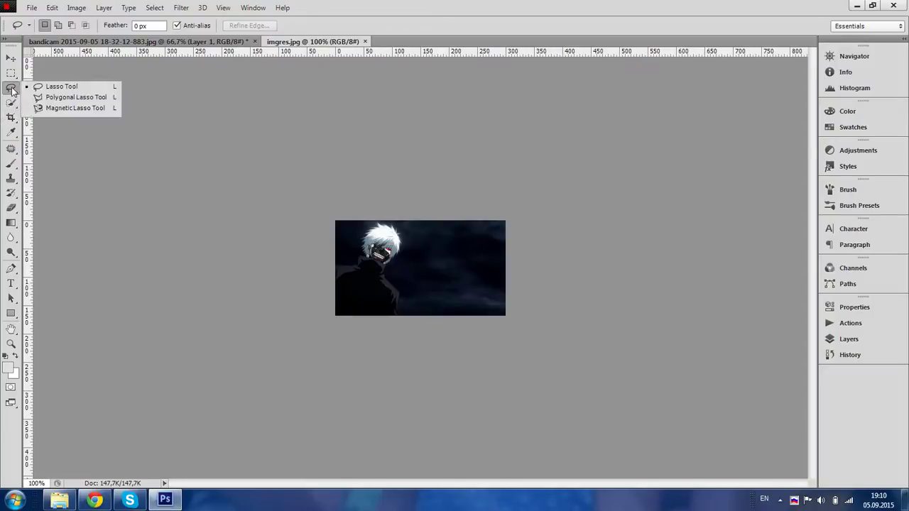
click(57, 98)
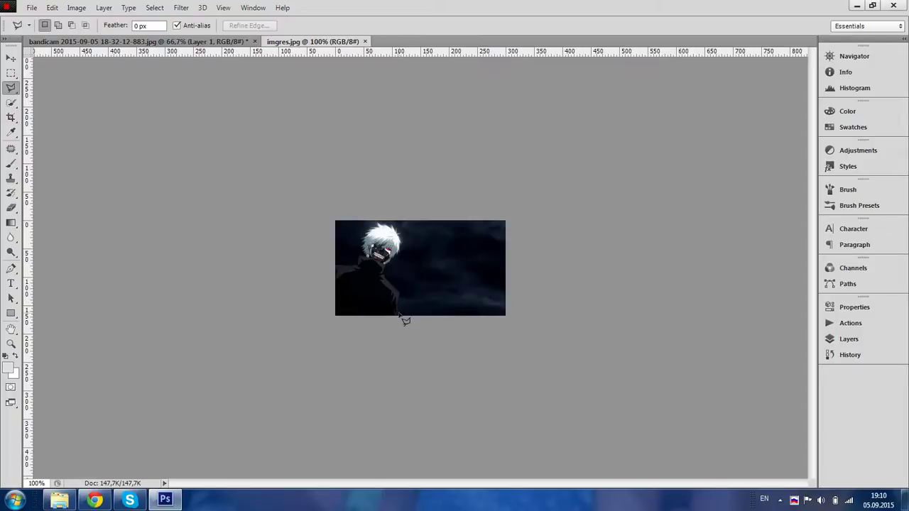
- Try outlining a small four-sided area of the dark background beside the character and moving it
click(439, 282)
click(410, 245)
click(403, 272)
double_click(430, 292)
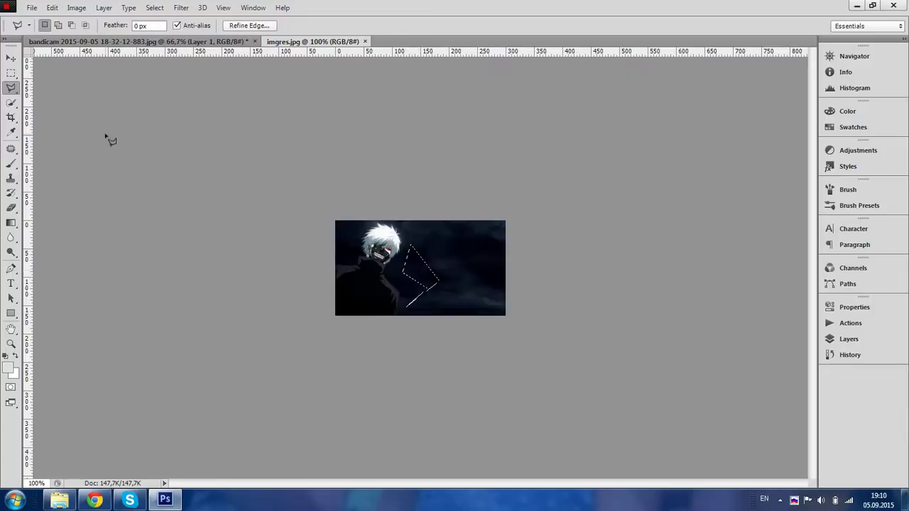
mouse_move(419, 268)
mouse_down()
mouse_move(365, 206)
mouse_move(327, 186)
mouse_move(333, 175)
mouse_move(424, 292)
mouse_move(433, 245)
mouse_move(445, 274)
mouse_up()
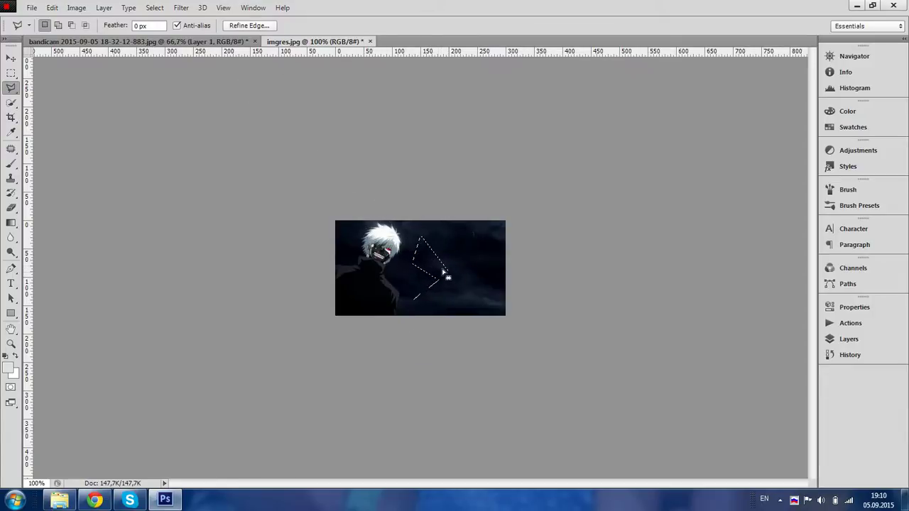
- Outline the masked character along the coat, shoulders and hair down to the picture's lower edge as a closed polygonal selection
click(398, 314)
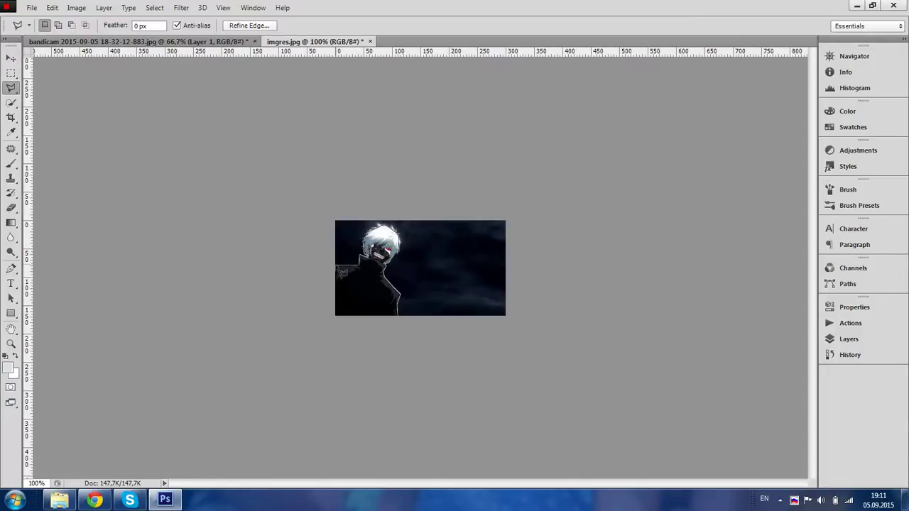
click(336, 266)
click(336, 313)
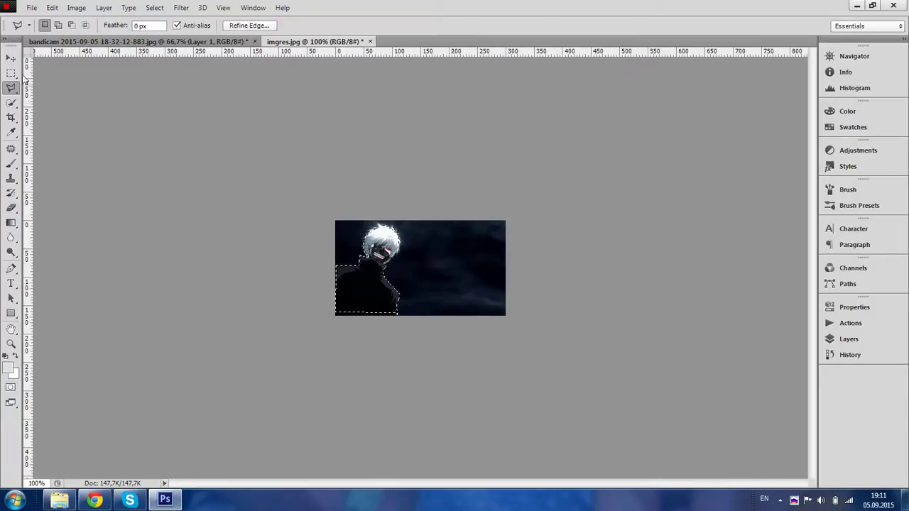
- Move the selected character into the bandicam screenshot just above the tank picture and enlarge it to about 201% wide and 182.5% high
click(11, 58)
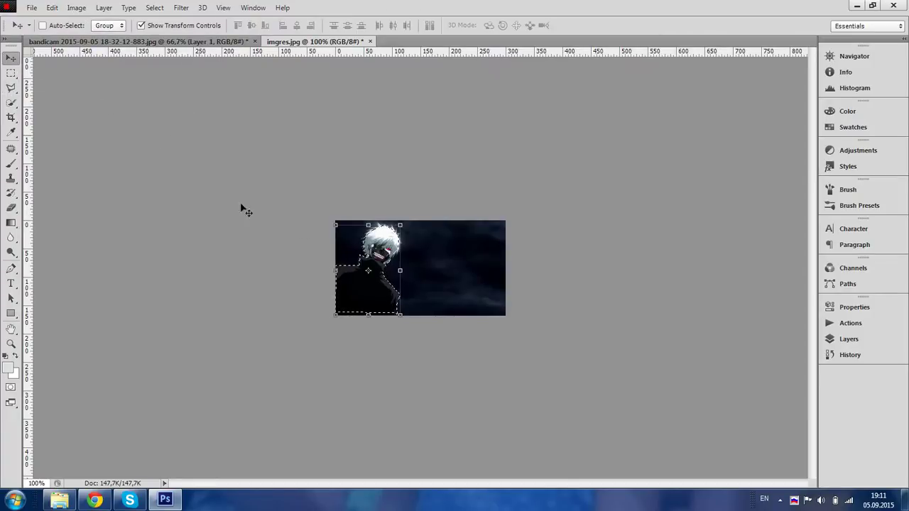
drag(356, 282, 232, 302)
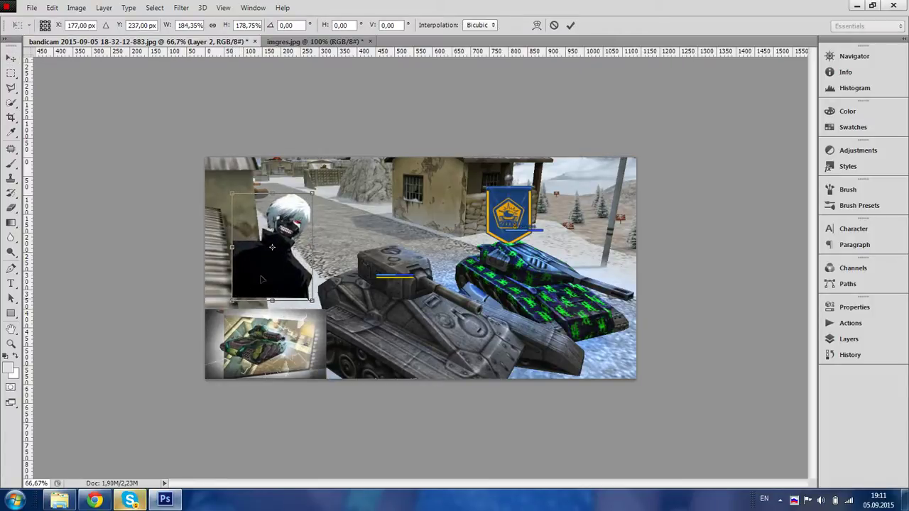
drag(265, 275, 291, 255)
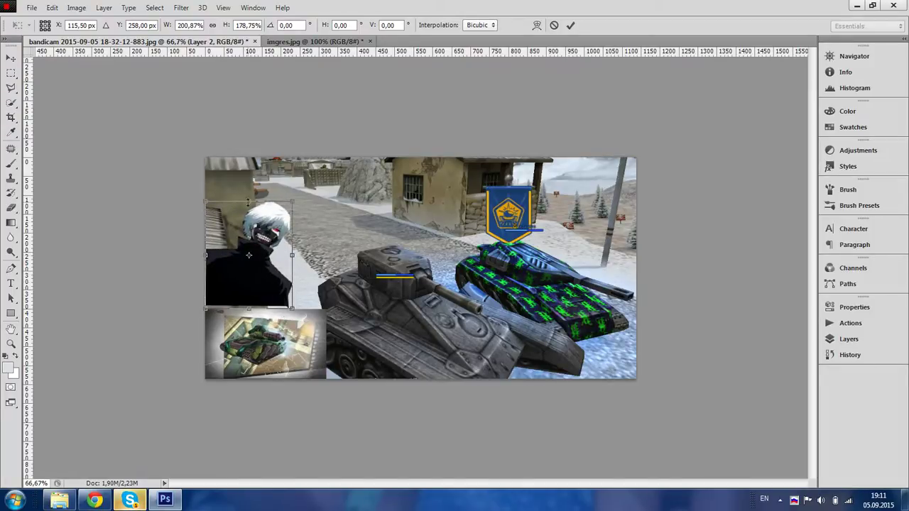
drag(251, 202, 252, 199)
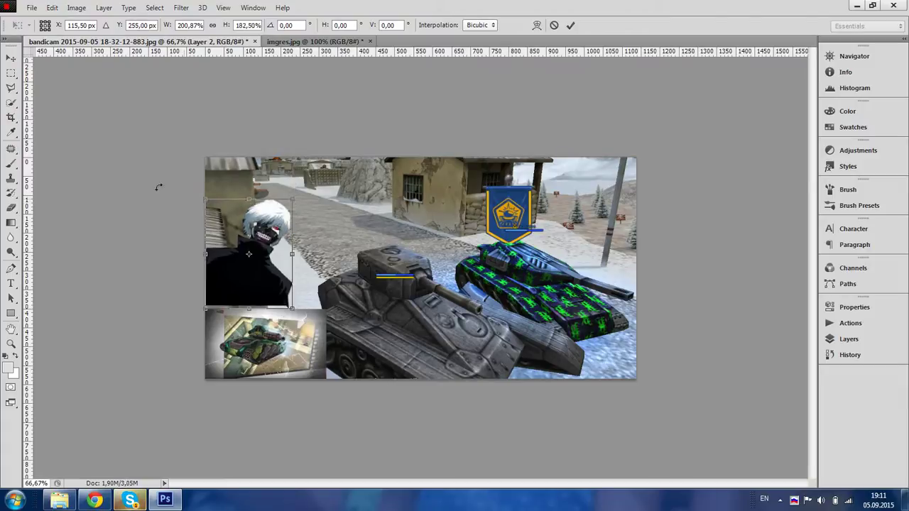
click(11, 58)
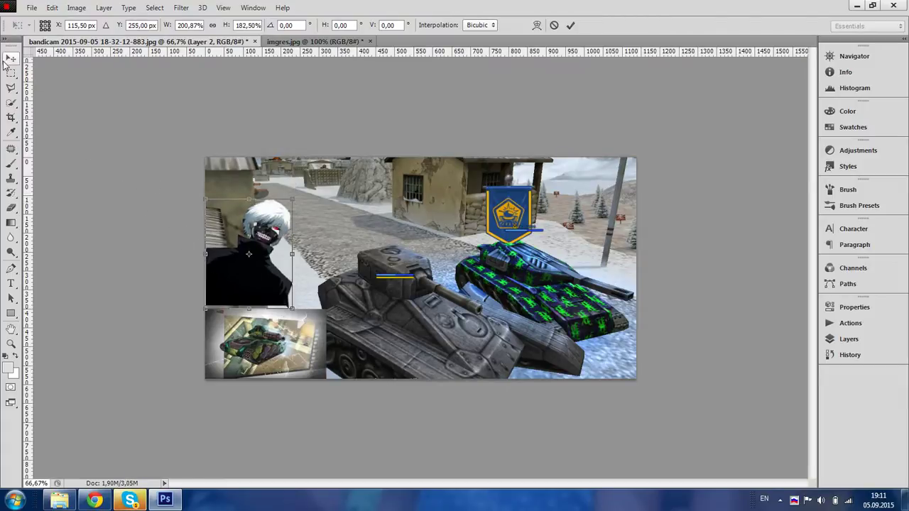
click(384, 193)
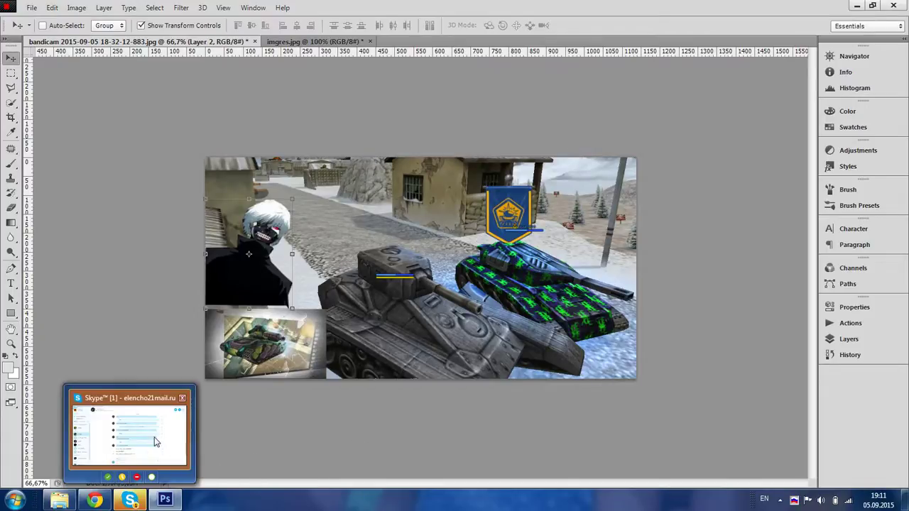
- Check the new chat message in Skype and return to Photoshop
click(158, 442)
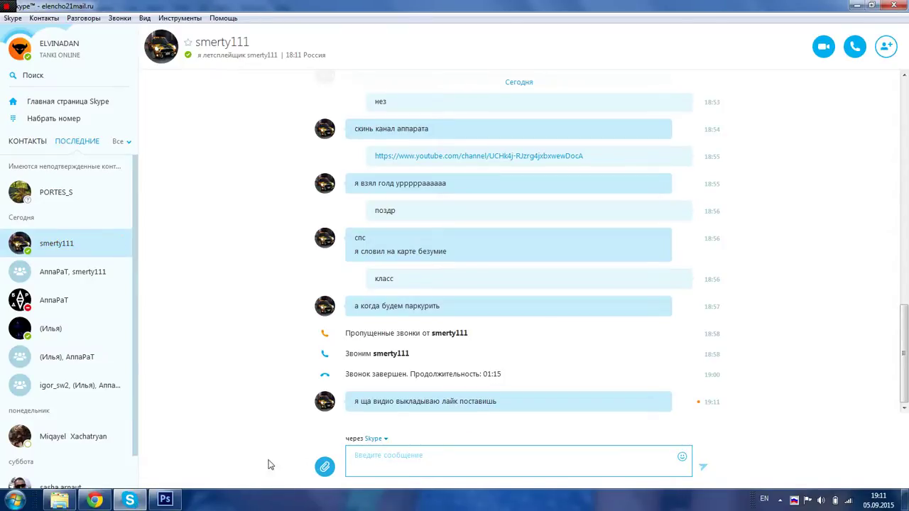
click(166, 500)
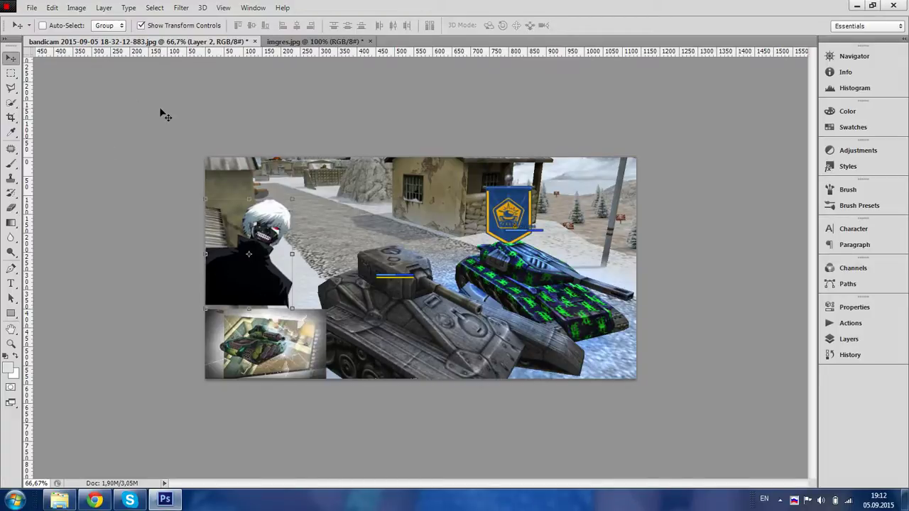
- Switch to Windows Explorer and open the "pohtoshopi hamar" folder, one level up from the TANKI ONLINE Видео folder
click(70, 499)
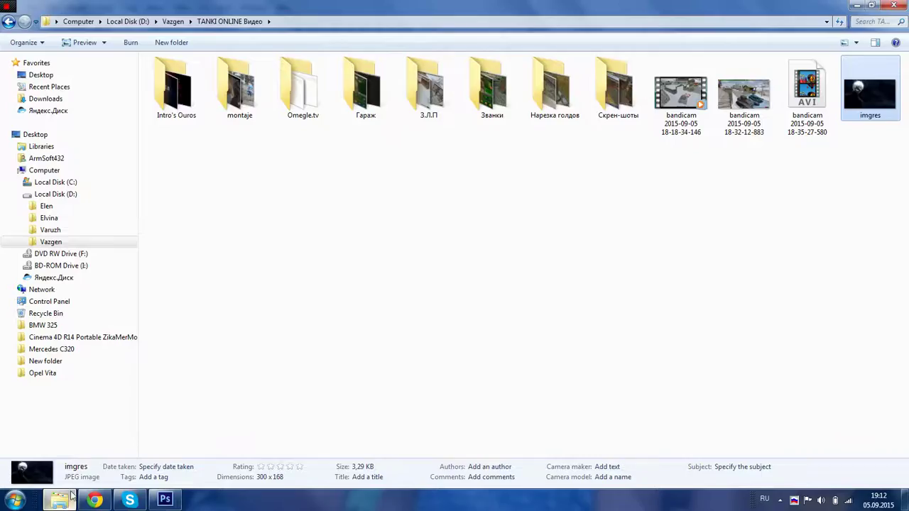
click(552, 179)
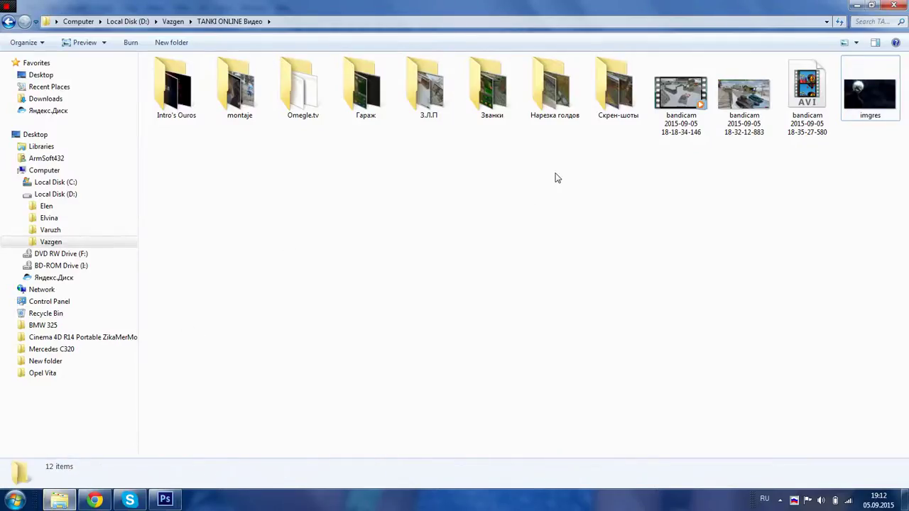
click(172, 22)
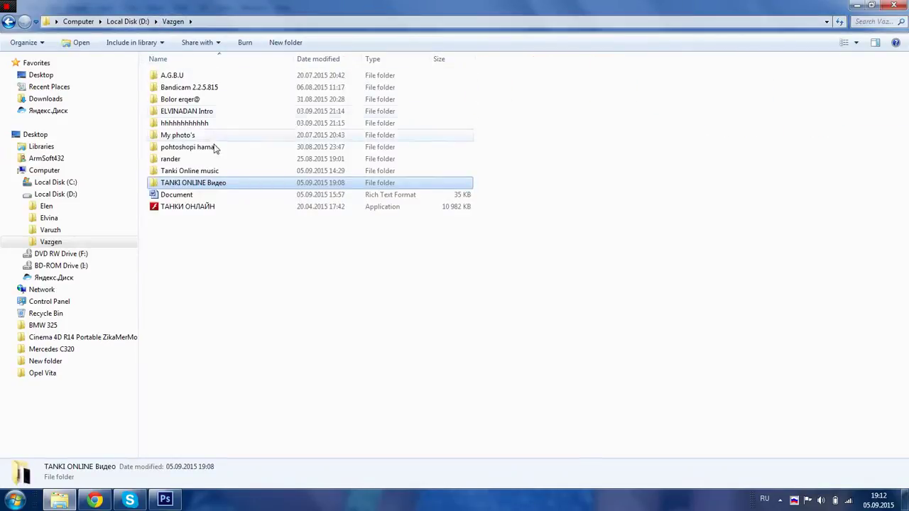
click(191, 171)
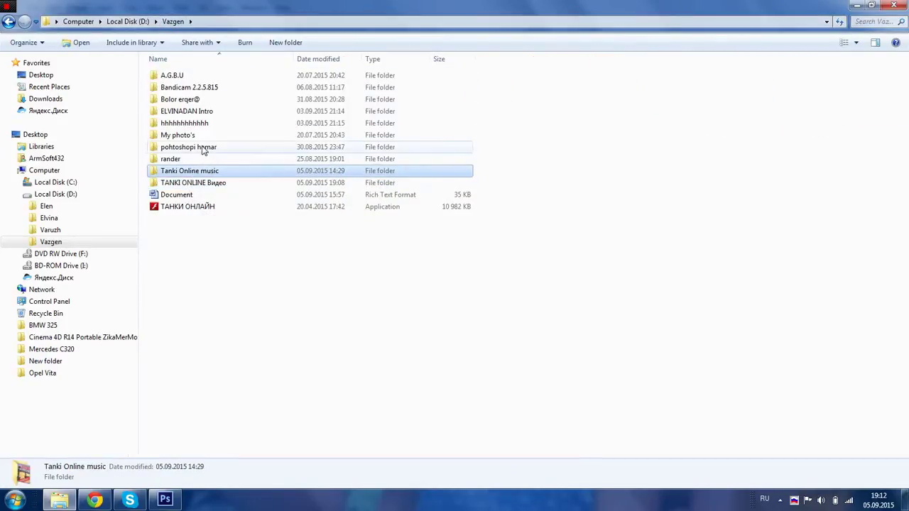
double_click(204, 150)
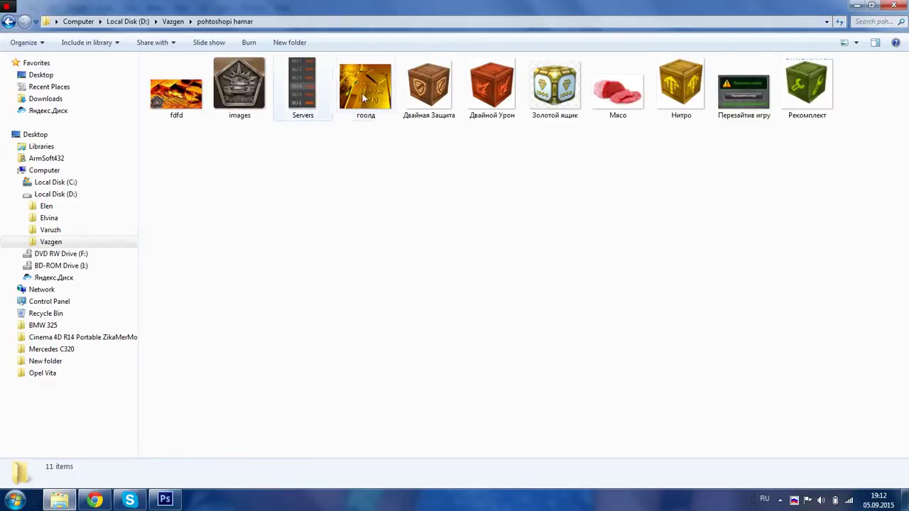
- Delete the "гоолд" gold bars image from the folder, moving it to the Recycle Bin
right_click(356, 95)
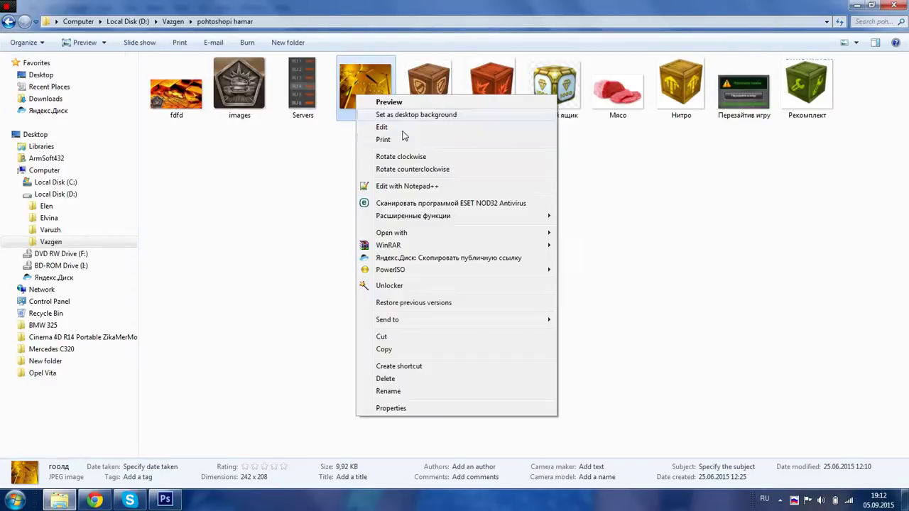
click(402, 383)
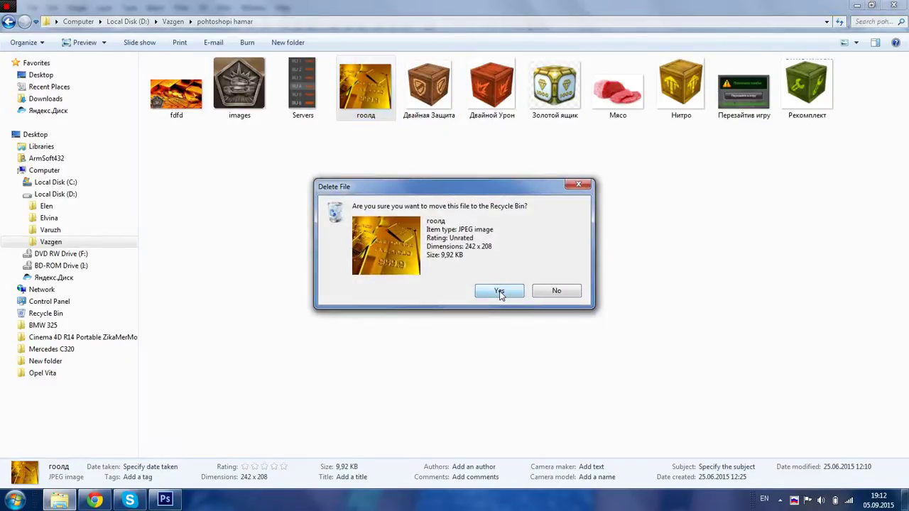
click(499, 291)
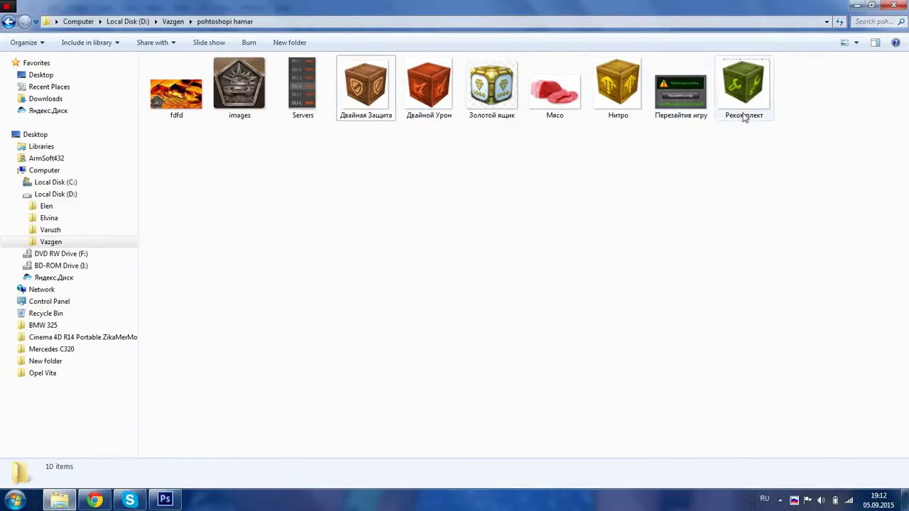
- Place the Servers image in the bandicam screenshot's lower-right corner, enlarged to about 281% wide and 251% high
drag(300, 80, 585, 216)
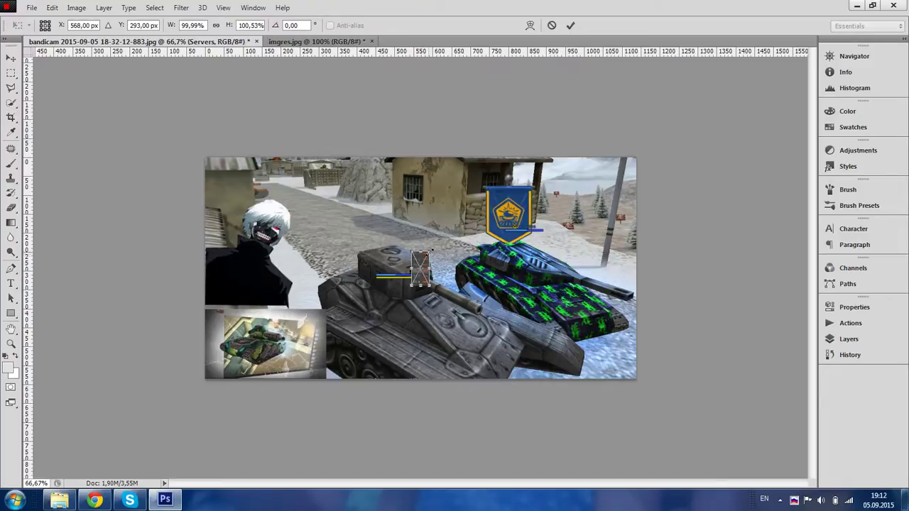
drag(441, 243, 617, 320)
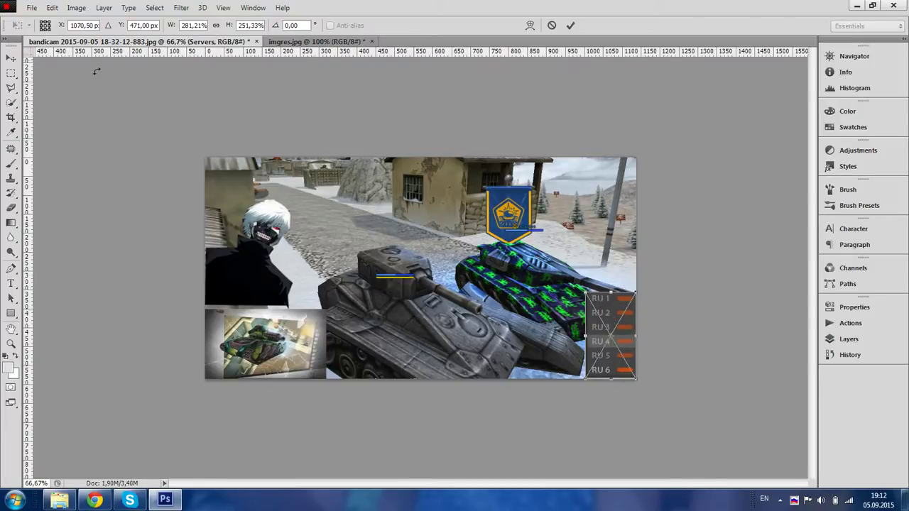
click(11, 58)
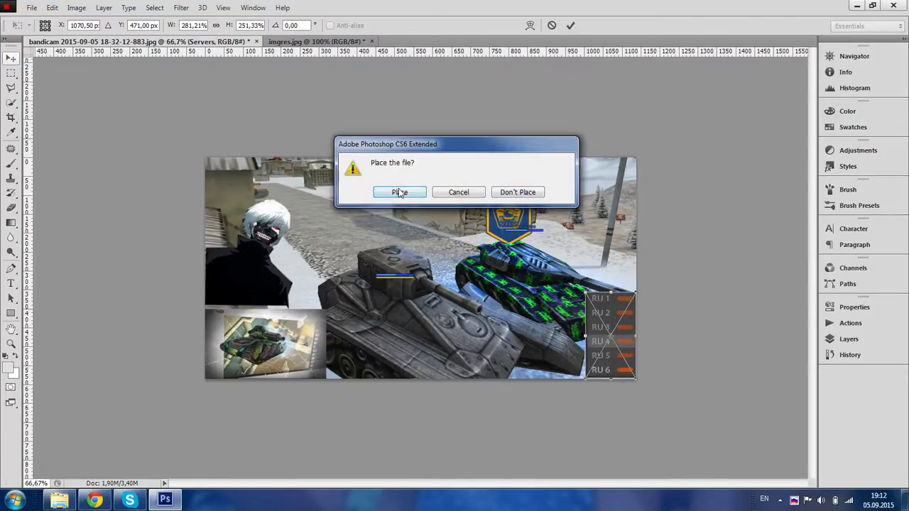
click(400, 192)
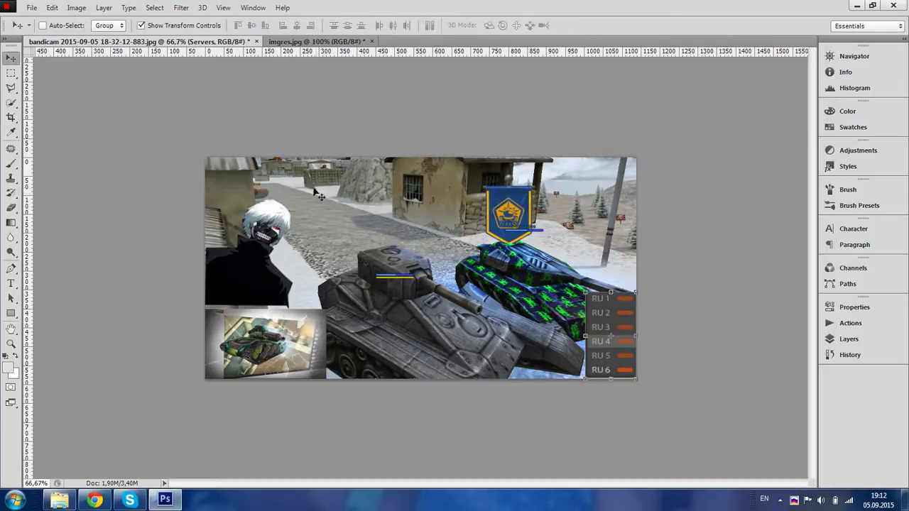
- Save the composition to the Desktop as a JPEG named rrr.jpg, with Maximum quality 12 and Progressive format with 3 scans
click(32, 8)
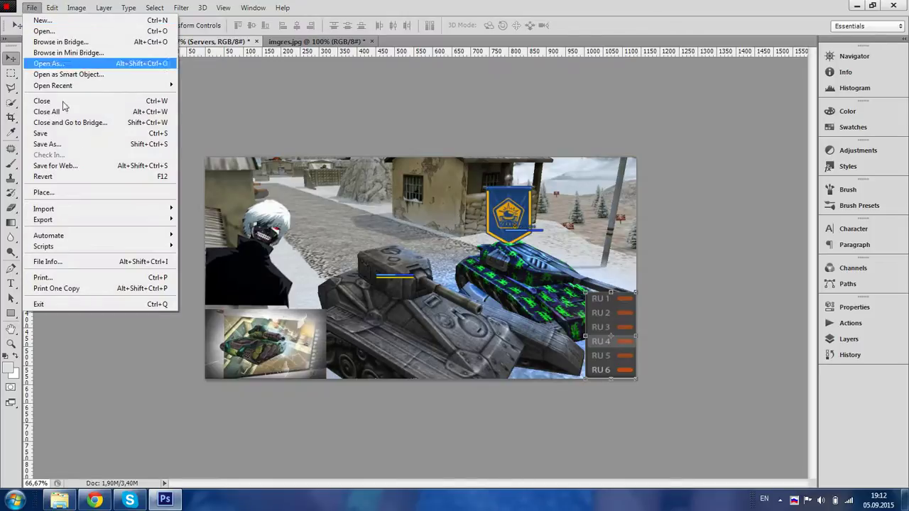
click(64, 143)
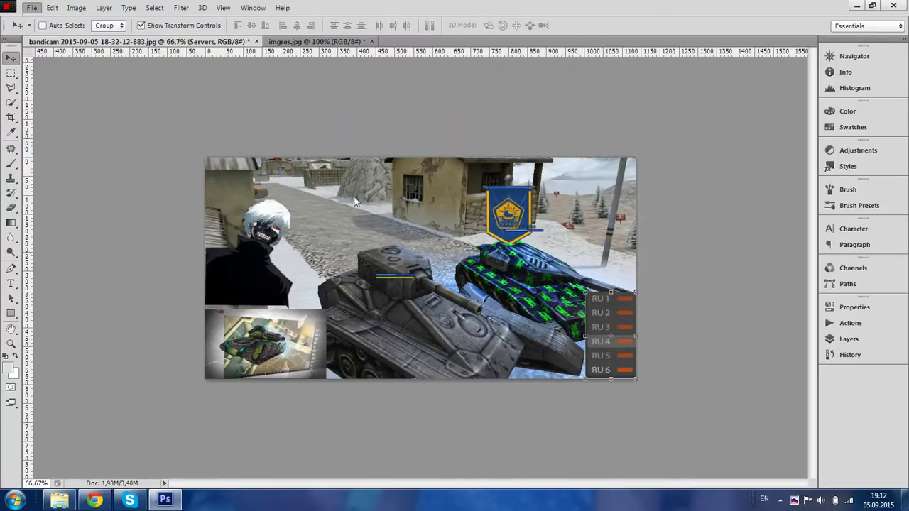
click(338, 130)
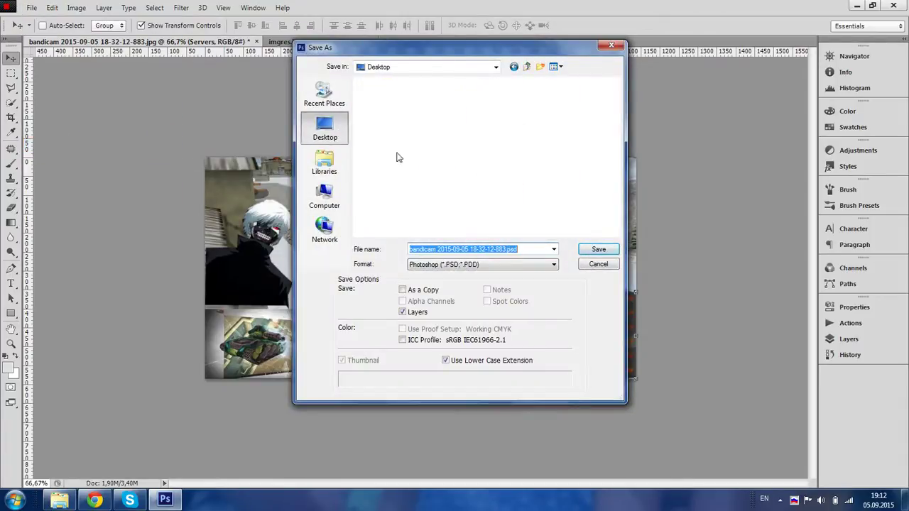
click(540, 246)
key(ctrl+a)
text(rrr)
click(495, 269)
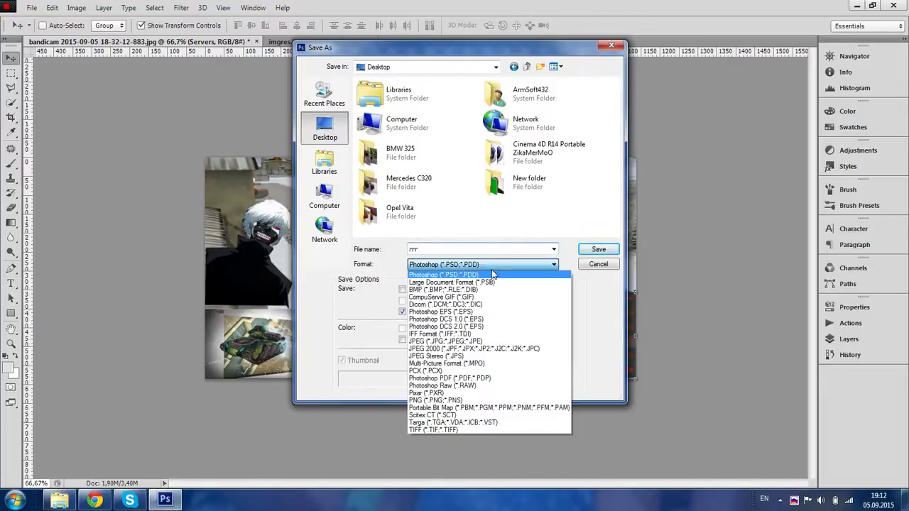
click(468, 344)
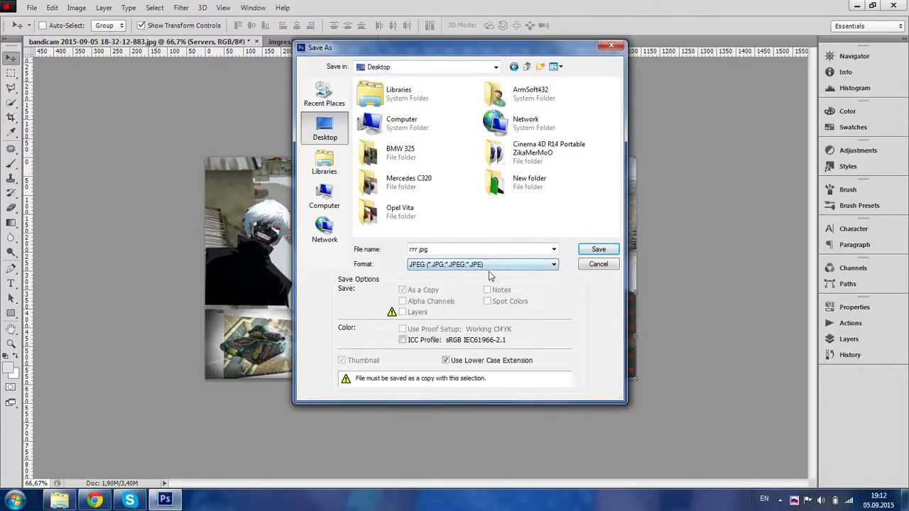
click(602, 251)
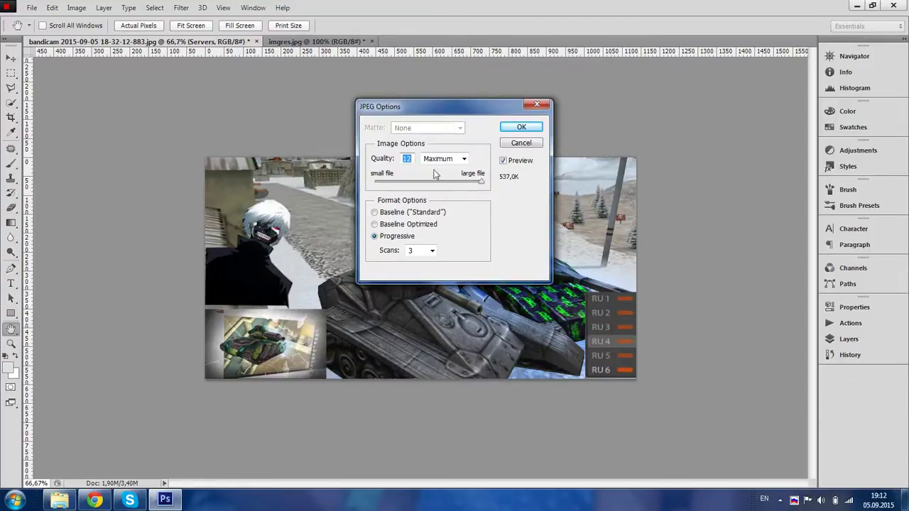
click(533, 129)
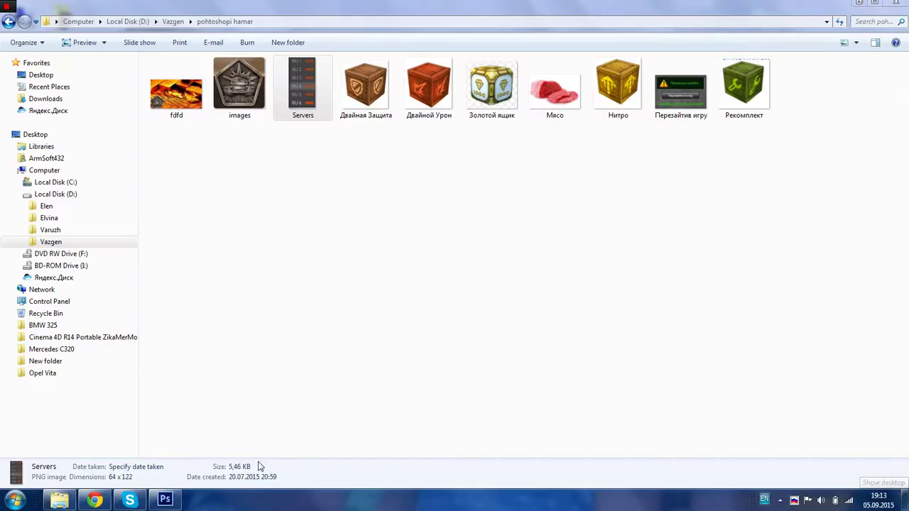
- Show the desktop and close Photoshop without saving changes to imgres.jpg or the bandicam screenshot
key(super+d)
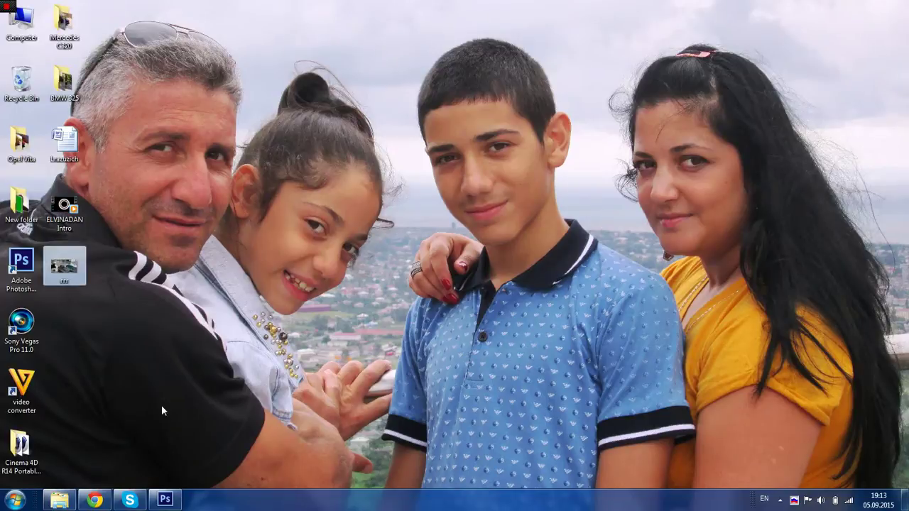
right_click(165, 500)
click(152, 469)
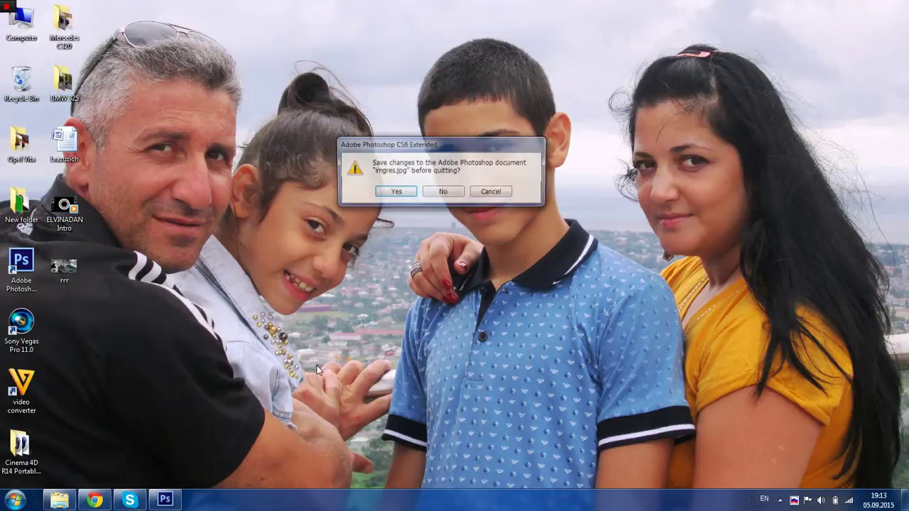
click(442, 197)
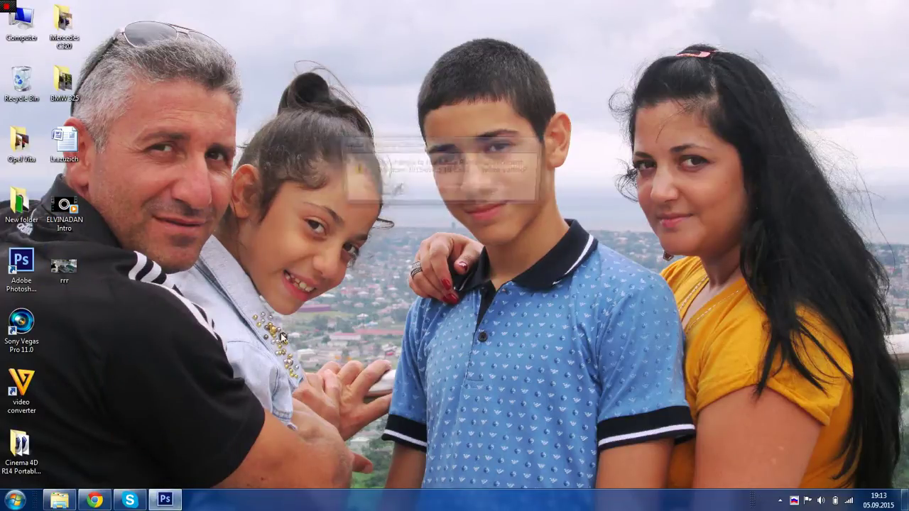
click(448, 192)
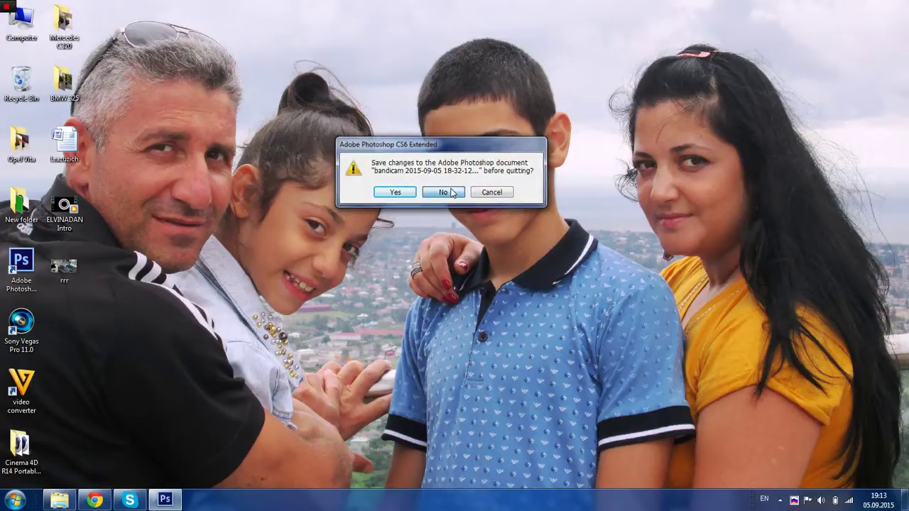
- Switch to Chrome, load the Pixlr editor at pixlr.com/editor and open the rrr image from the Desktop in it
click(91, 502)
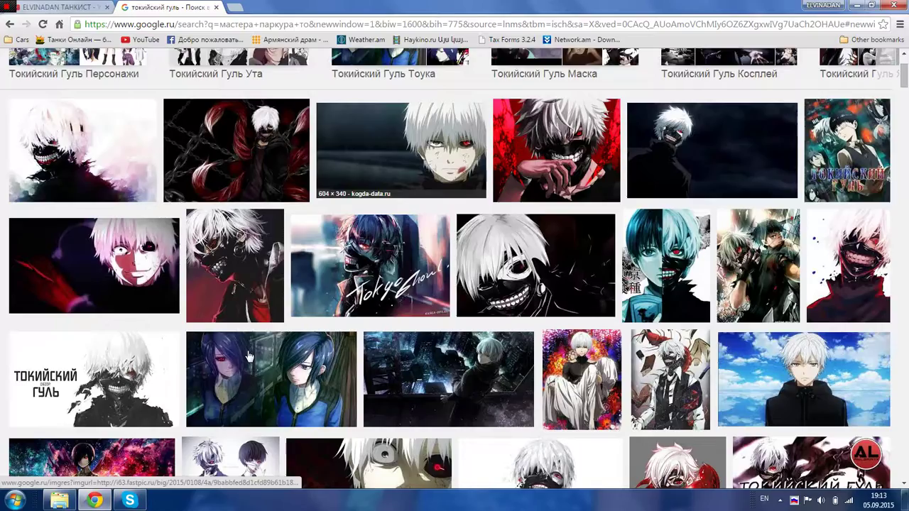
click(183, 27)
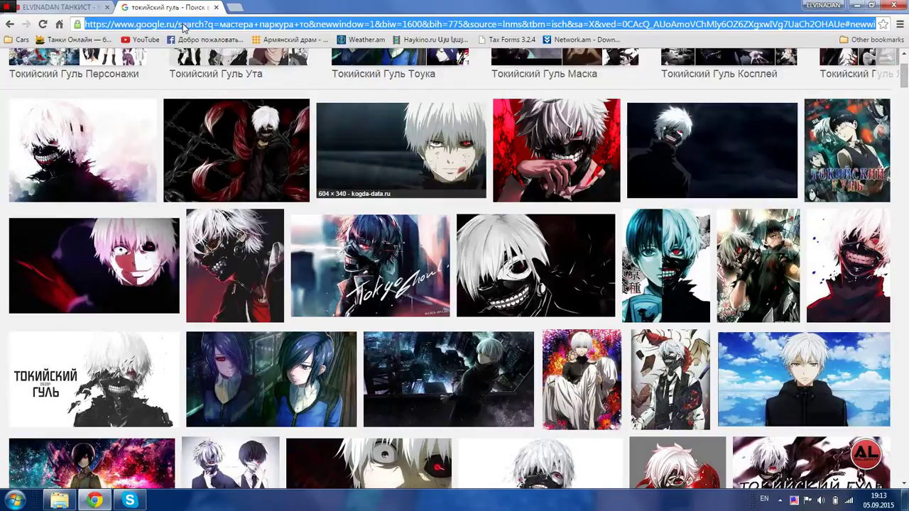
text(pix)
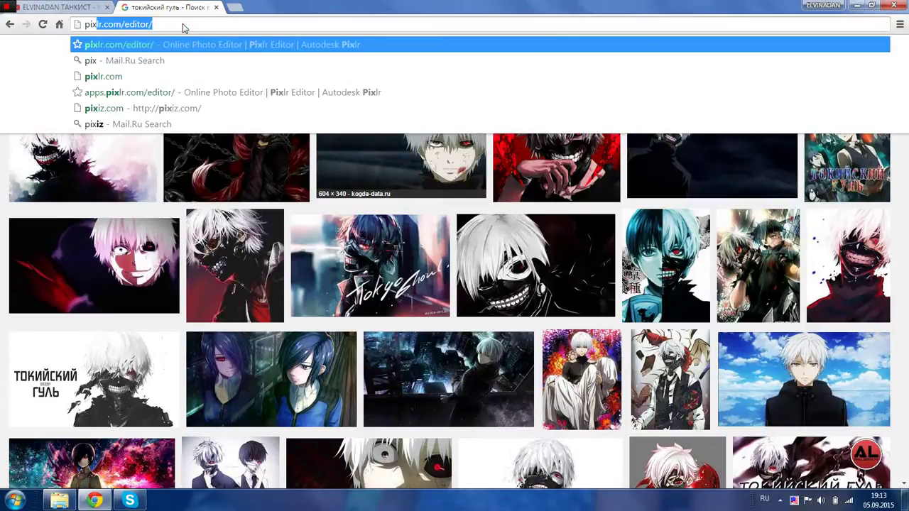
text(lr.)
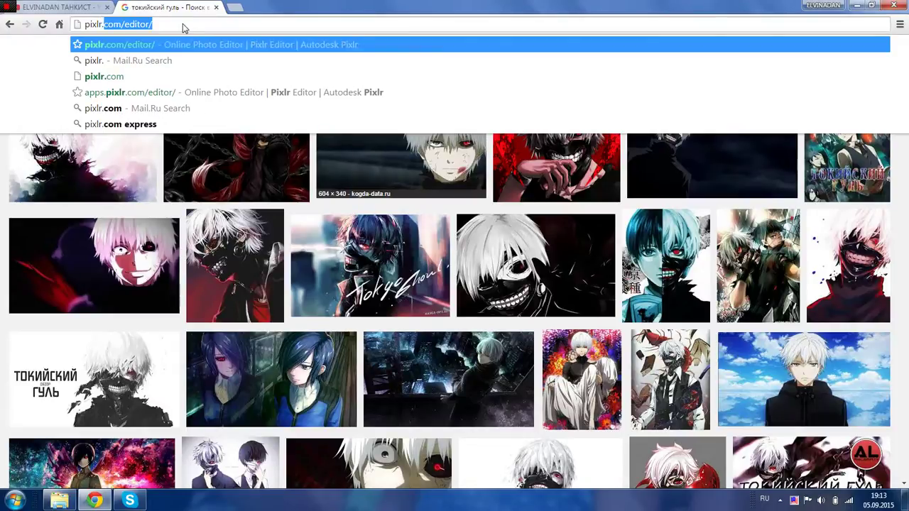
key(Return)
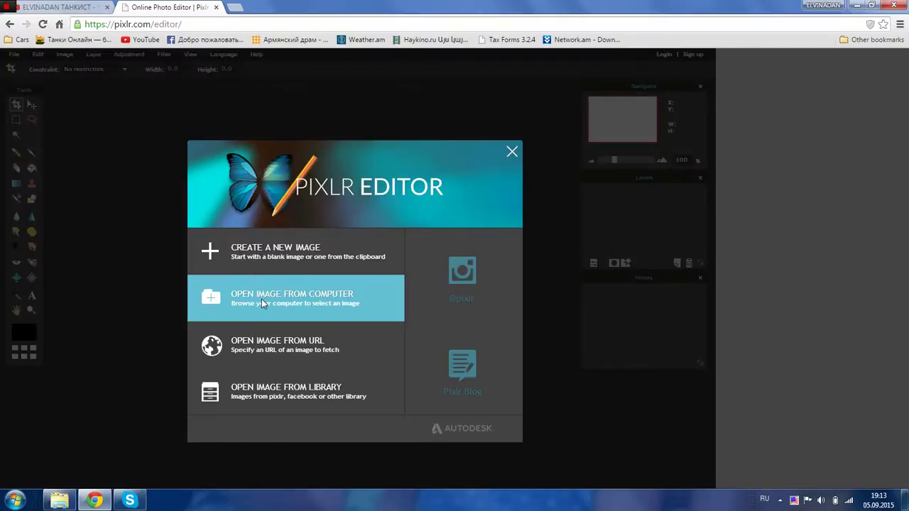
click(262, 304)
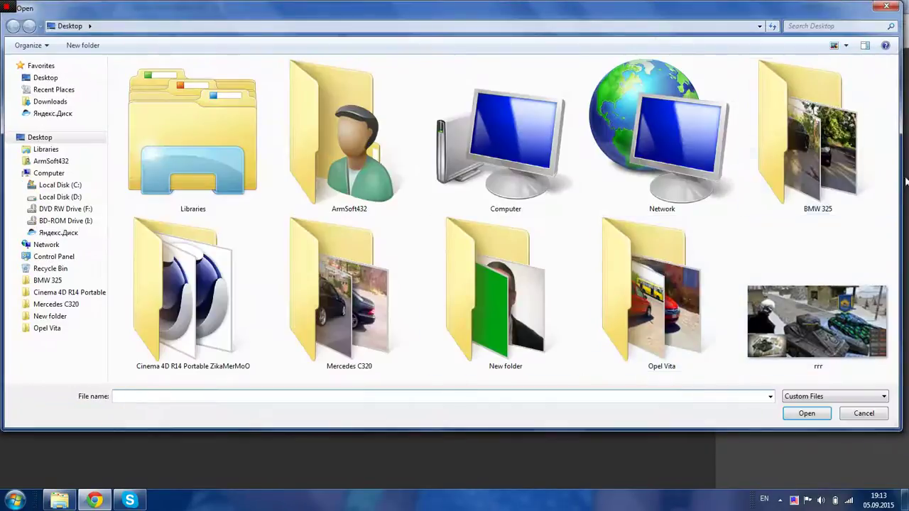
double_click(868, 314)
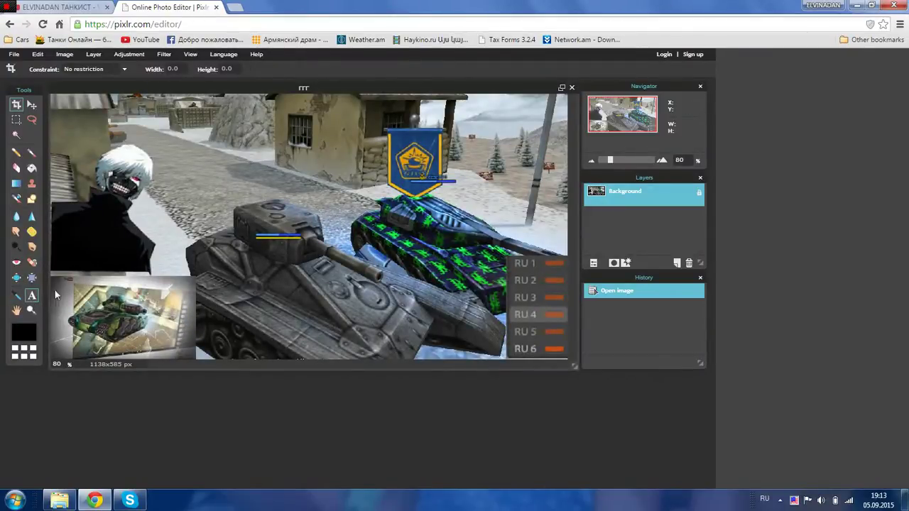
- Add the title "Let's Play No-66" across the image's upper part in ACC Times Bold at size 130
click(32, 296)
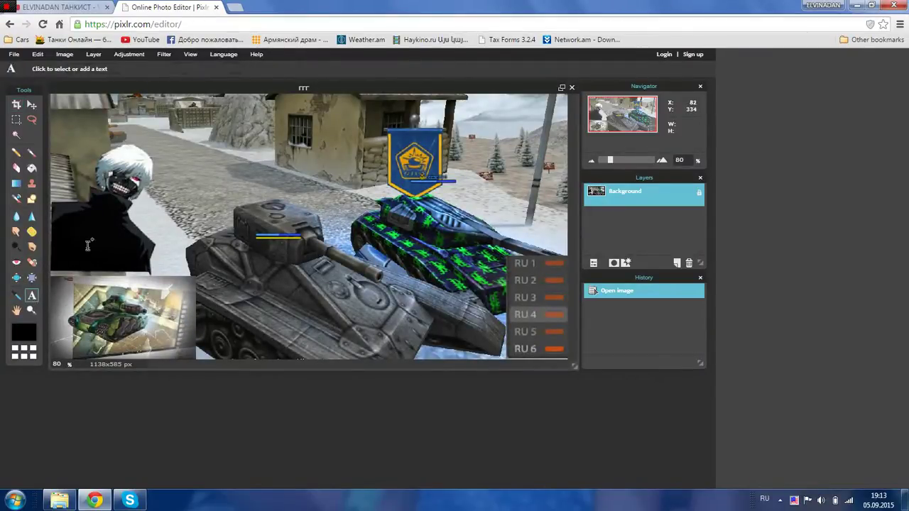
click(206, 120)
text(Let)
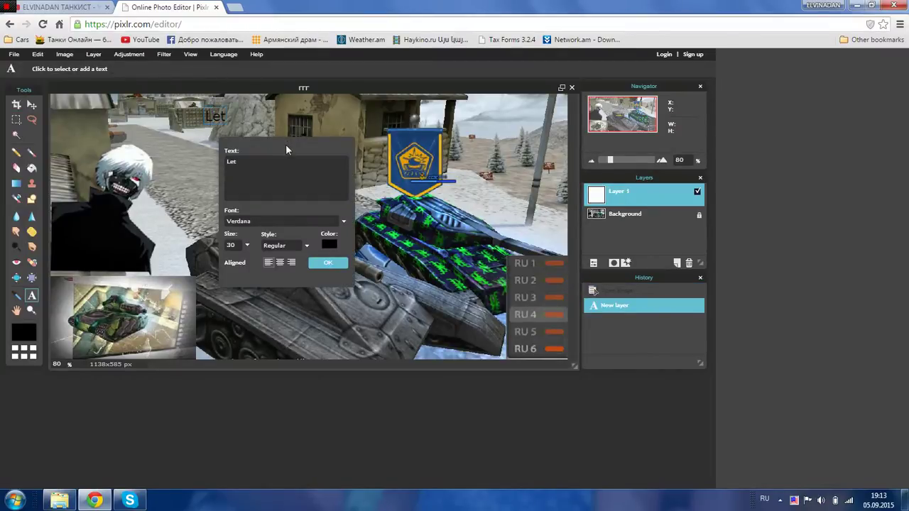
text(Play No-66)
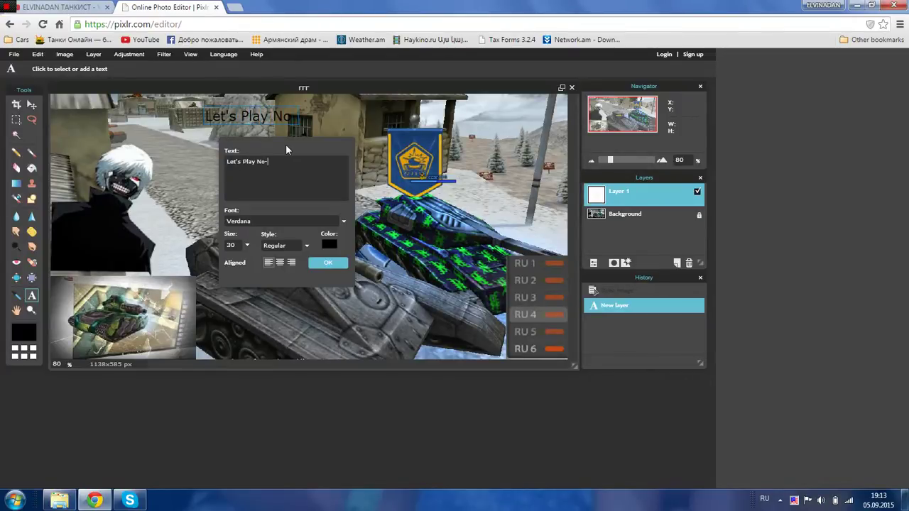
click(318, 222)
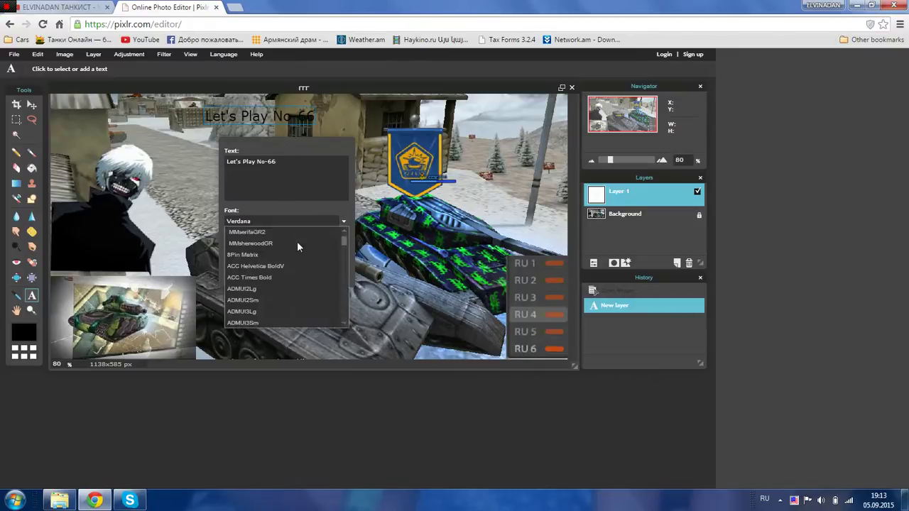
click(279, 278)
drag(206, 262, 265, 268)
drag(500, 115, 403, 113)
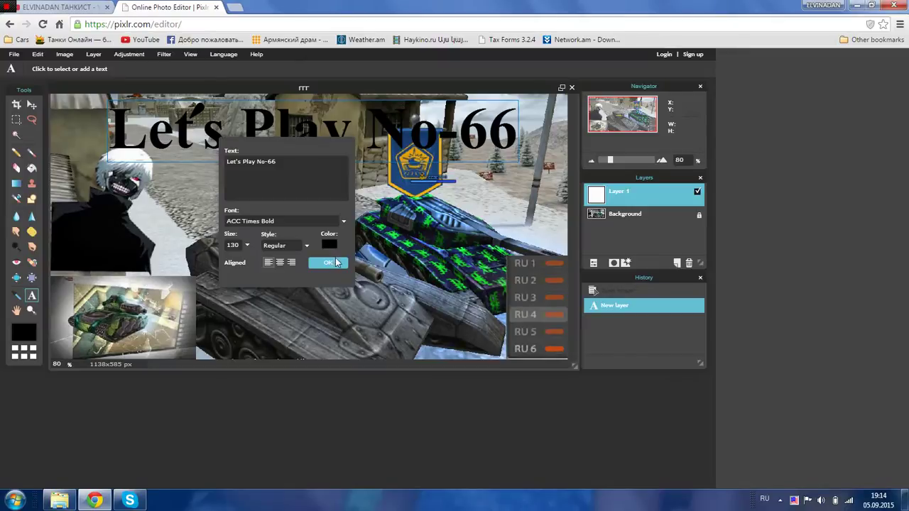
- Colour the "Let's Play No-66" title green (33cc33) from the web palette and apply the text
click(330, 245)
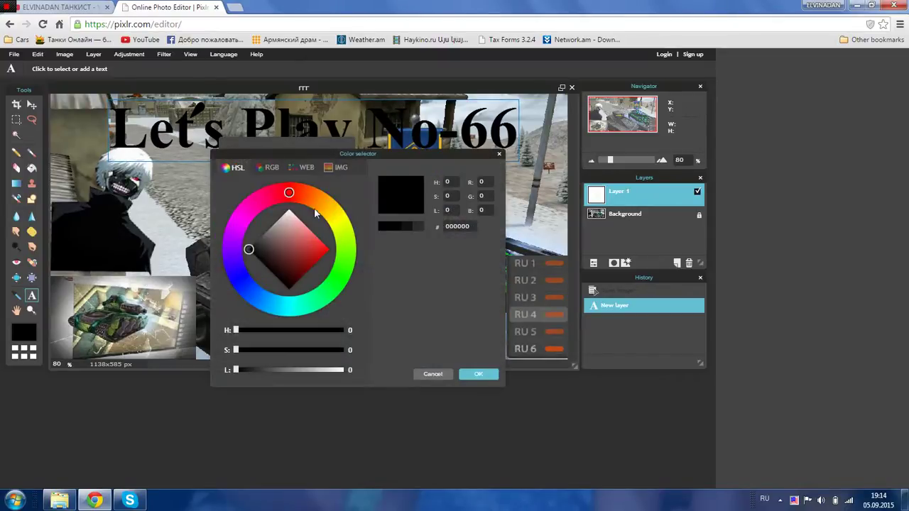
click(305, 169)
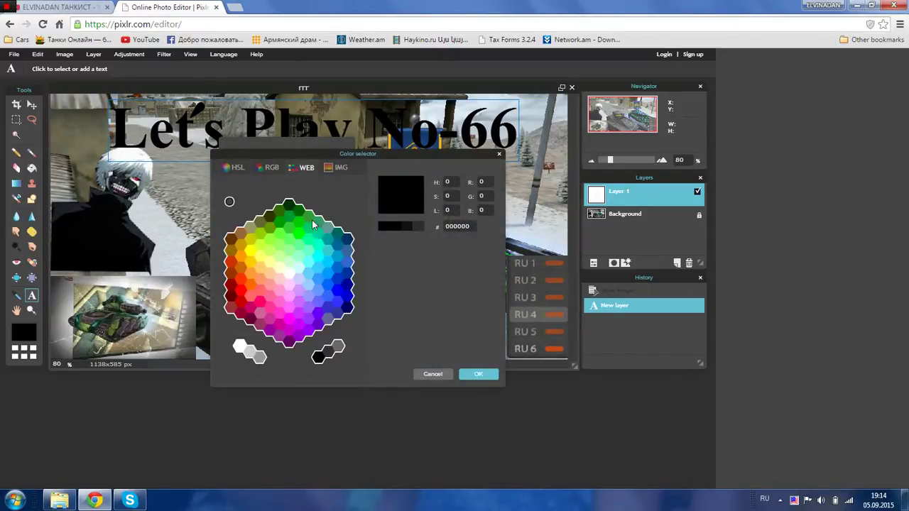
click(238, 292)
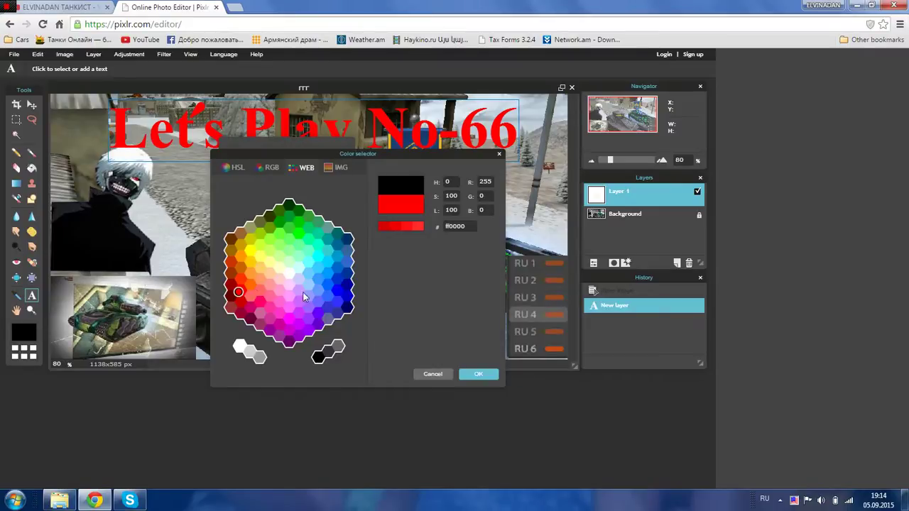
click(239, 261)
click(251, 253)
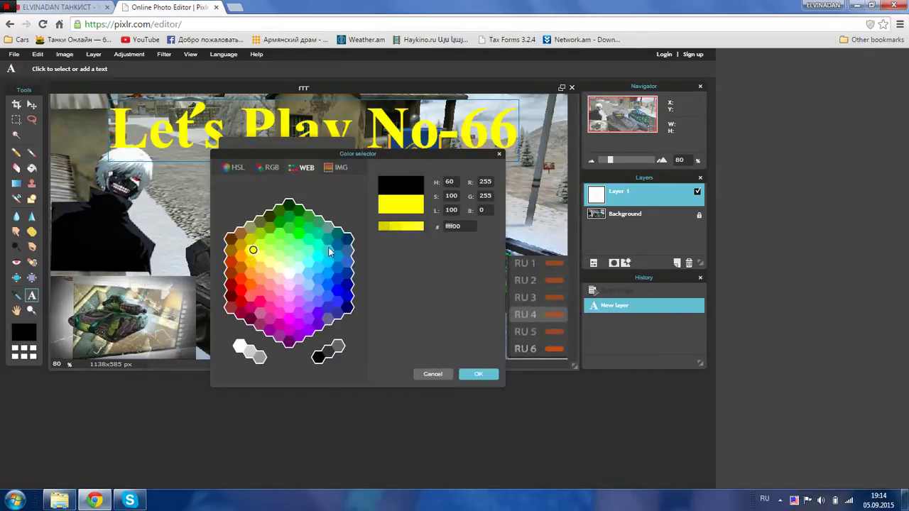
click(301, 233)
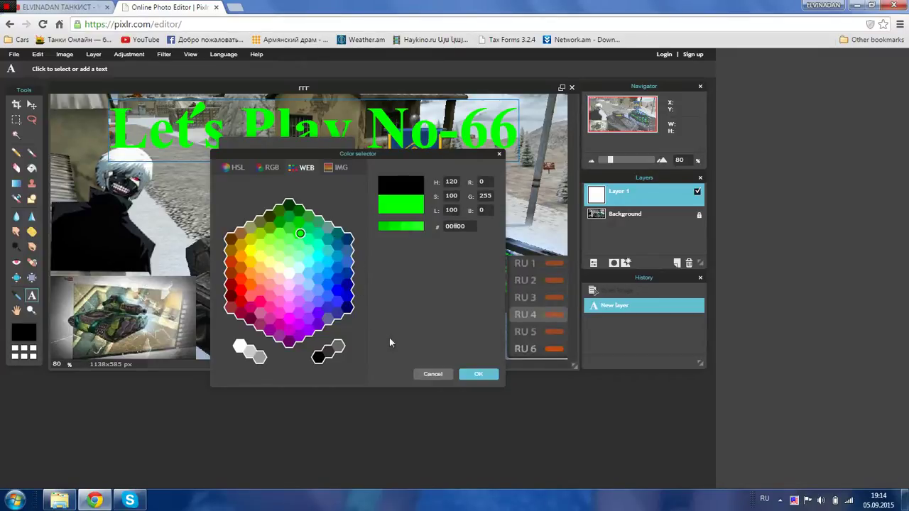
click(294, 225)
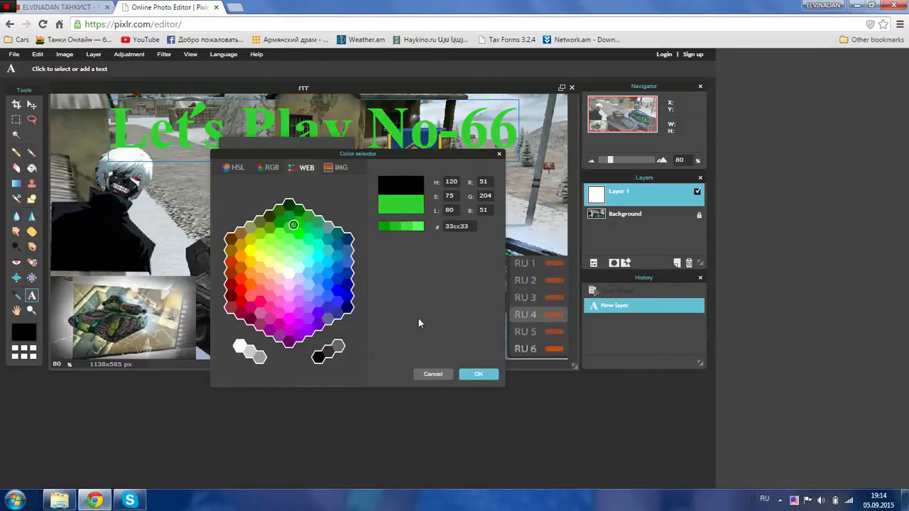
click(476, 374)
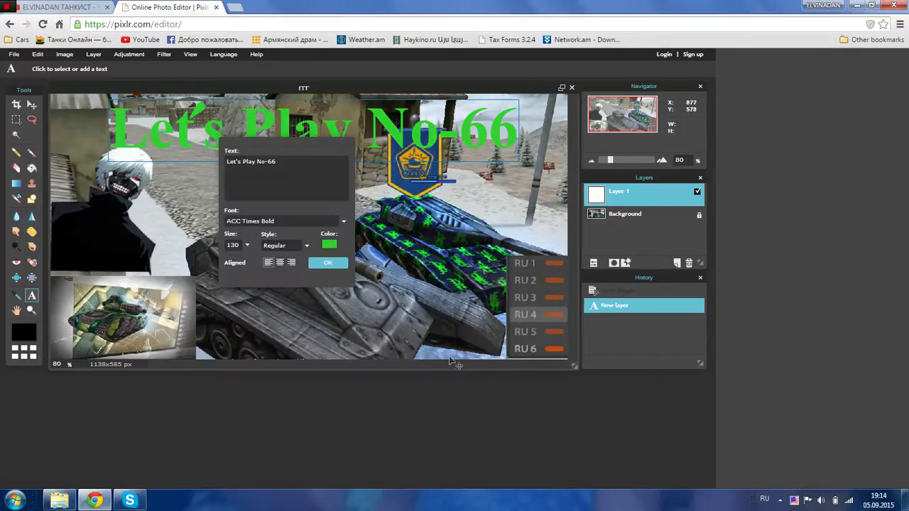
click(328, 262)
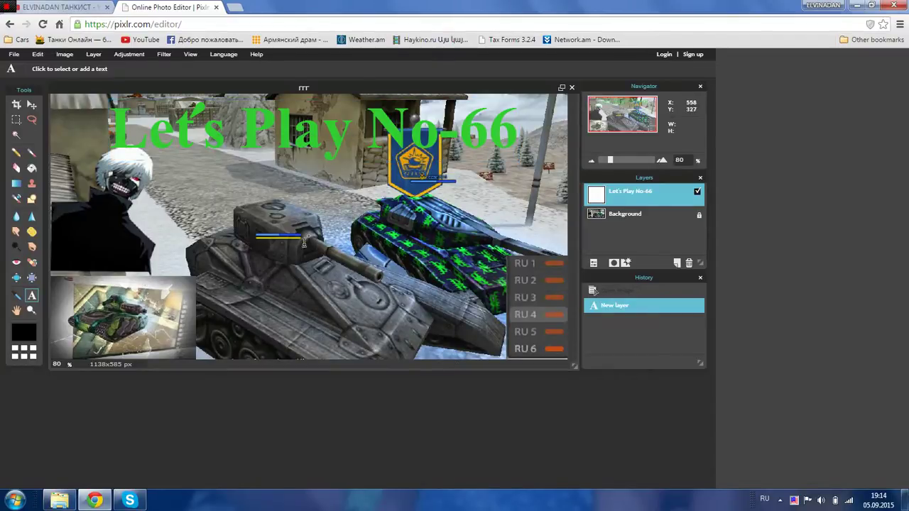
- Add a second text layer below the title reading "с" and "СМЕРТЬ-ом" on two lines
click(188, 182)
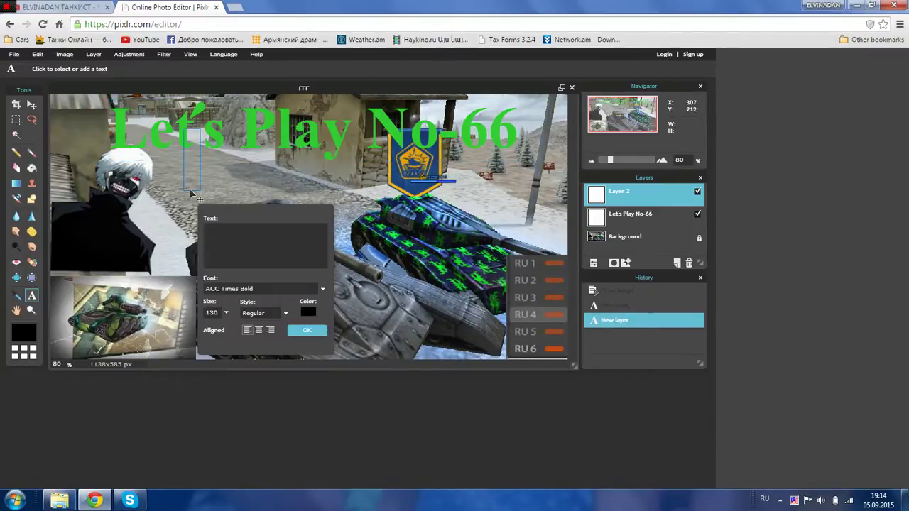
key(alt+shift)
text(c)
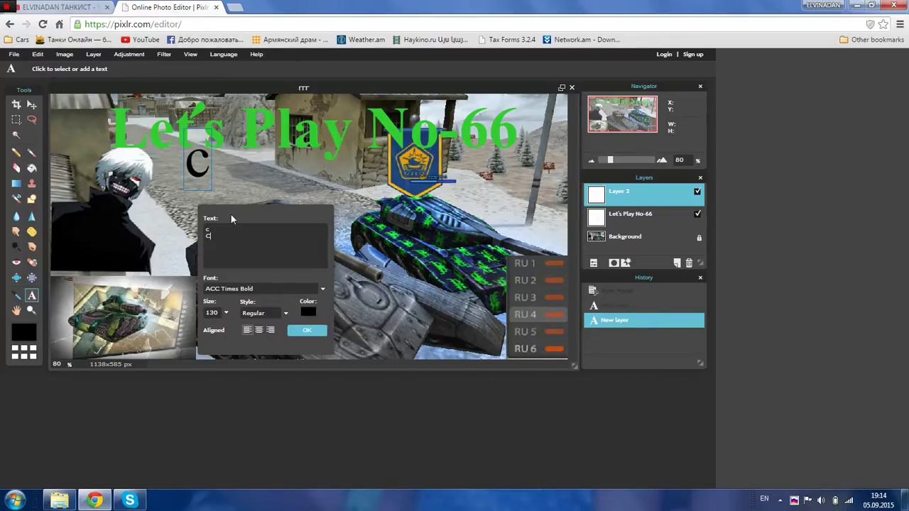
key(Return)
text(CMEPТ)
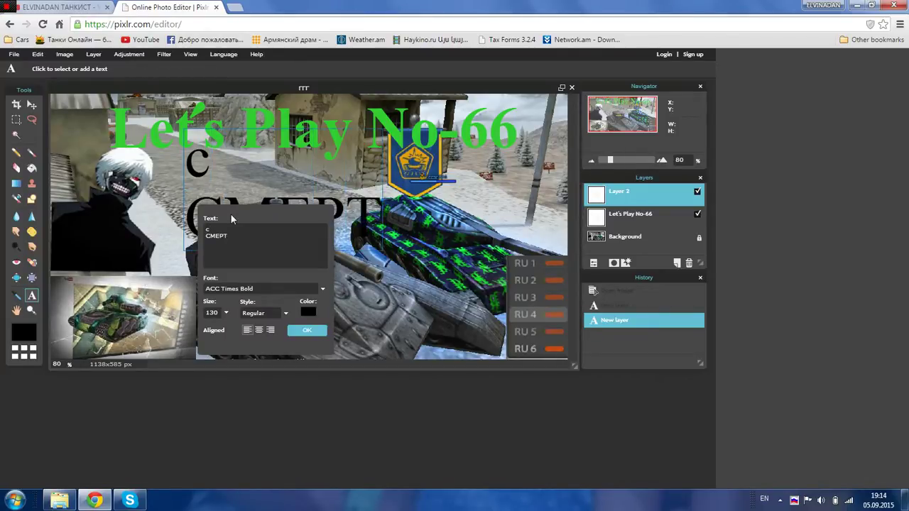
text(Ь-ом)
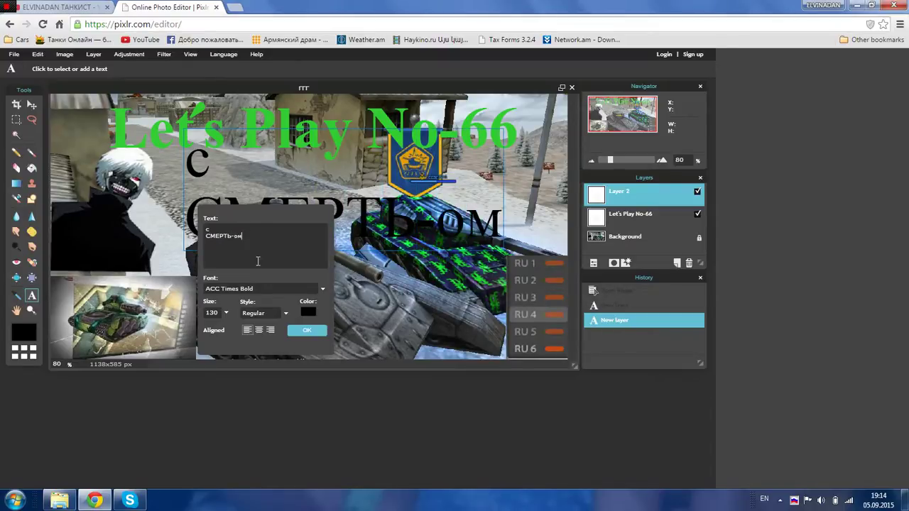
- Centre the "с СМЕРТЬ-ом" text, set its size to 50, and place it beside the white-haired figure under the title
click(260, 329)
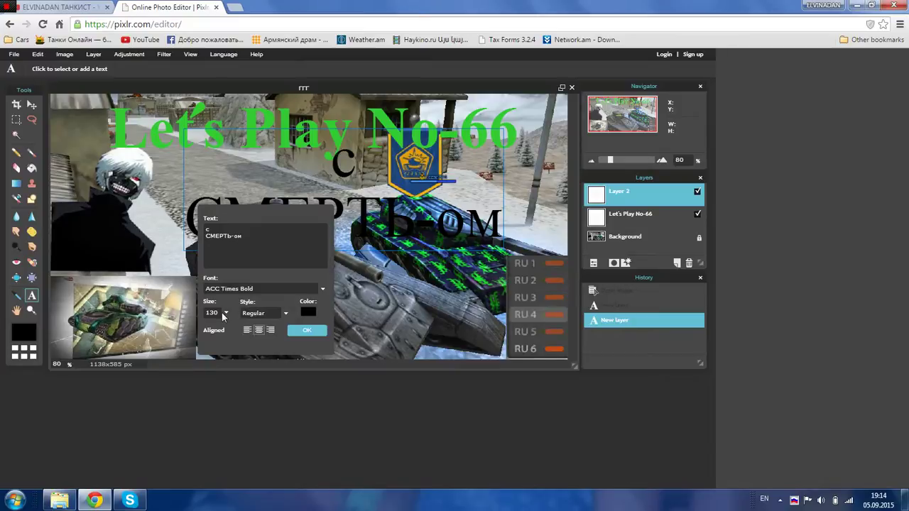
click(228, 313)
drag(229, 328, 192, 329)
drag(259, 166, 235, 192)
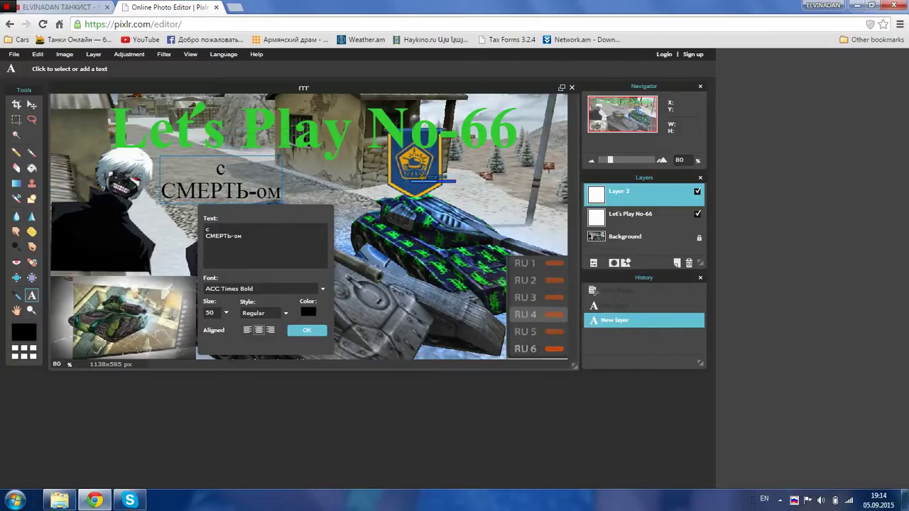
click(307, 331)
- Save the image to the Desktop as a JPEG named rrrx with quality 100
click(15, 55)
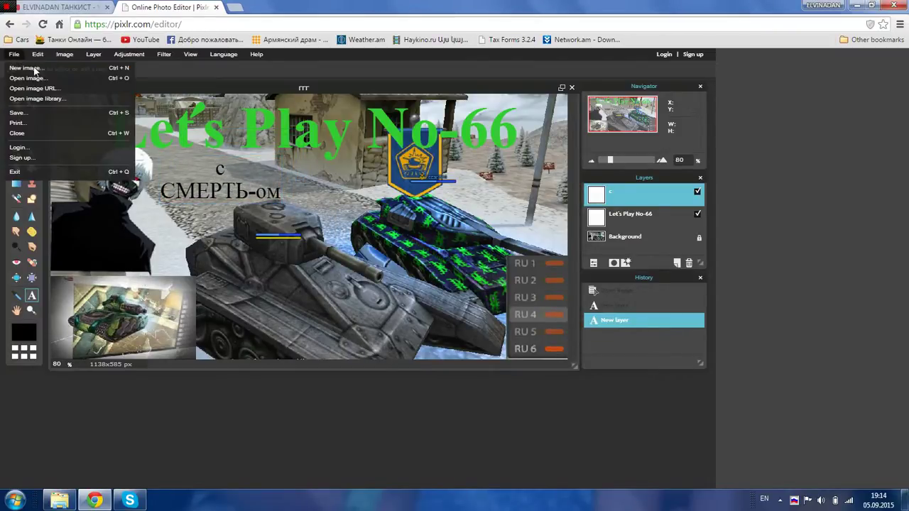
click(56, 113)
key(Return)
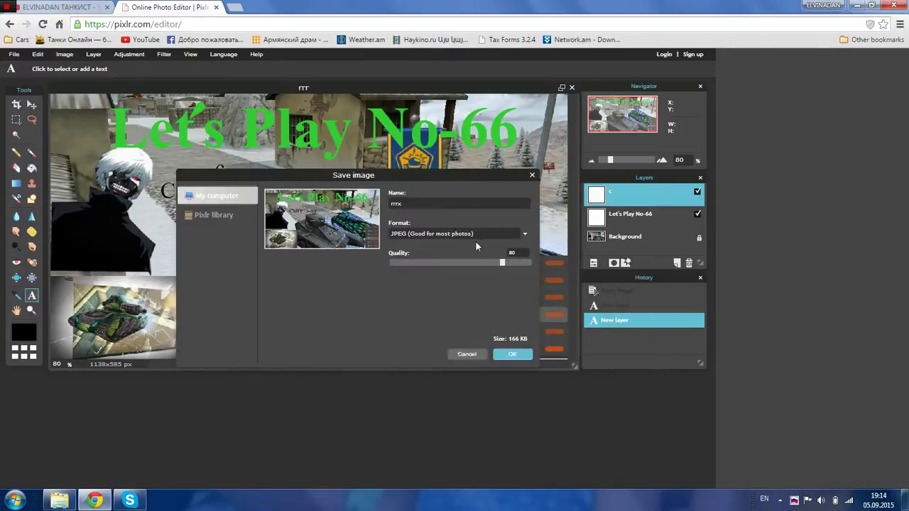
key(alt+shift)
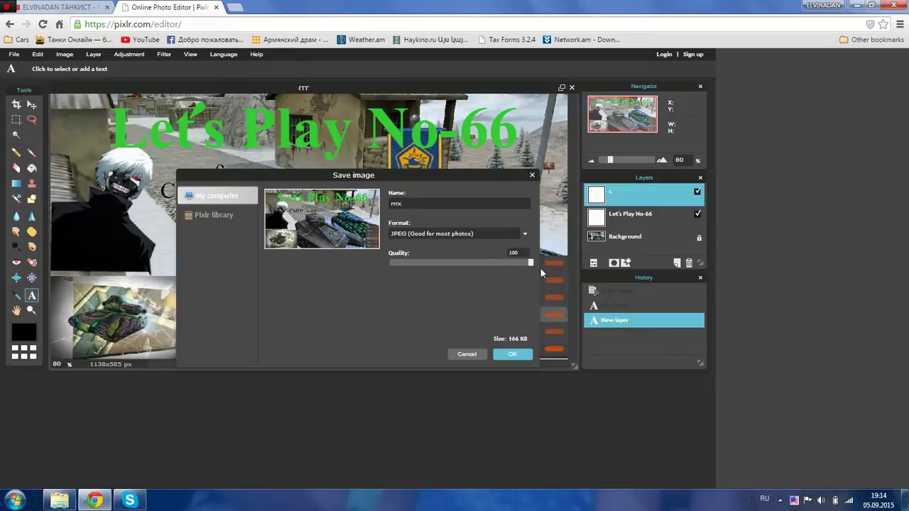
drag(540, 268, 540, 269)
click(506, 354)
click(807, 414)
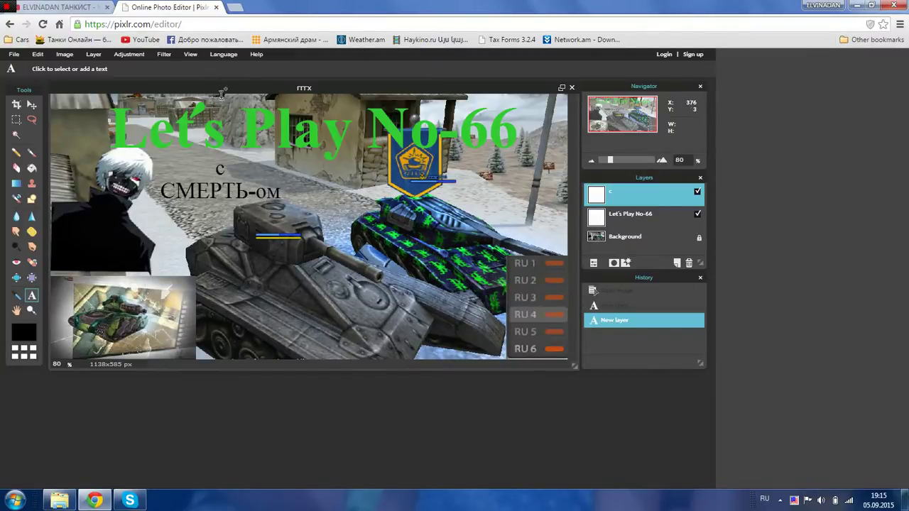
- Close the Pixlr editor and go from the YouTube channel to the video upload page
click(216, 7)
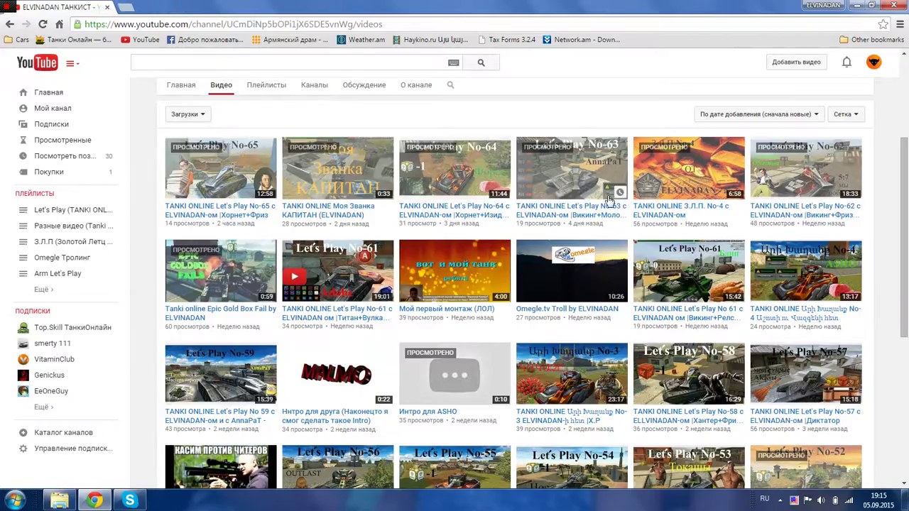
click(106, 111)
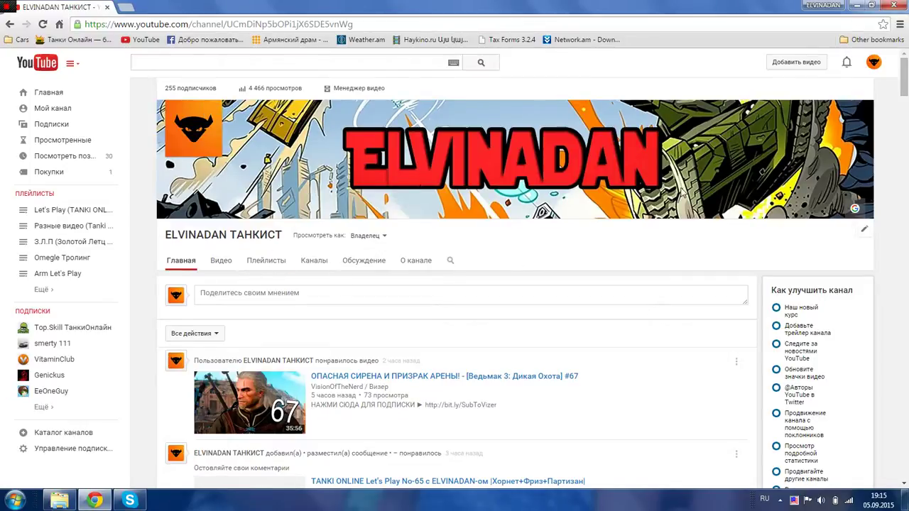
click(795, 65)
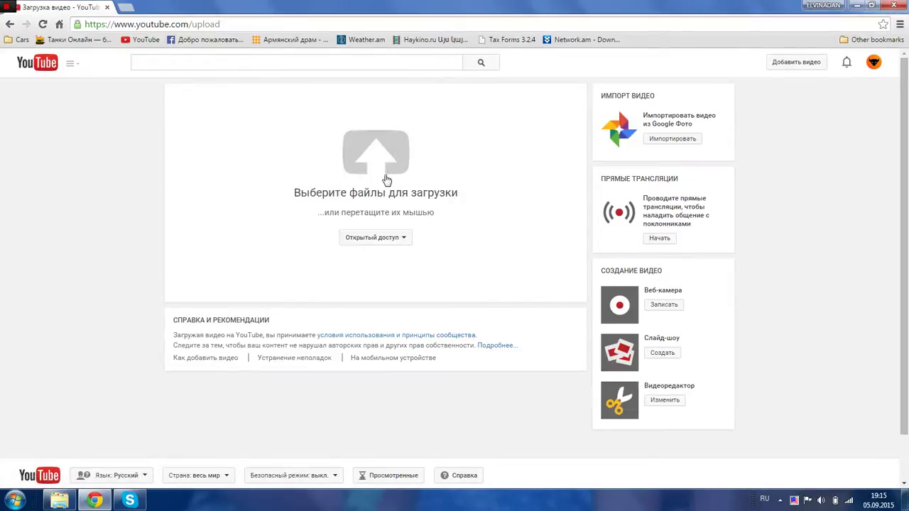
- Browse the Desktop for files to upload and delete the untitled rrr image there
click(387, 160)
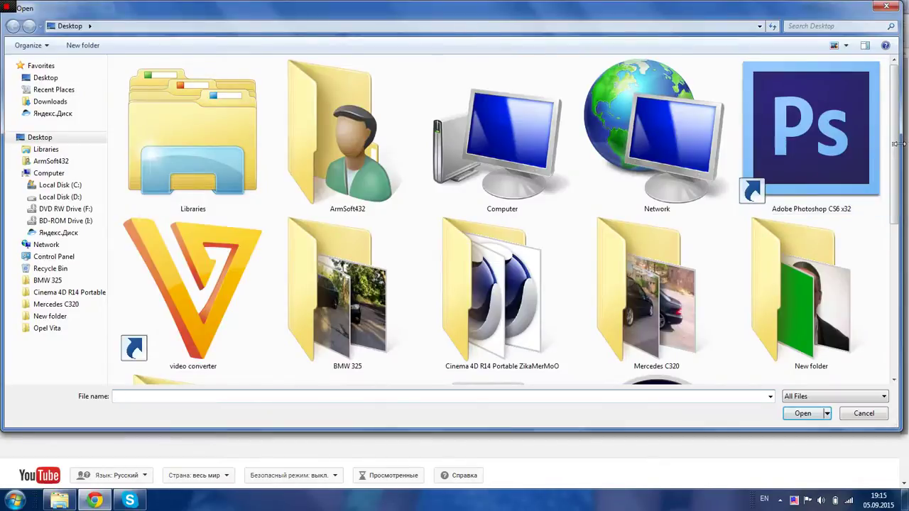
drag(897, 142, 905, 316)
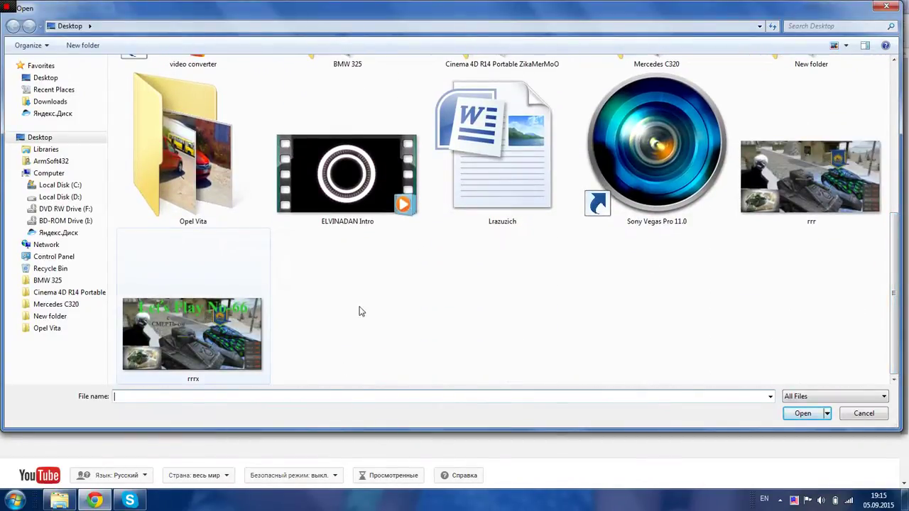
click(805, 168)
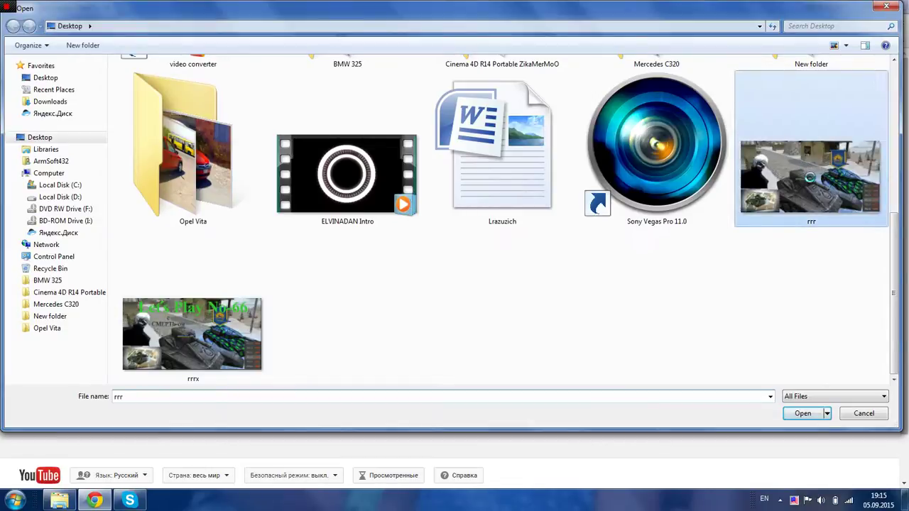
right_click(803, 197)
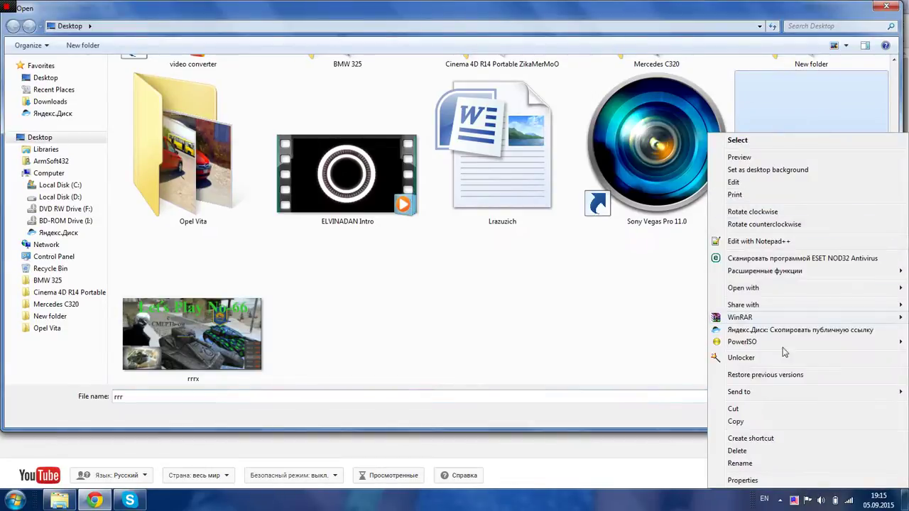
click(738, 451)
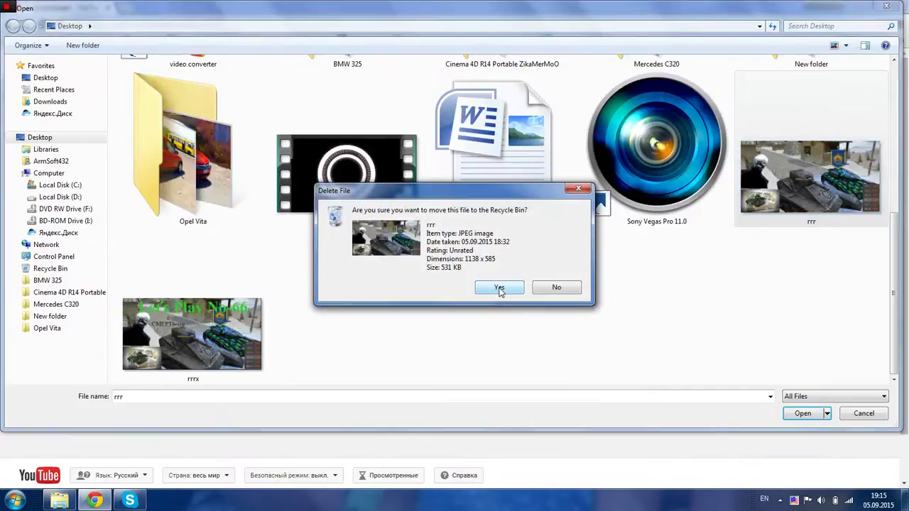
click(500, 288)
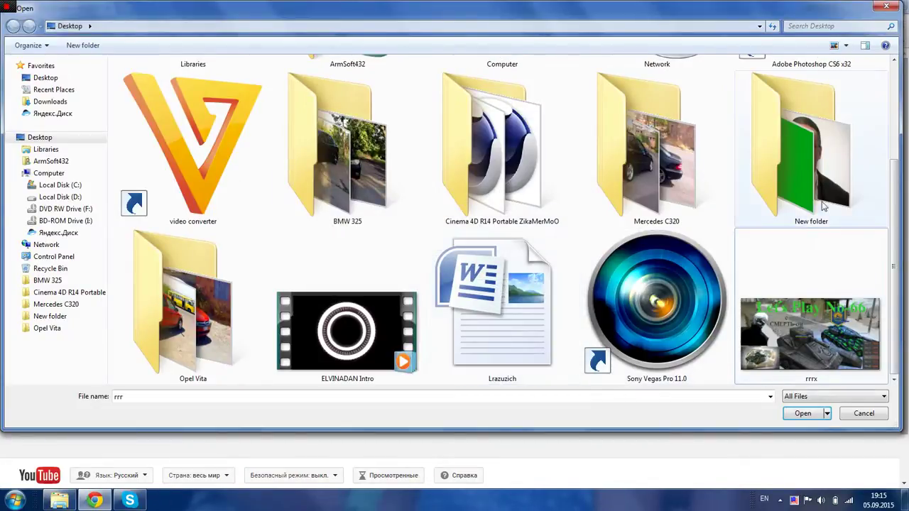
- Upload the ELVINADAN Intro video and title it "TANKI ONLINE Let's Play NO-66 с ELVINADAN-ом и с Смерть-ом"
double_click(346, 331)
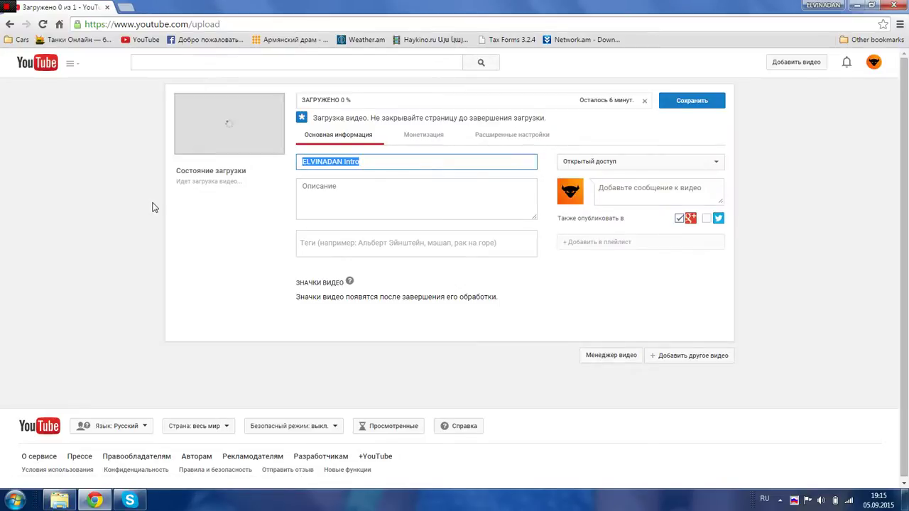
key(alt+shift)
text(TA)
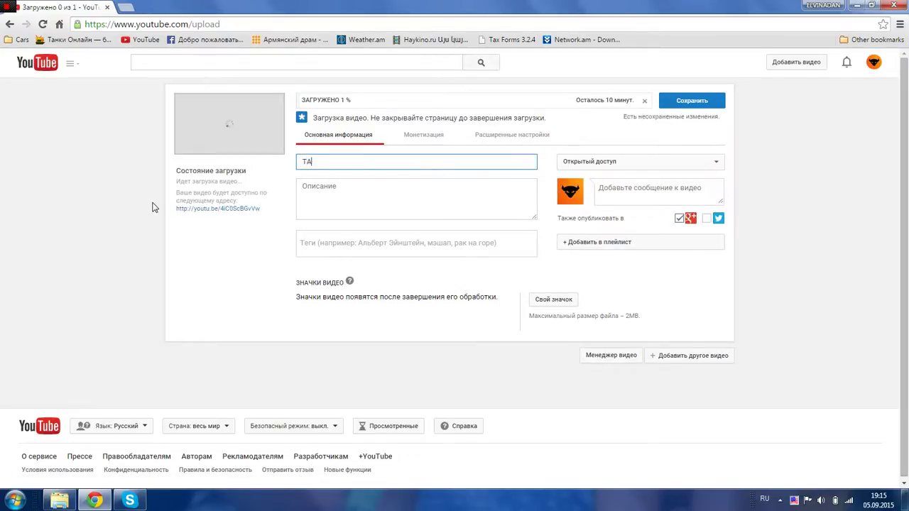
text(NKI ONLINE)
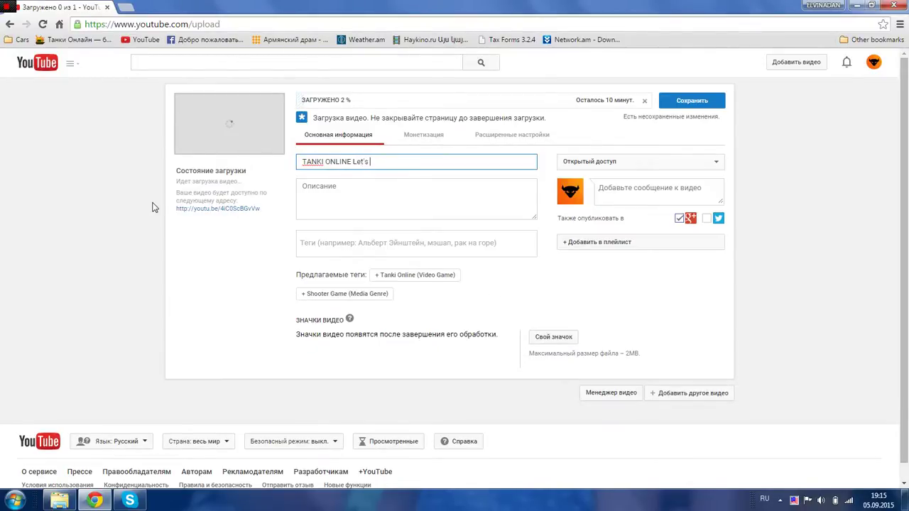
text(Let's Play NO-66 с ELVINADAN-ом и с Смерть-ом)
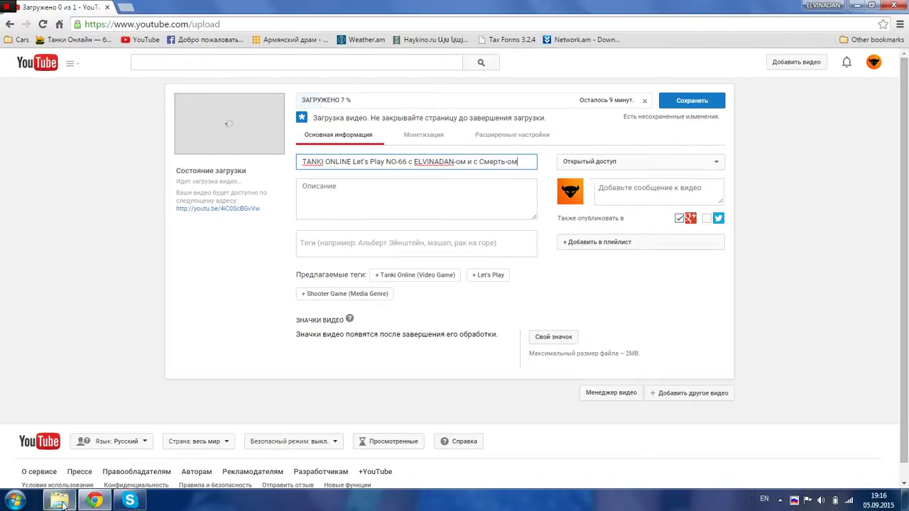
- Add the video to the Let's Play (TANKI ONLINE) playlist and upload the rrrx image from the Desktop as its custom thumbnail
click(629, 243)
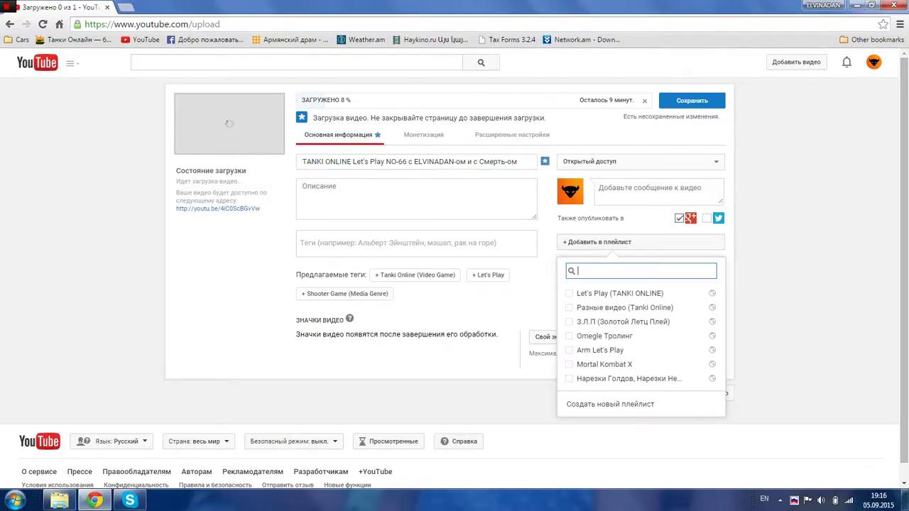
click(602, 294)
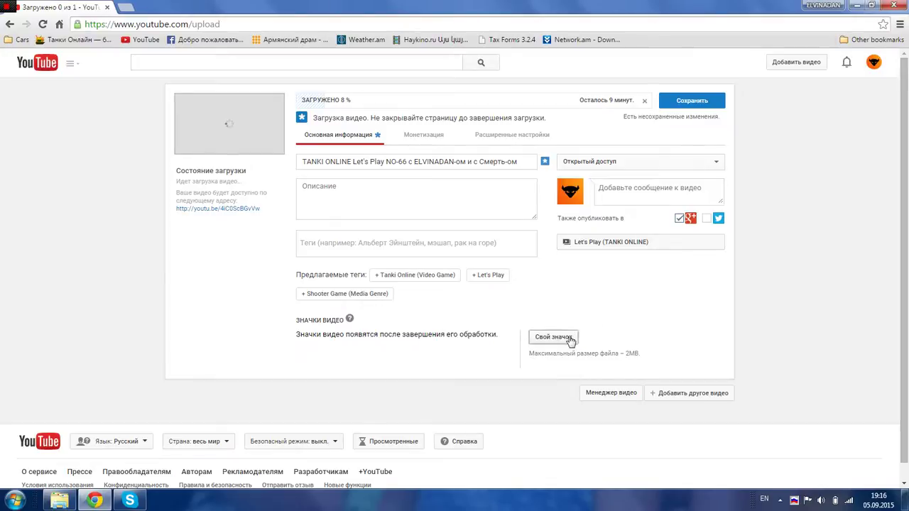
click(554, 337)
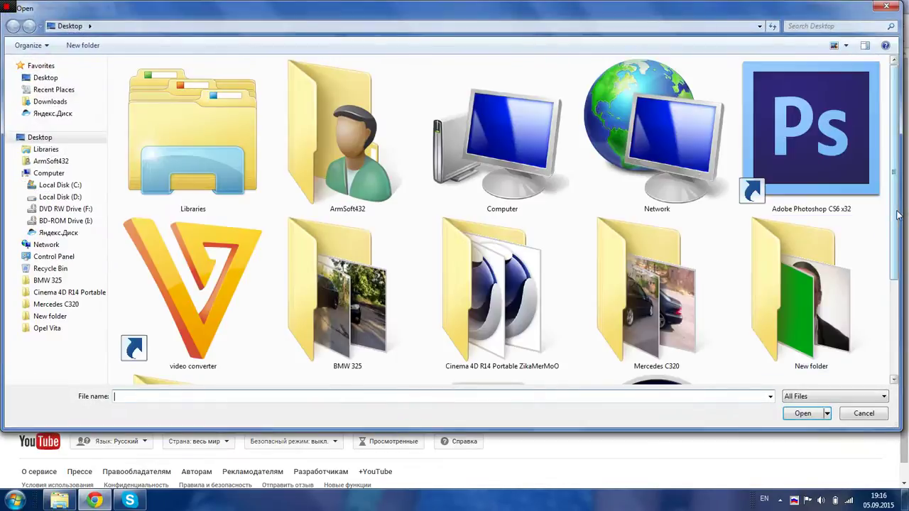
scroll(899, 213, down, 3)
double_click(767, 337)
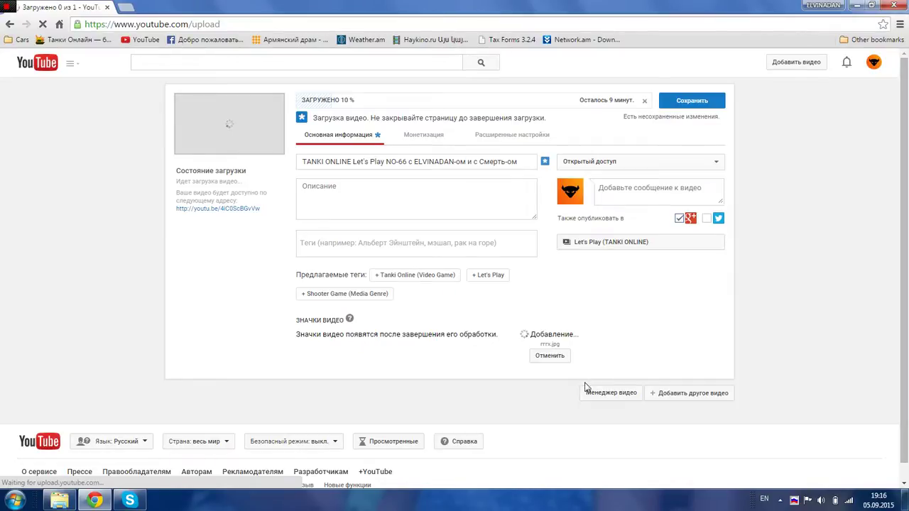
click(560, 355)
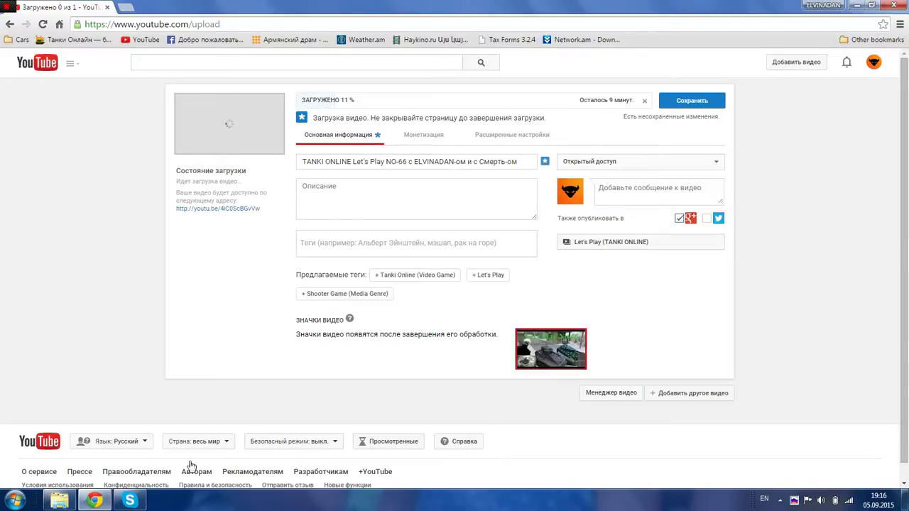
- Switch to File Explorer, go up to the parent of the pohtoshopi hamar folder, and rename the Document file as Оп
click(58, 500)
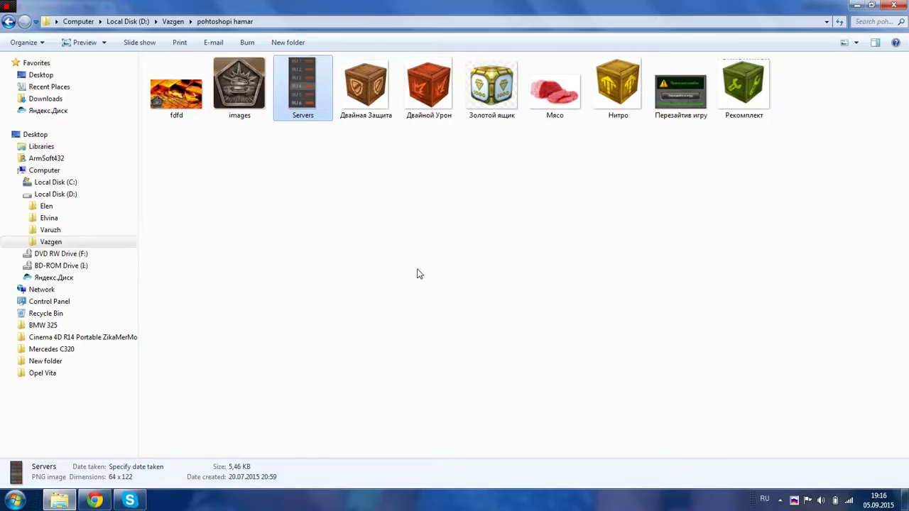
click(177, 23)
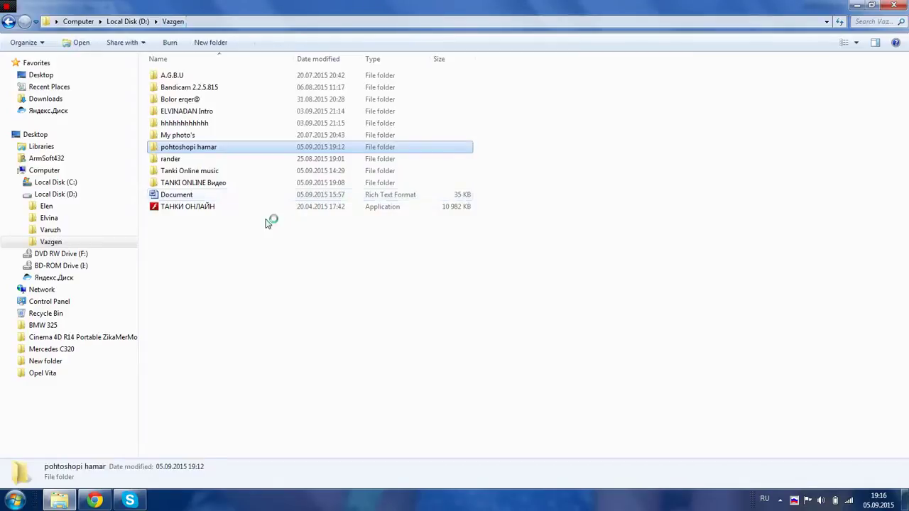
click(227, 196)
double_click(206, 194)
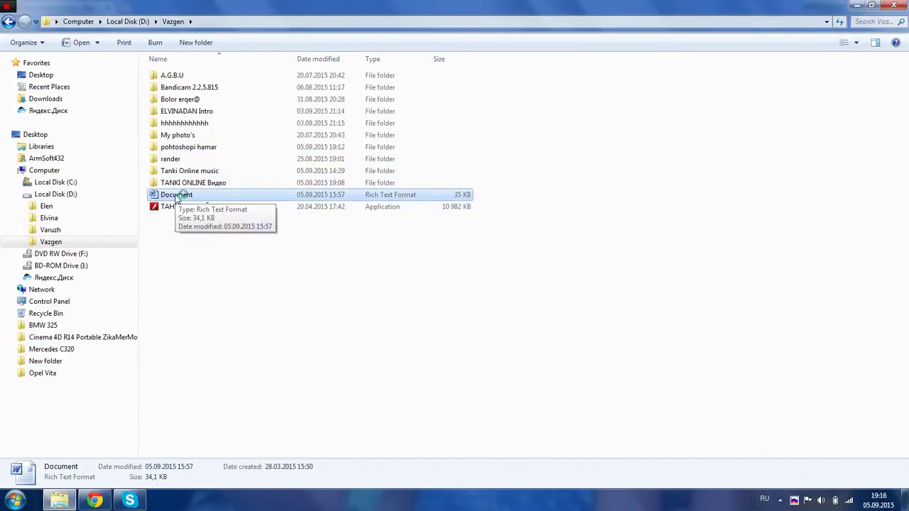
click(177, 196)
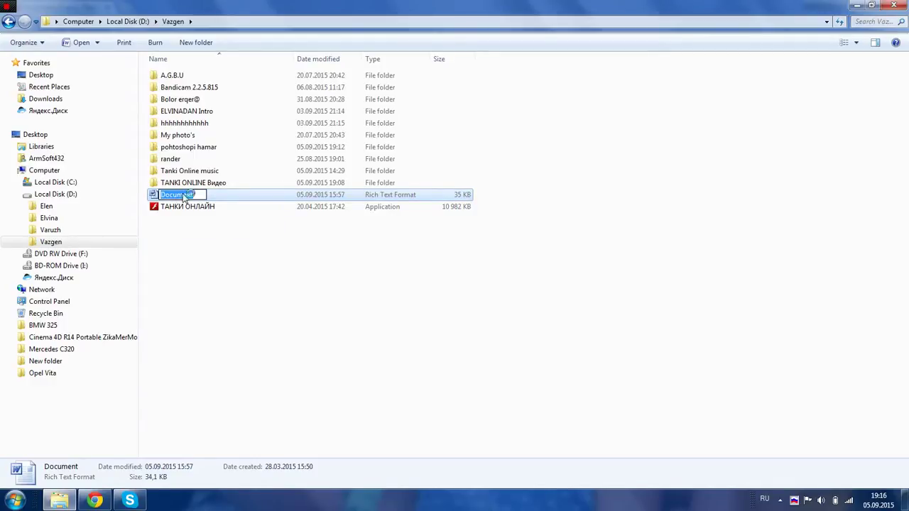
text(12)
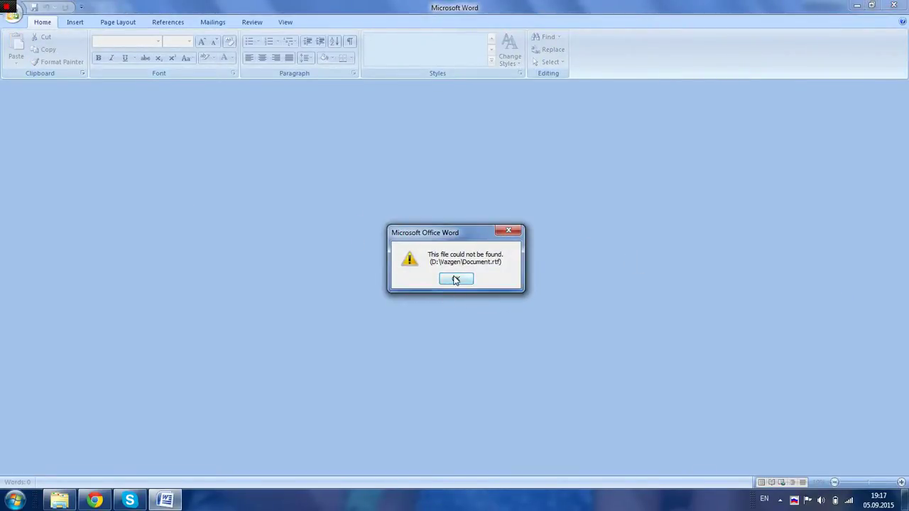
click(455, 280)
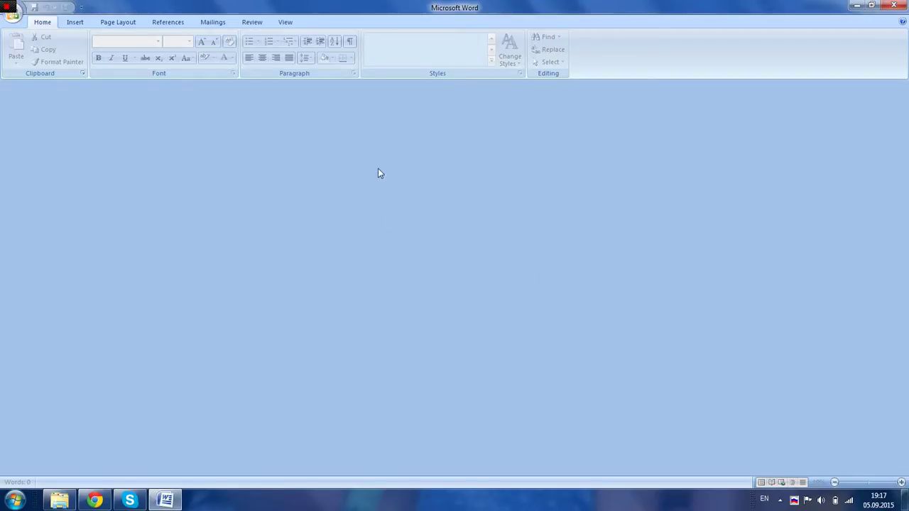
click(893, 5)
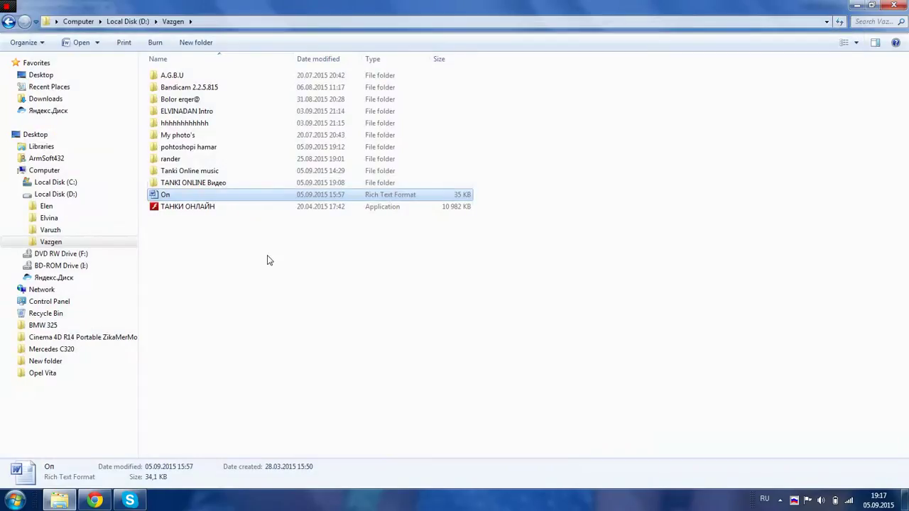
- Open the Оп document in Word, copy all of its description text, and close the document
double_click(243, 199)
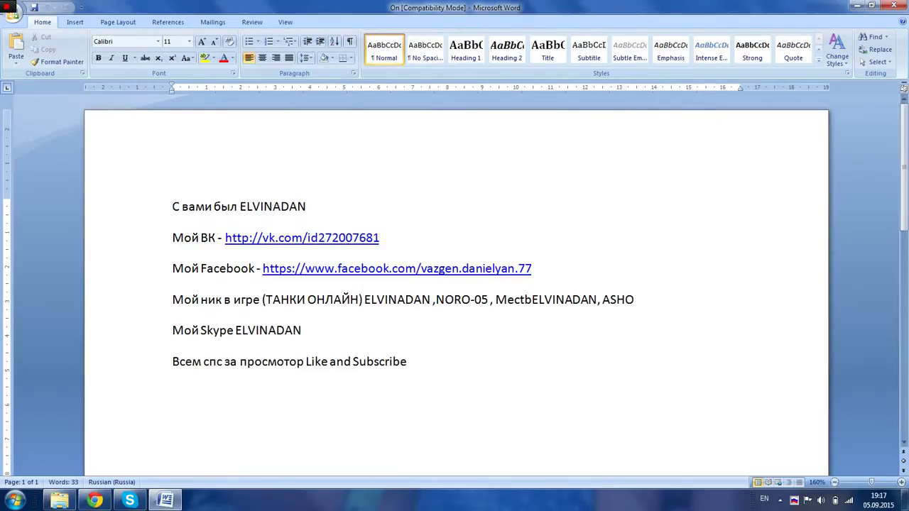
key(shift+Down)
key(shift+Down)
key(shift+Down)
key(shift+Down)
key(shift+Down)
key(shift+Down)
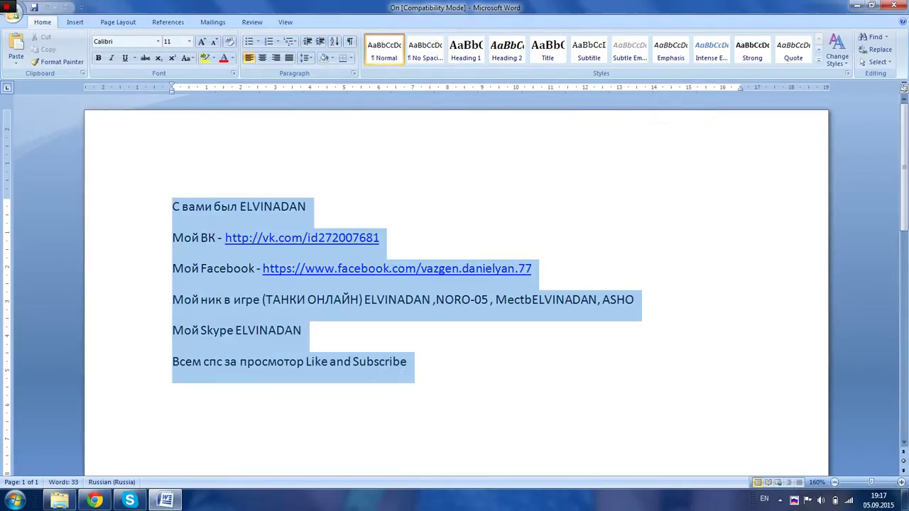
right_click(291, 280)
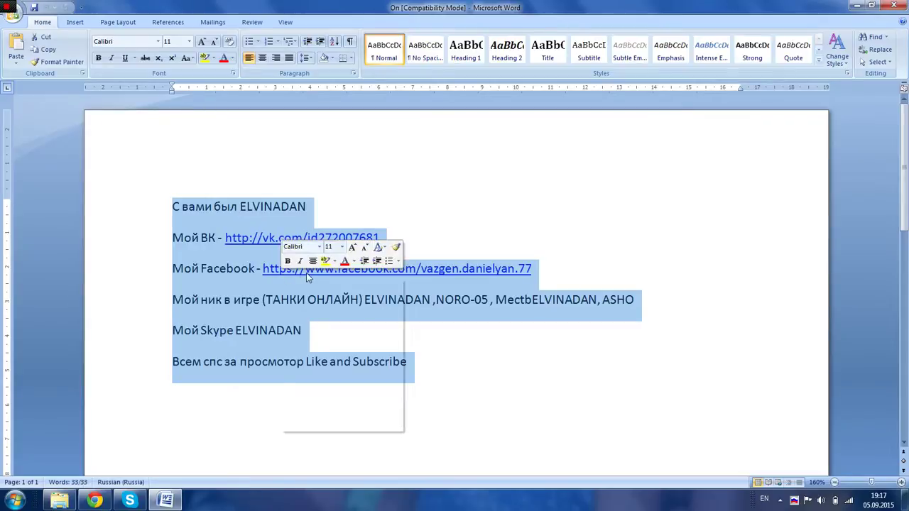
click(310, 298)
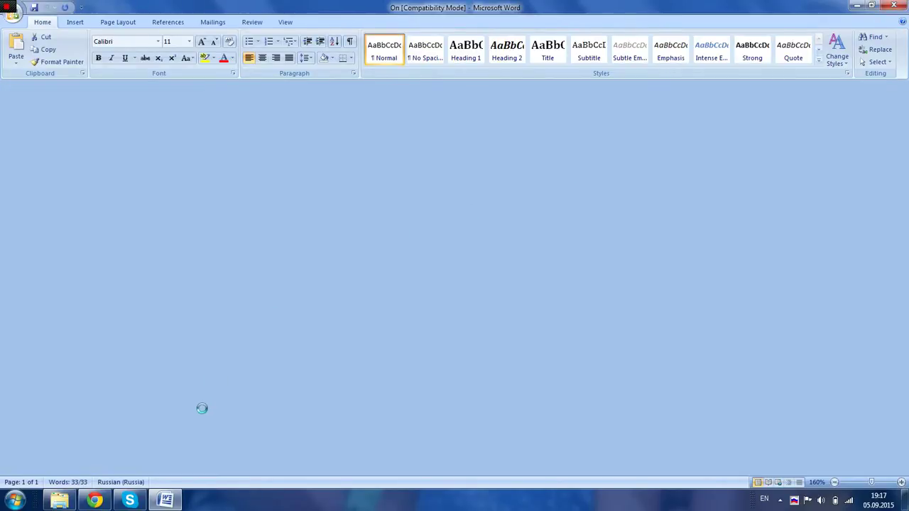
- Return to the YouTube upload page in Chrome and paste the copied text into the video description without the trailing blank line
click(95, 501)
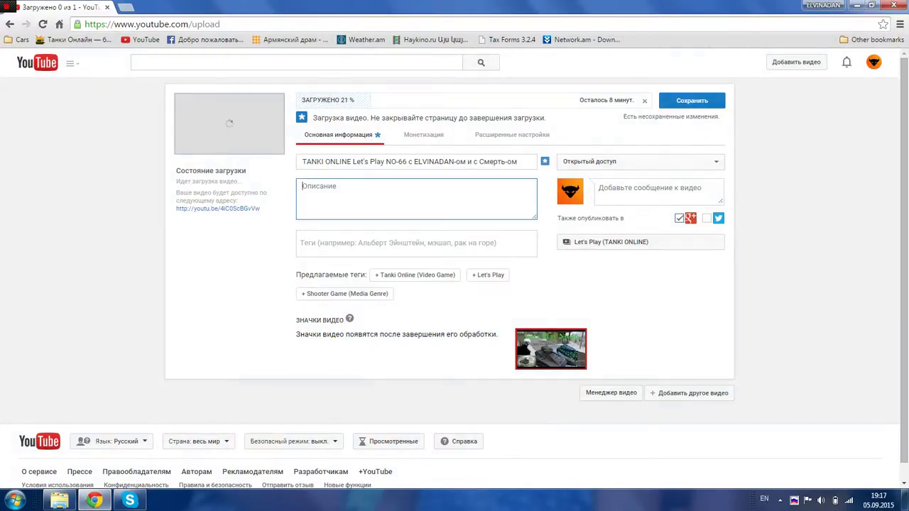
right_click(353, 199)
click(392, 264)
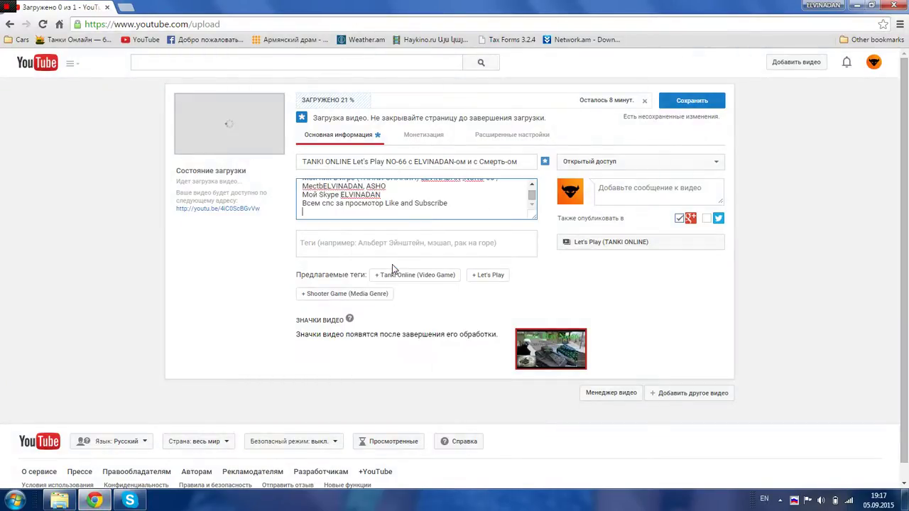
key(BackSpace)
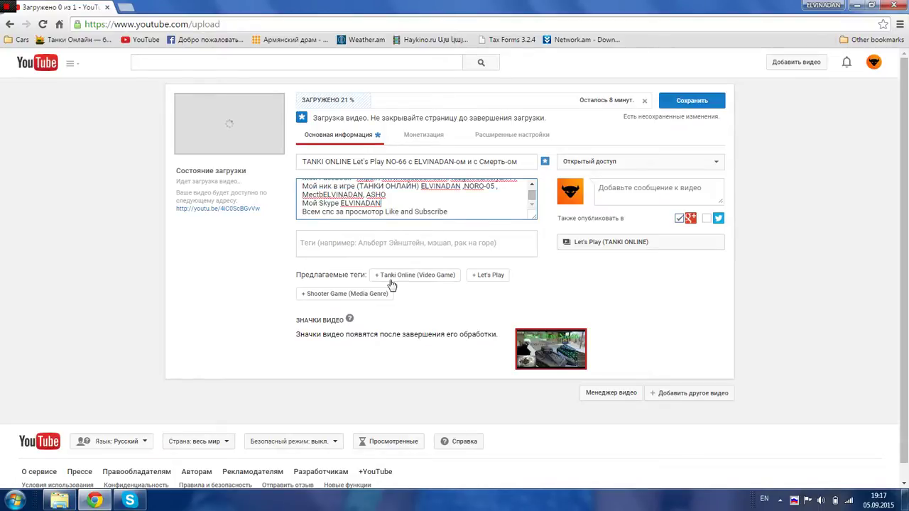
- Insert a new first line reading "Ссылка на Freemake" above the pasted text in the video description
key(ctrl+Home)
key(Return)
key(Up)
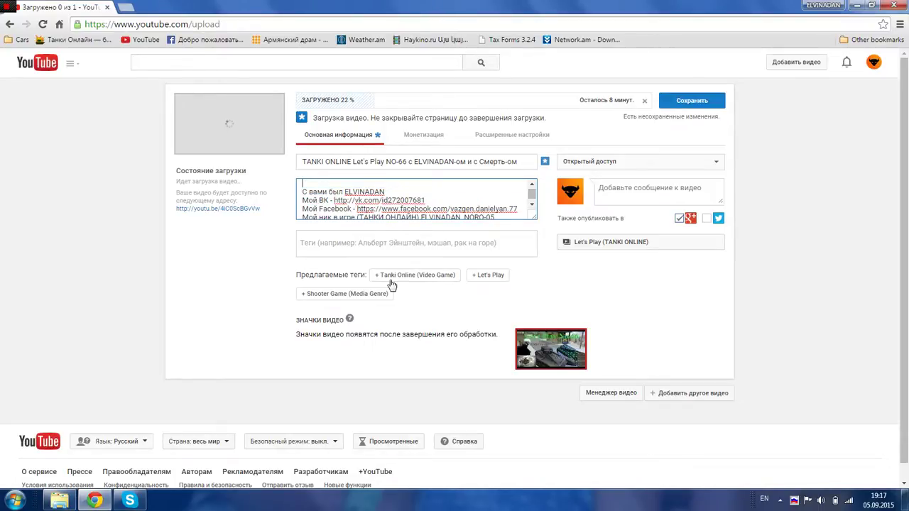
text(Cсы)
text(лка на)
text(Freemake)
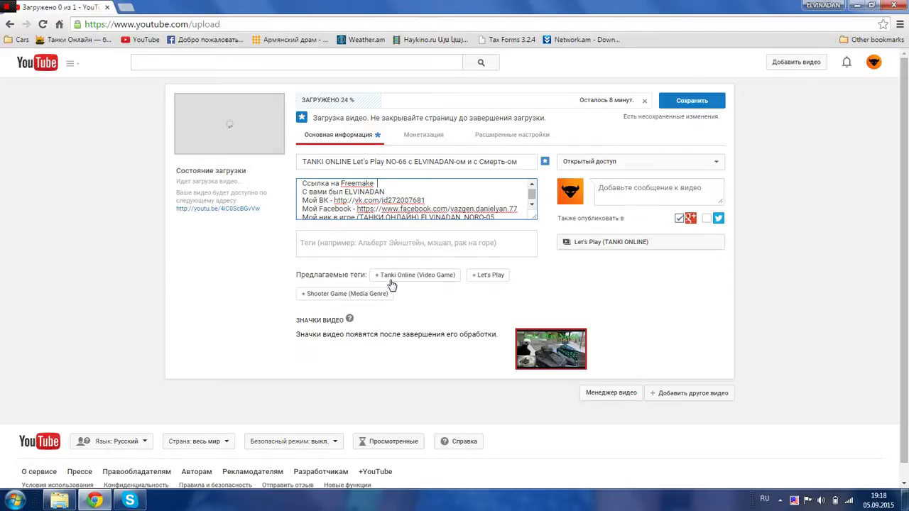
- Open freemake.com in a new browser tab and switch the site's language to Russian
click(126, 7)
text(f)
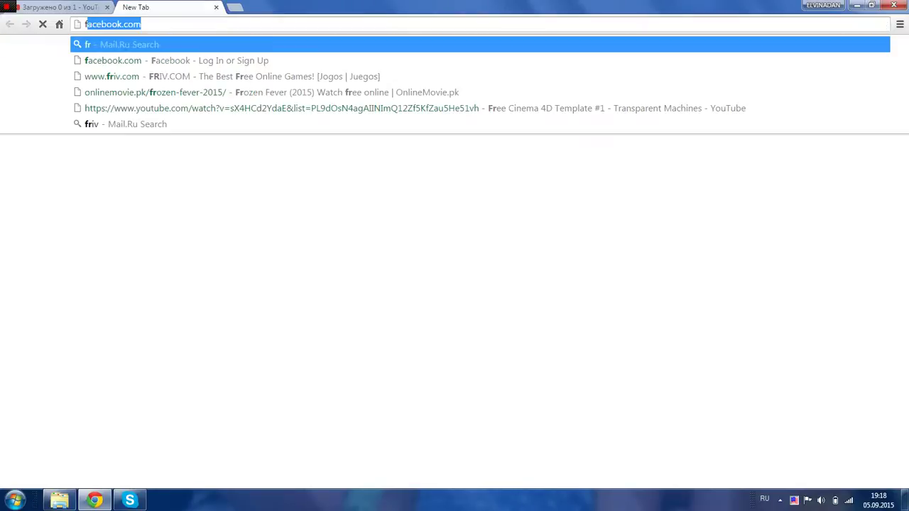
text(reemake)
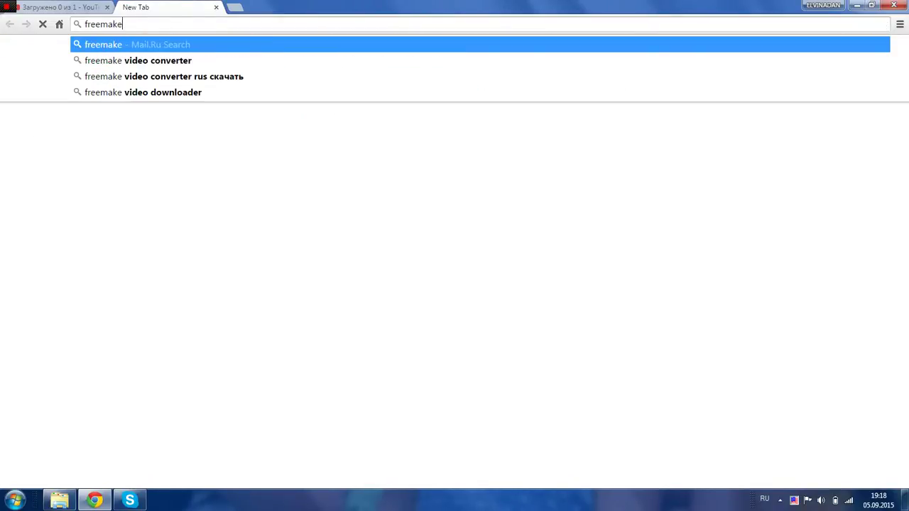
text(.com)
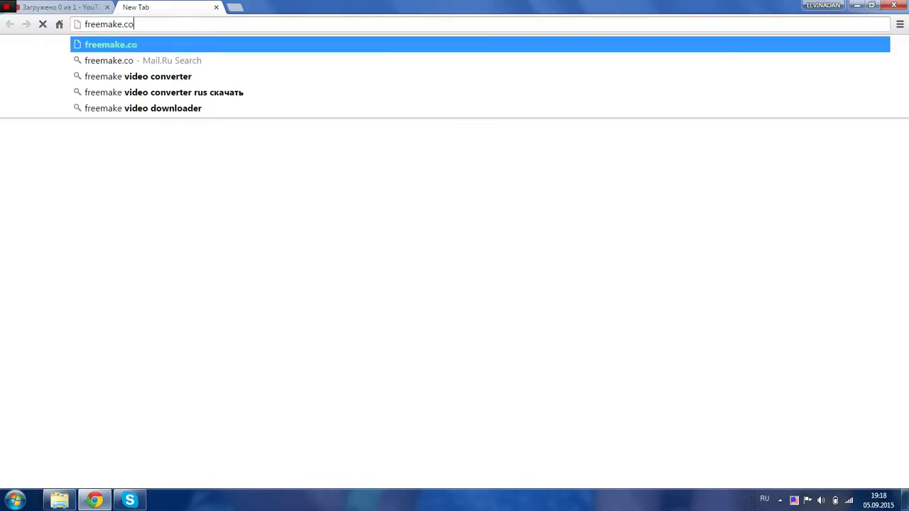
key(Return)
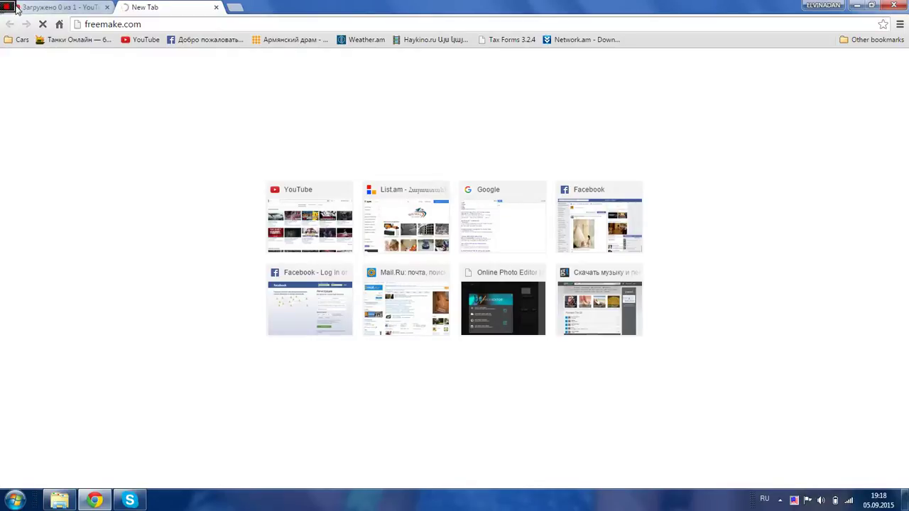
key(alt+shift)
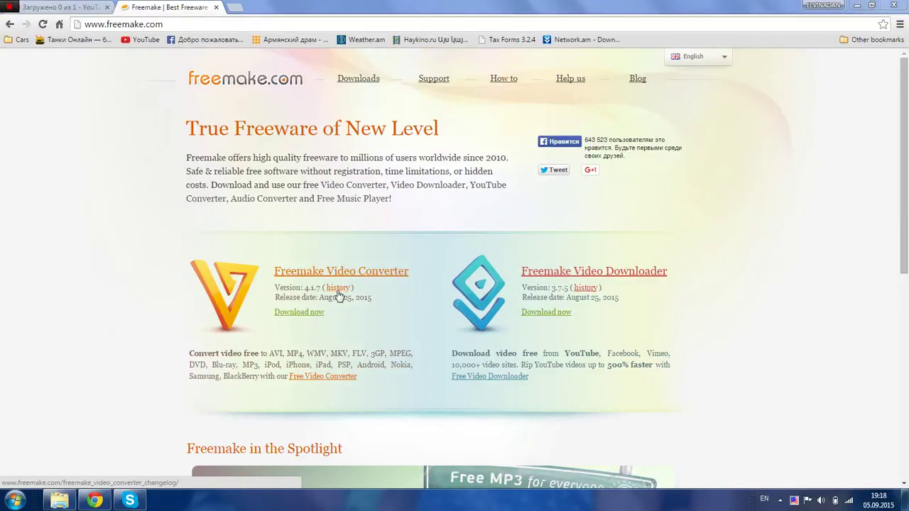
click(715, 60)
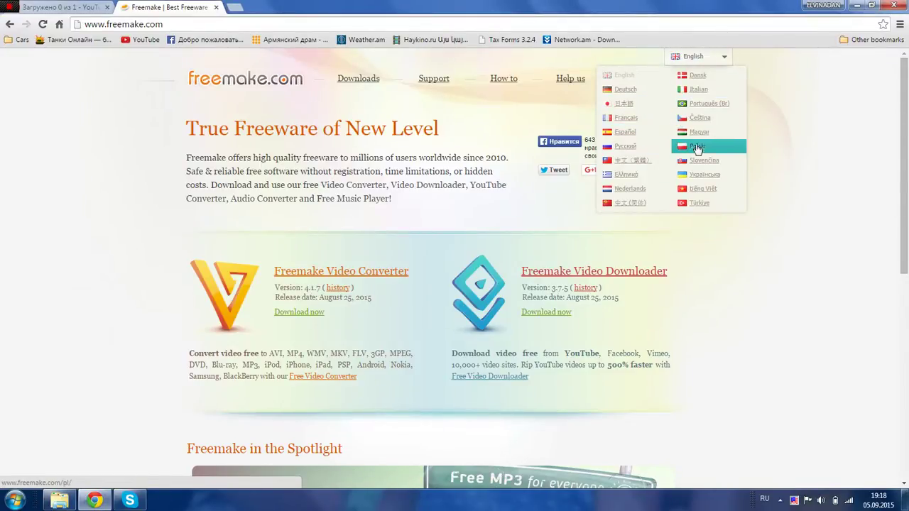
click(628, 147)
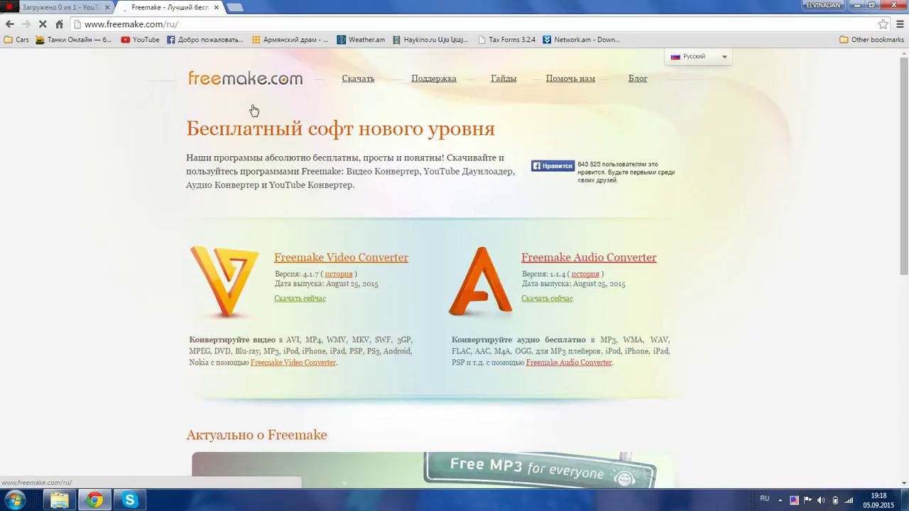
- Copy the Russian Freemake page's address and paste it after "Ссылка на Freemake" in the video description
click(170, 24)
key(ctrl+c)
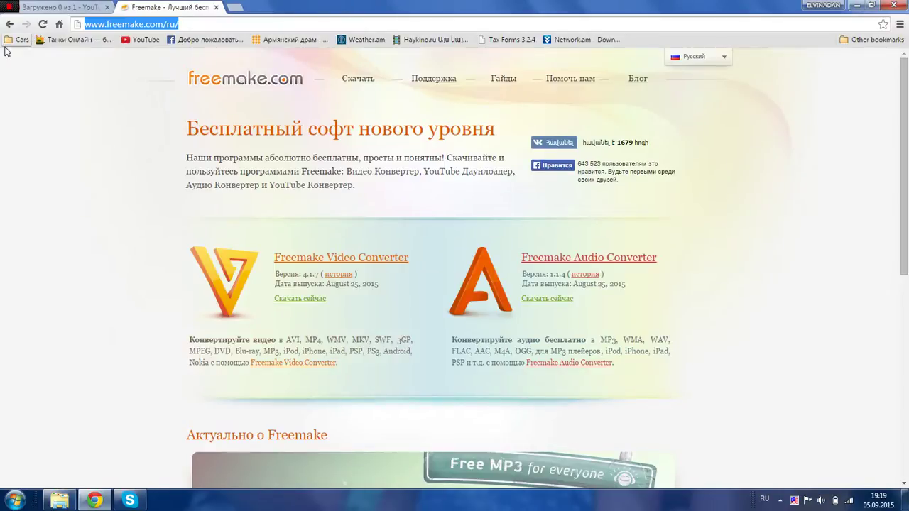
click(63, 7)
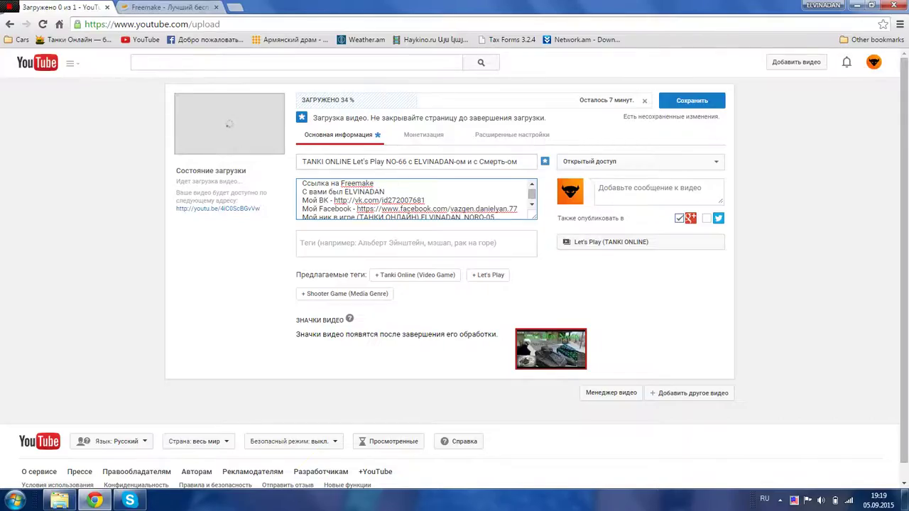
key(ctrl+v)
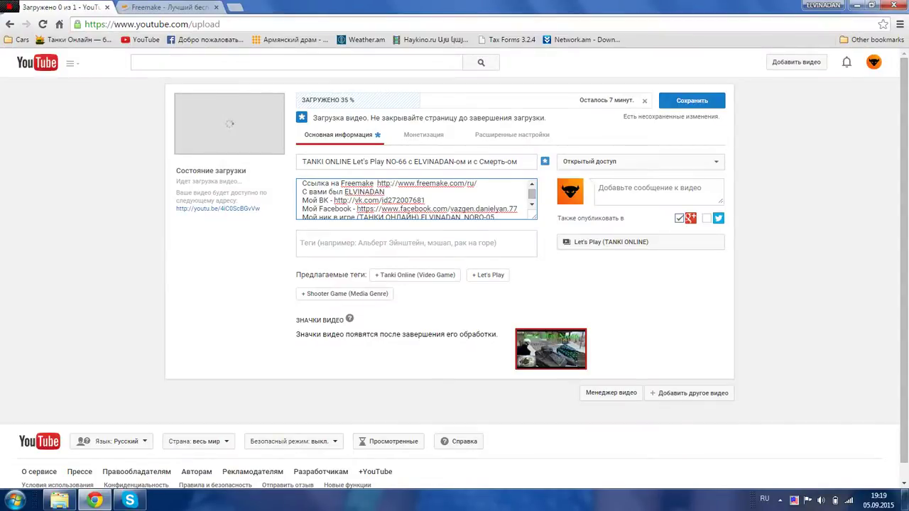
- Add the suggested tags Tanki Online (Video Game), Let's Play, Video Game Culture, Kevin, You, Live and Let's Play (album) to the video
key(Return)
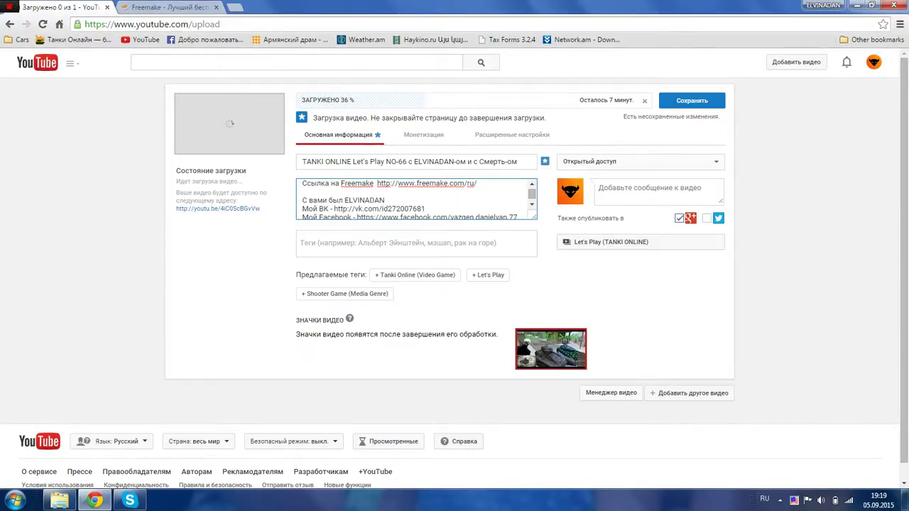
key(BackSpace)
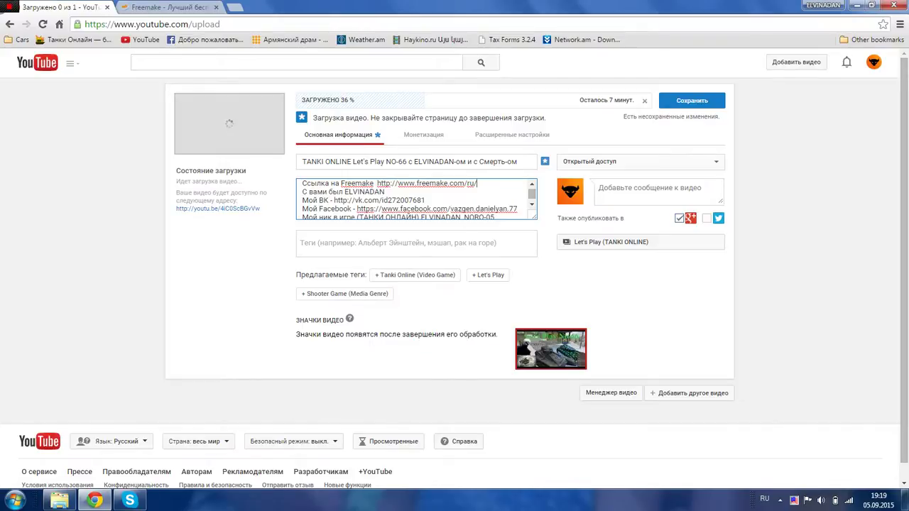
double_click(422, 276)
double_click(391, 275)
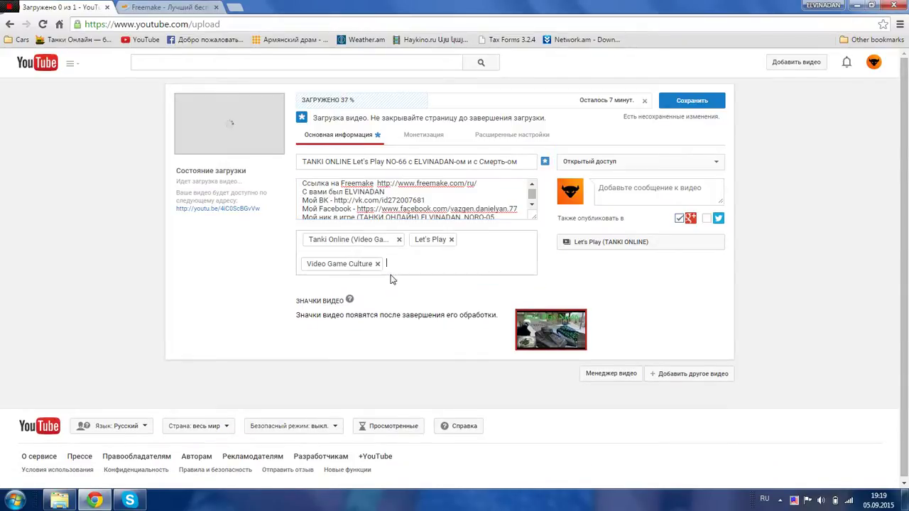
double_click(389, 295)
click(388, 294)
click(388, 295)
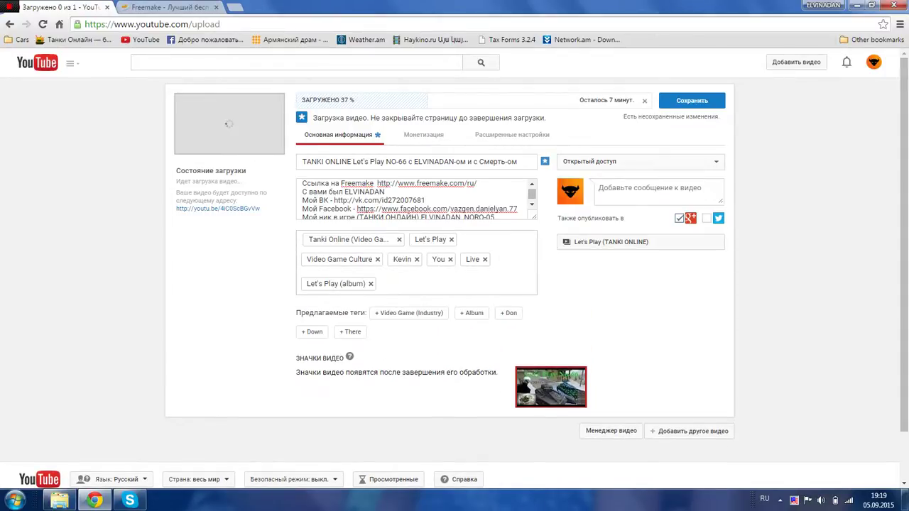
- Add the custom tags "elvinadan lp", "elvinadan lp 66 s smertem", "tanki online" and "gold" to the video
text(elvinadan lp)
key(Return)
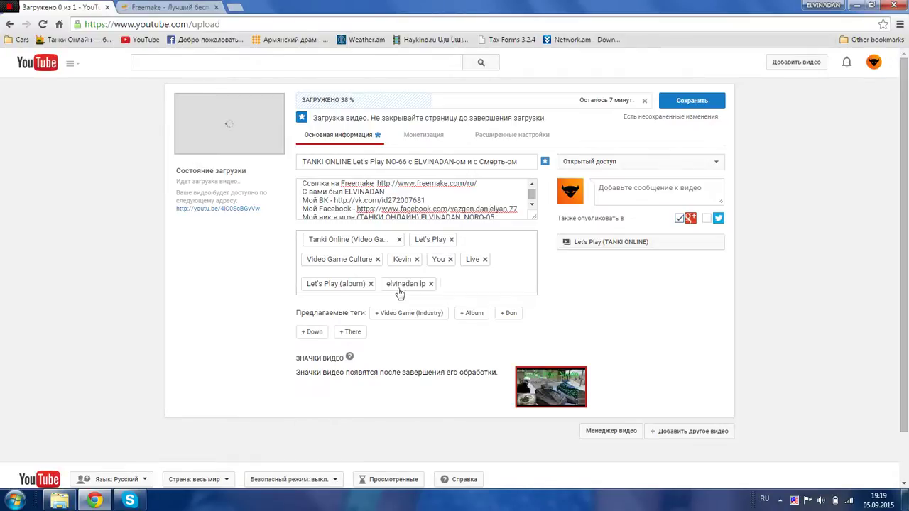
text(elvinadan lp 66 s smertem)
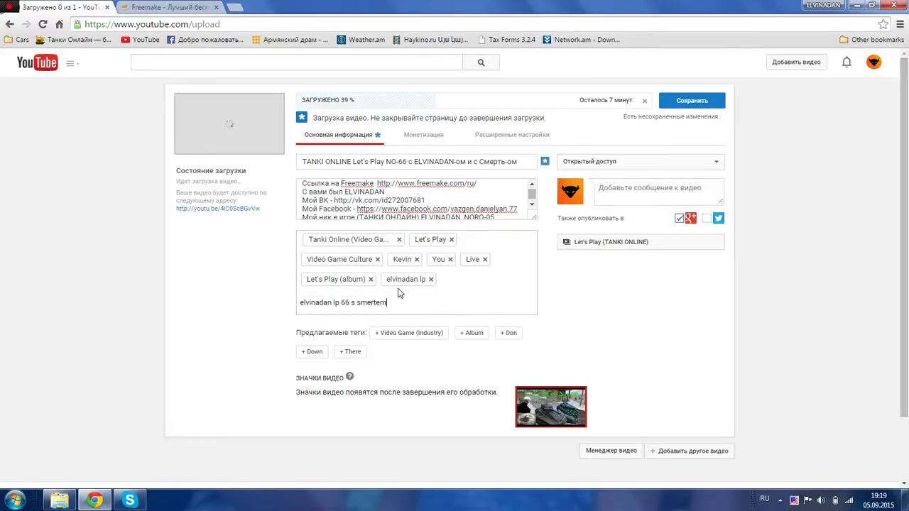
key(Return)
text(tanki online)
key(Return)
text(gold)
key(Return)
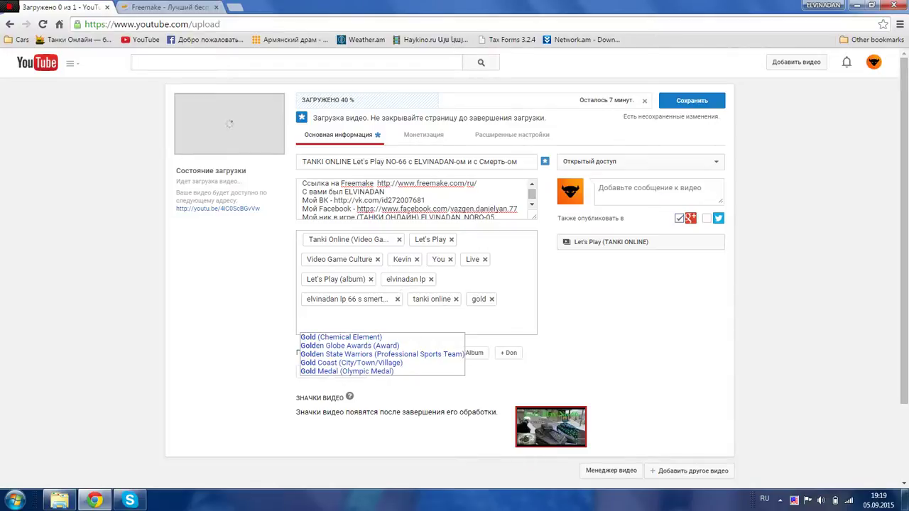
- Add the suggested tags Video Game (Industry), Album, Don, Down, Industry (Organization Sector), New, There, Begin, Rudolf, Don Let and Let You
click(275, 324)
click(392, 353)
click(391, 353)
click(392, 356)
click(391, 355)
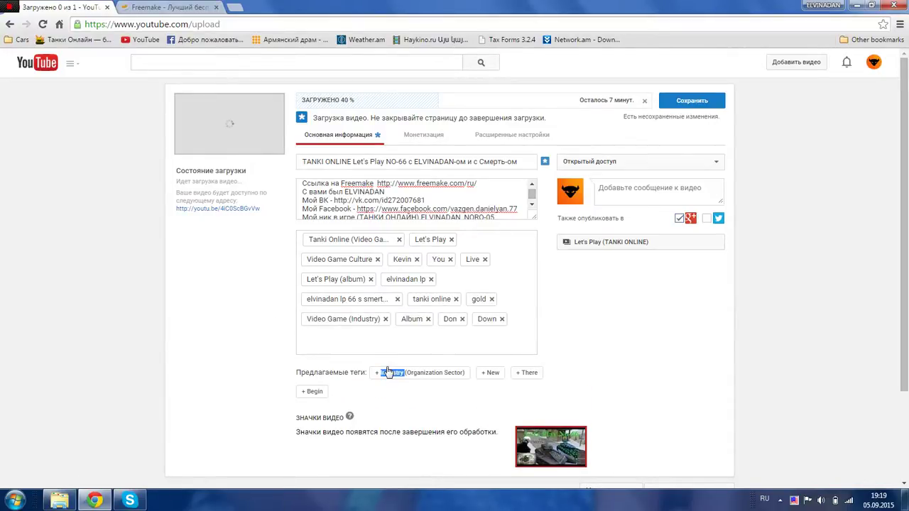
click(391, 374)
click(385, 374)
click(384, 374)
click(386, 375)
click(388, 393)
click(388, 393)
click(398, 393)
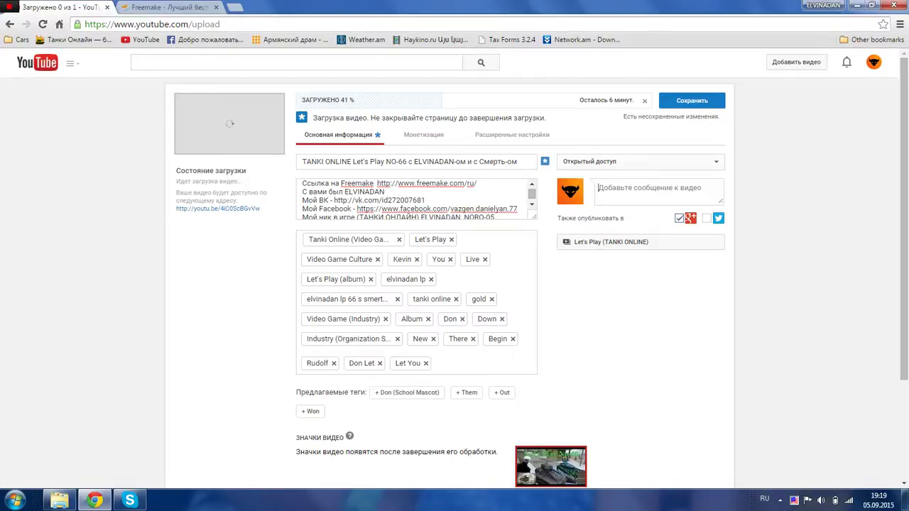
- Switch the keyboard to Russian and write "Остовляйте свои коментарии" as the message accompanying the video
key(alt+shift)
text(O)
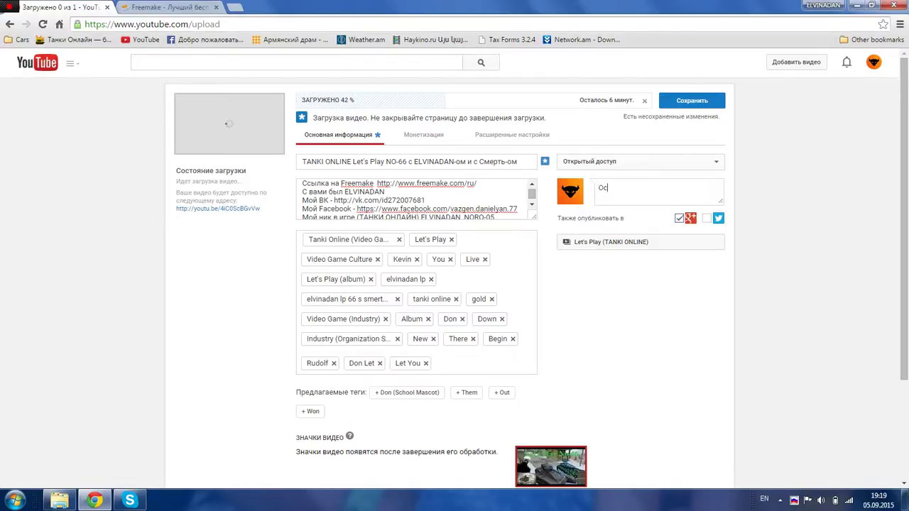
text(стовляйте свои кс)
text(ментарии)
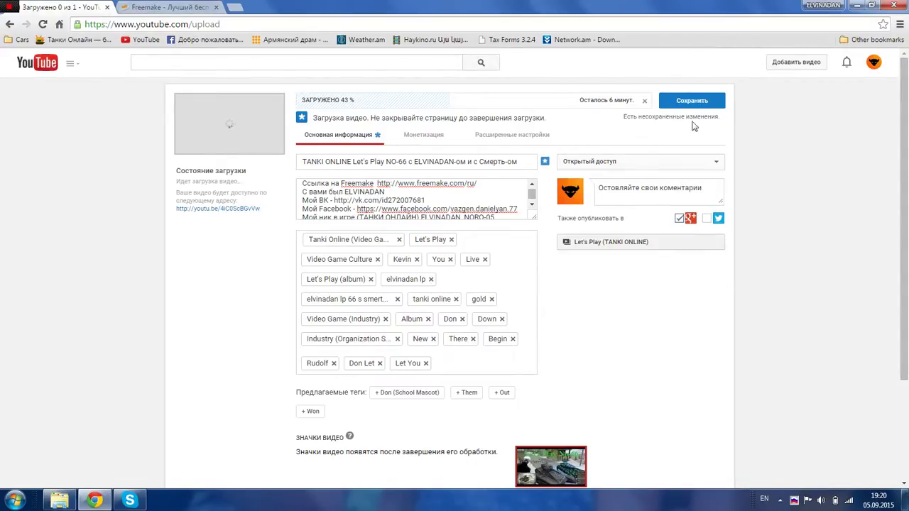
- Save the video's information changes and close the Freemake page, keeping the upload page open
click(706, 103)
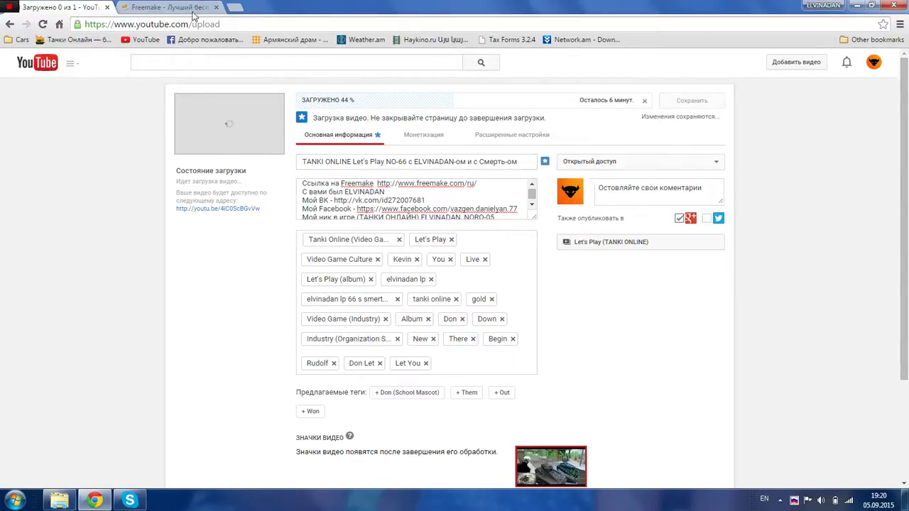
click(216, 7)
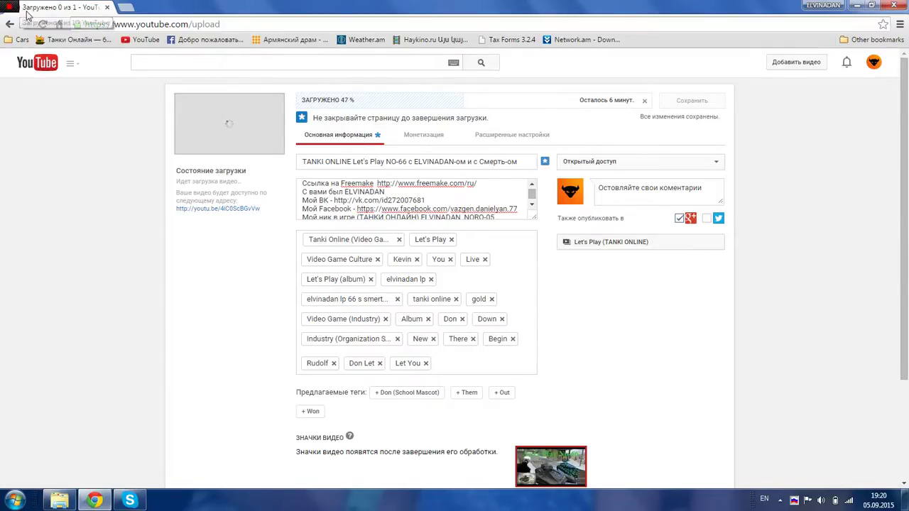
double_click(20, 9)
drag(22, 12, 23, 8)
double_click(22, 8)
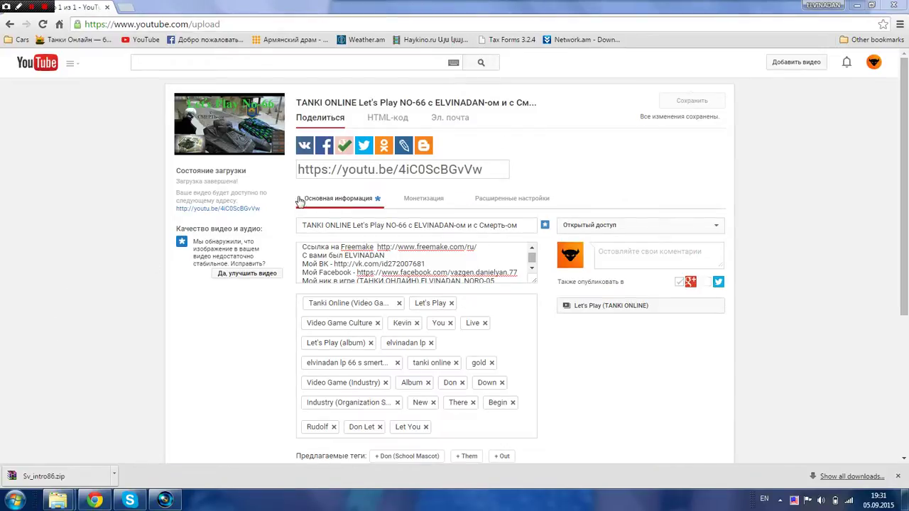
- Share the uploaded Let's Play NO-66 video publicly on Facebook and on VK, closing the browser's download bar
click(324, 146)
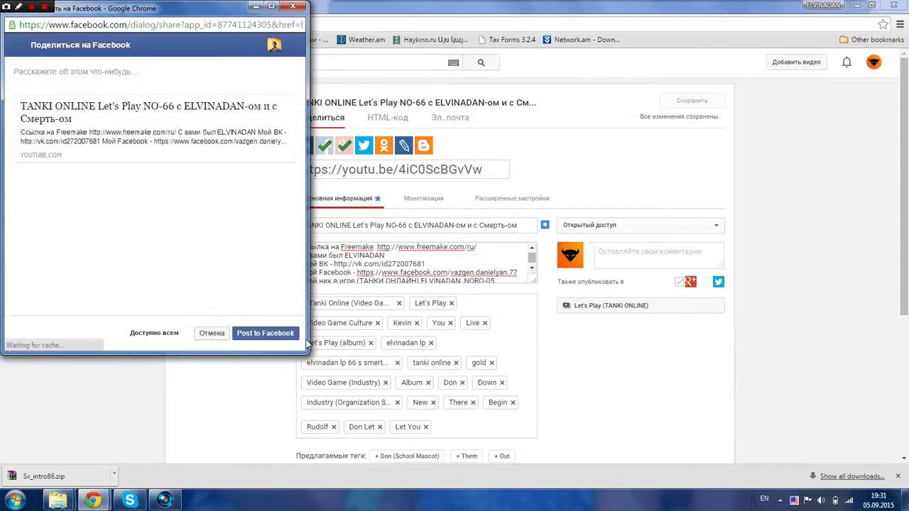
click(278, 334)
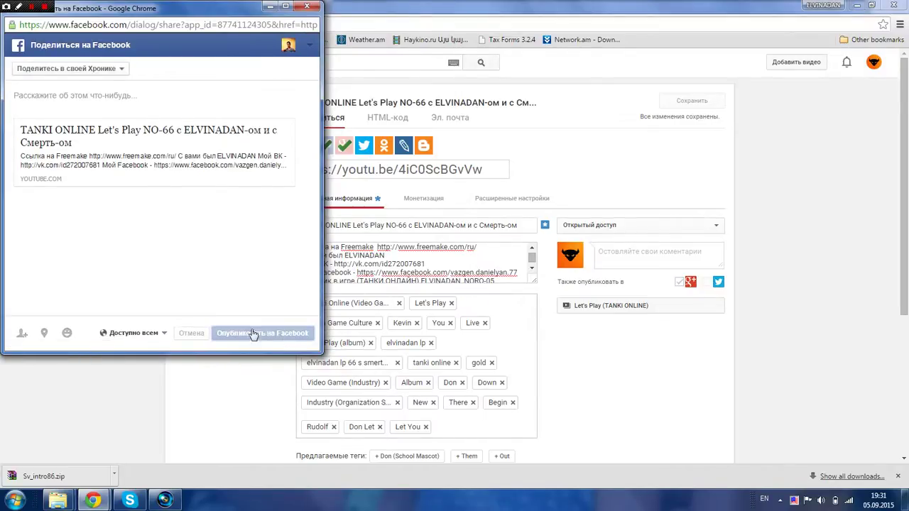
click(898, 476)
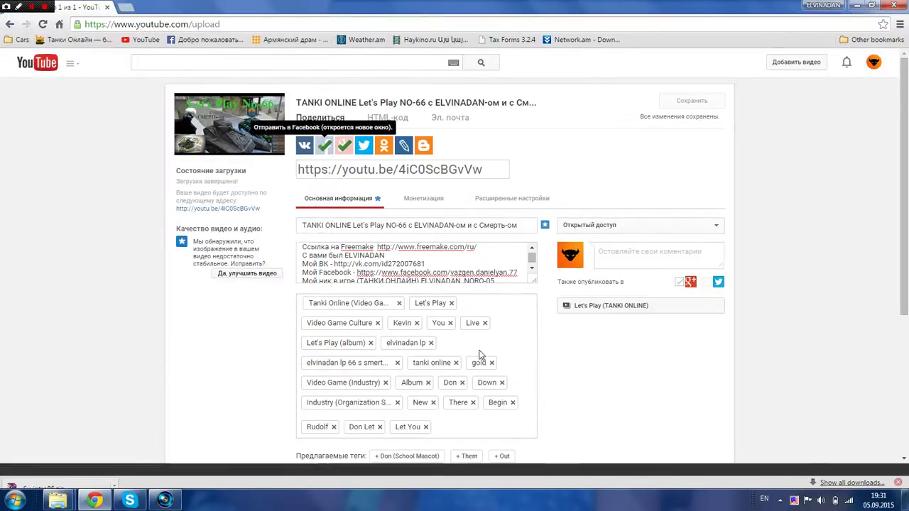
click(304, 145)
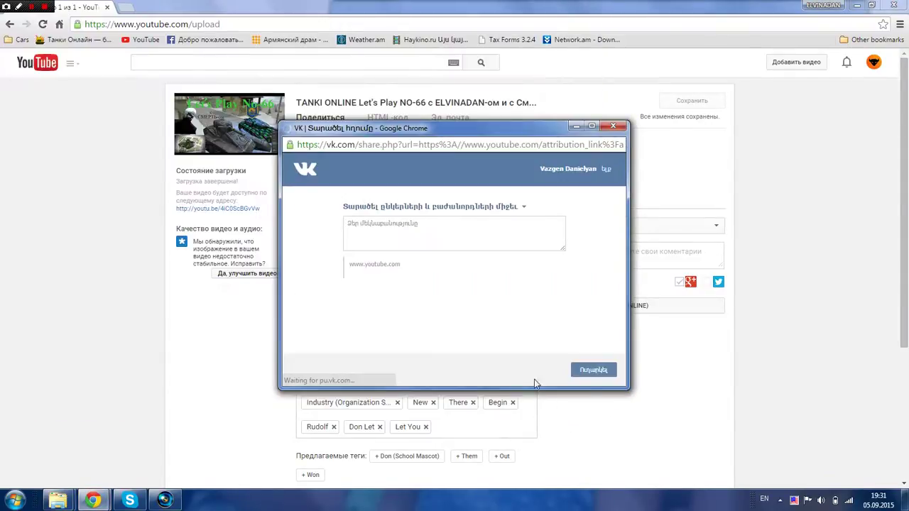
click(584, 449)
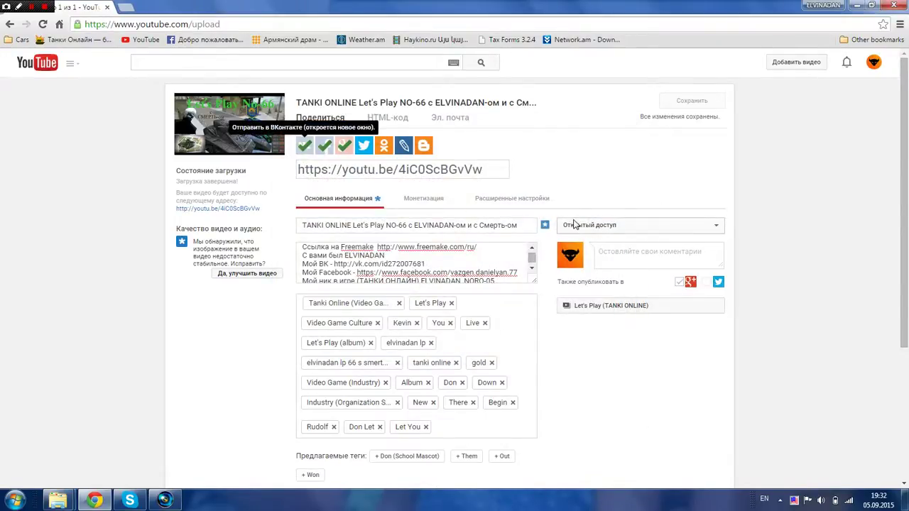
- Leave the upload page and open the account's own channel page
click(72, 65)
click(53, 138)
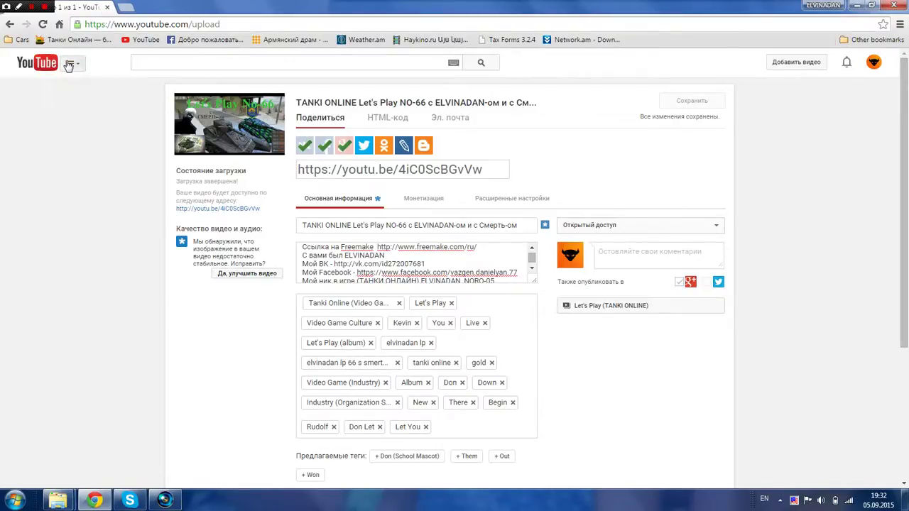
click(70, 63)
click(69, 109)
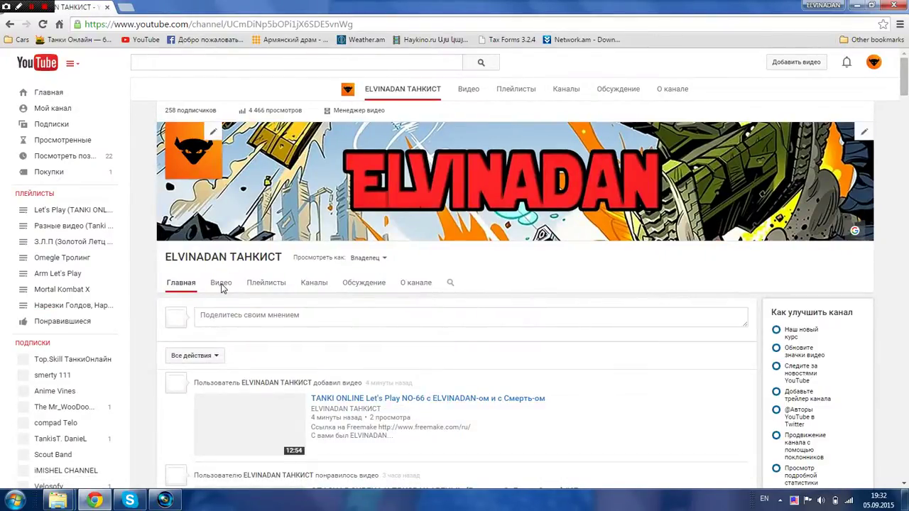
- Open the newly published Let's Play NO-66 video from the channel's activity feed and pause its playback
scroll(345, 361, down, 1)
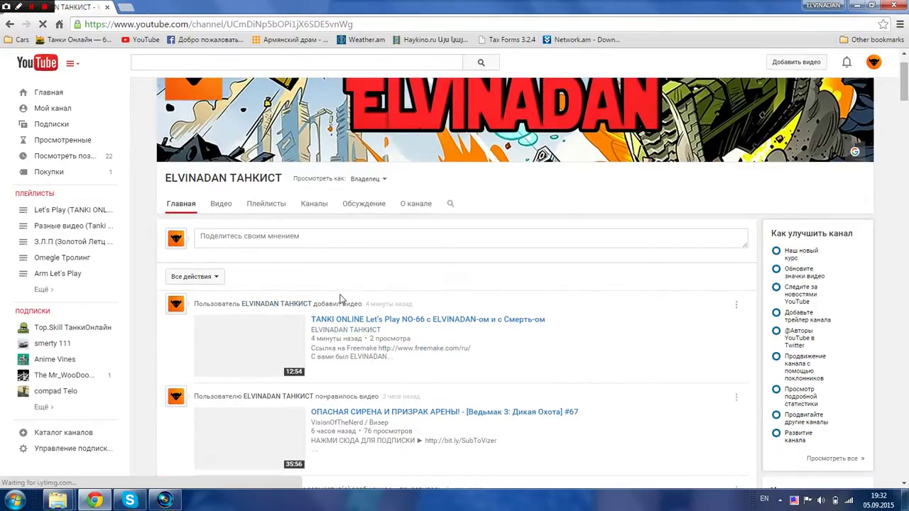
scroll(313, 327, down, 1)
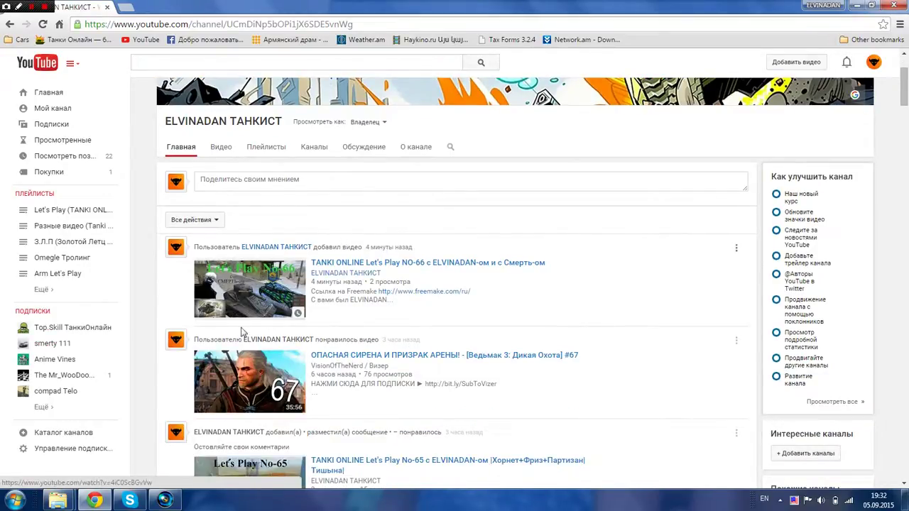
click(250, 275)
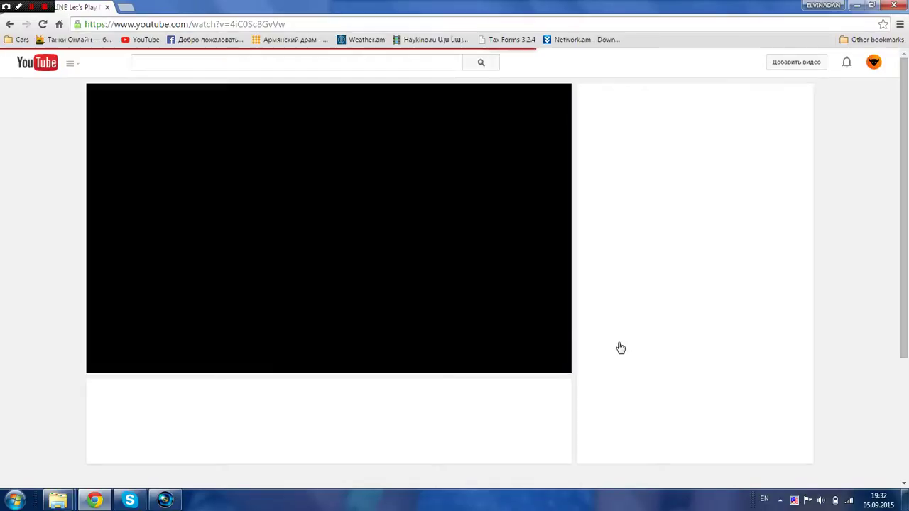
scroll(385, 349, down, 1)
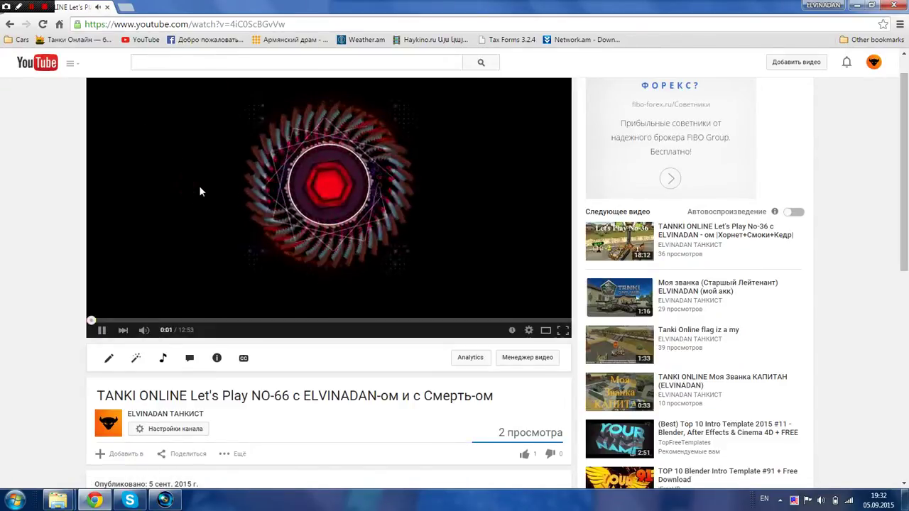
click(103, 161)
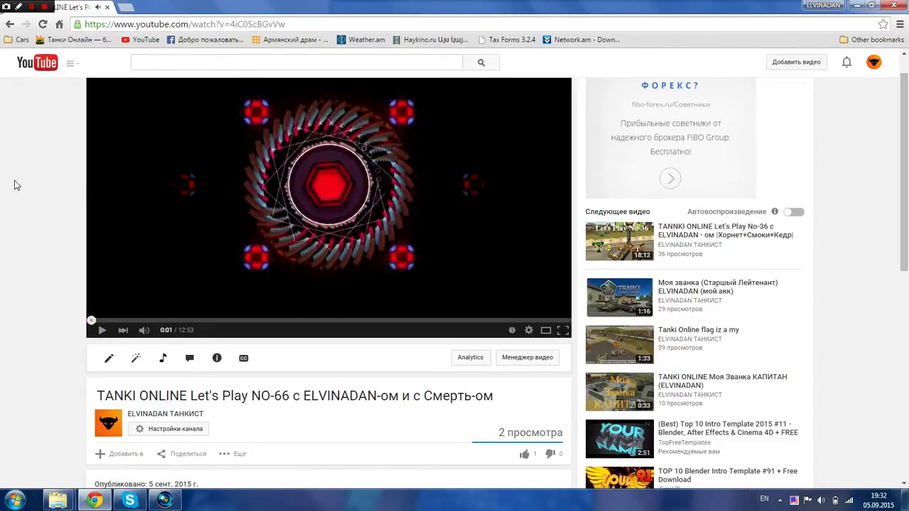